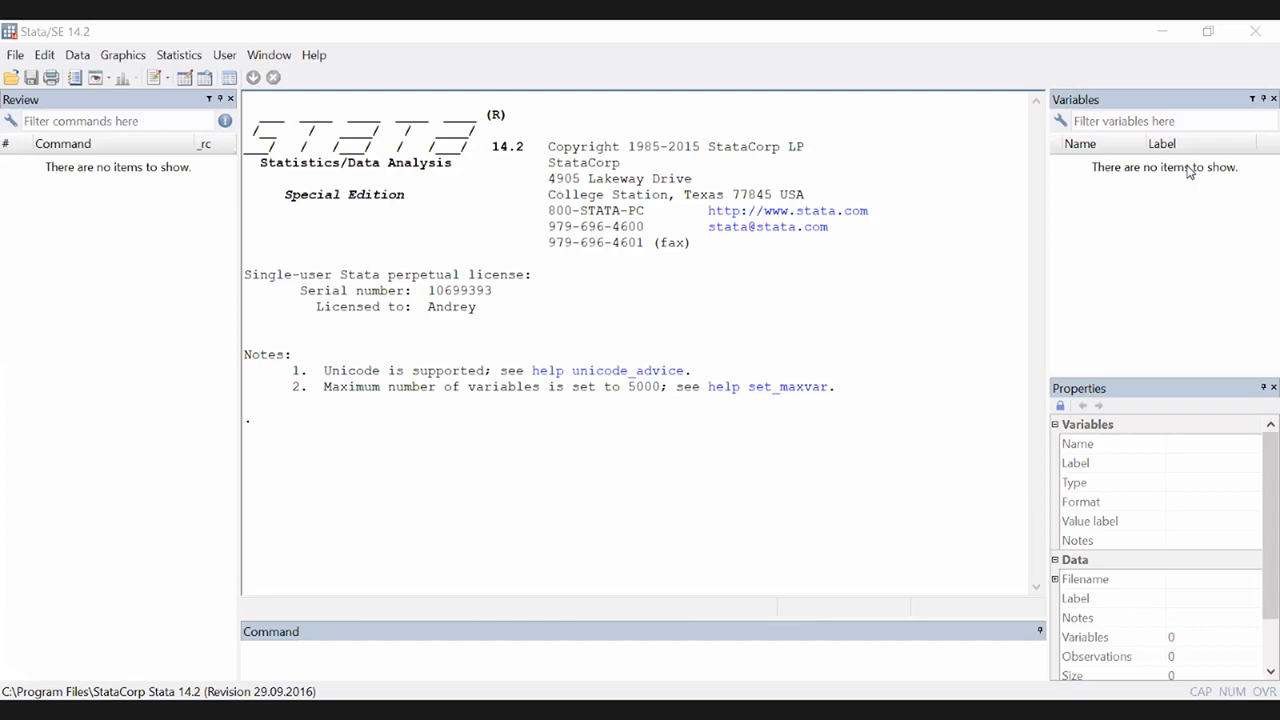
pyautogui.click(733, 177)
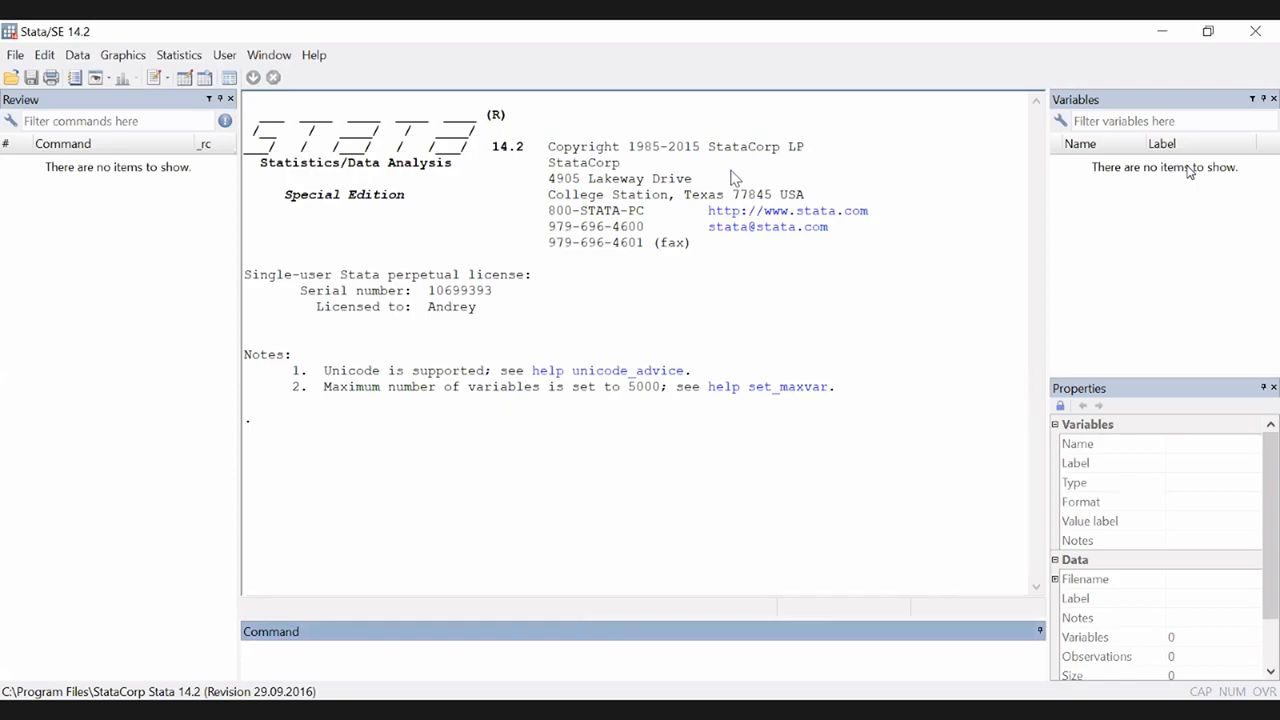
pyautogui.hotkey('alt', 'Tab')
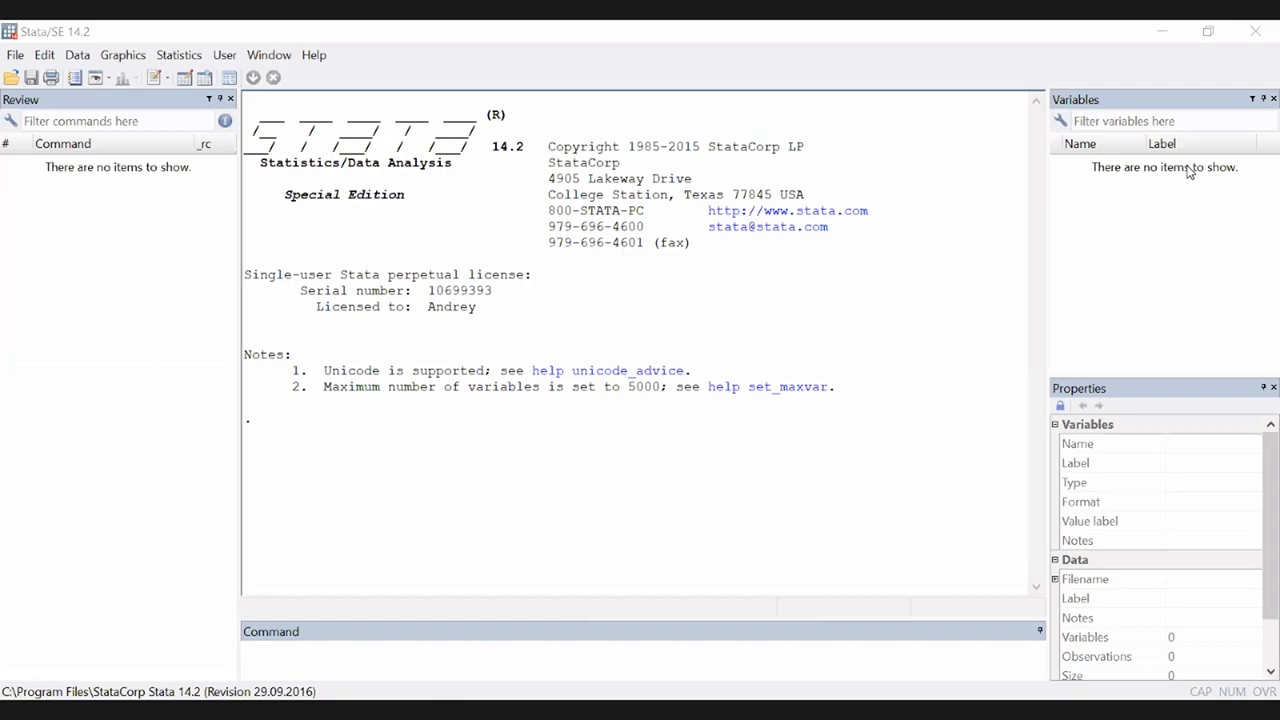
# Start an Excel spreadsheet import and choose Time Series.xls from the Ekonometrika II folder as the source file
pyautogui.click(15, 55)
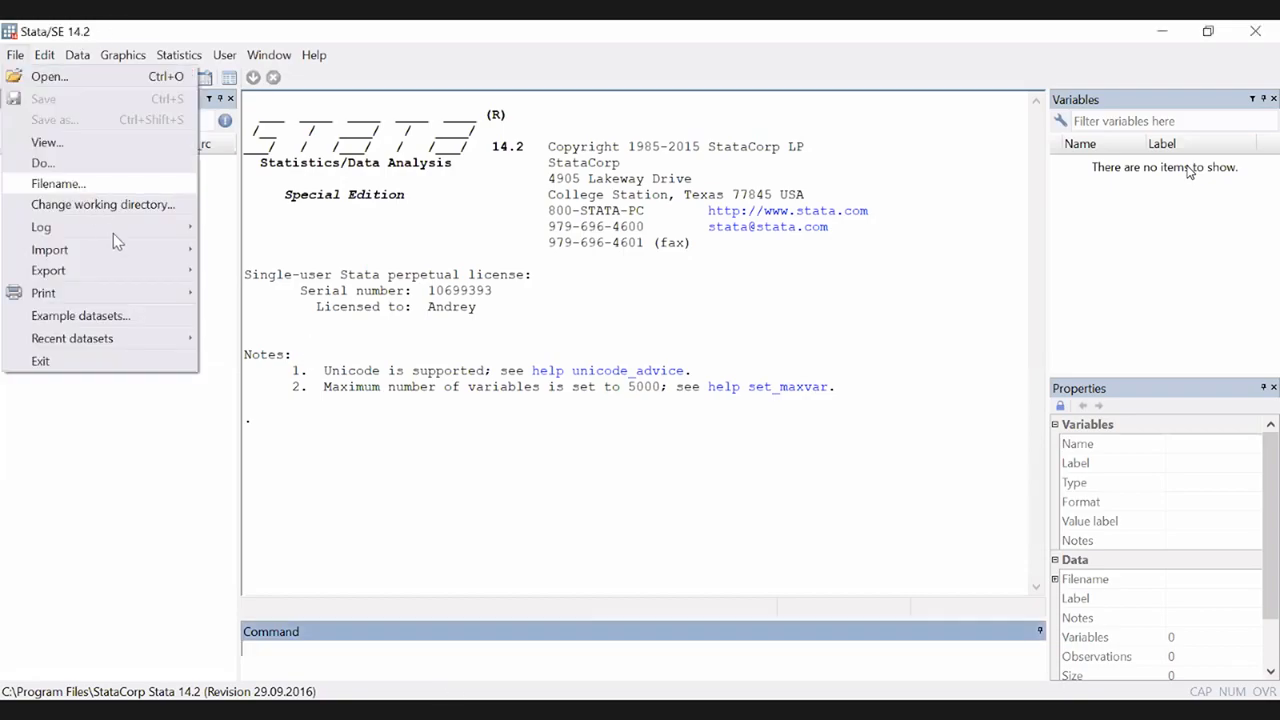
pyautogui.moveTo(195, 250)
pyautogui.click(296, 254)
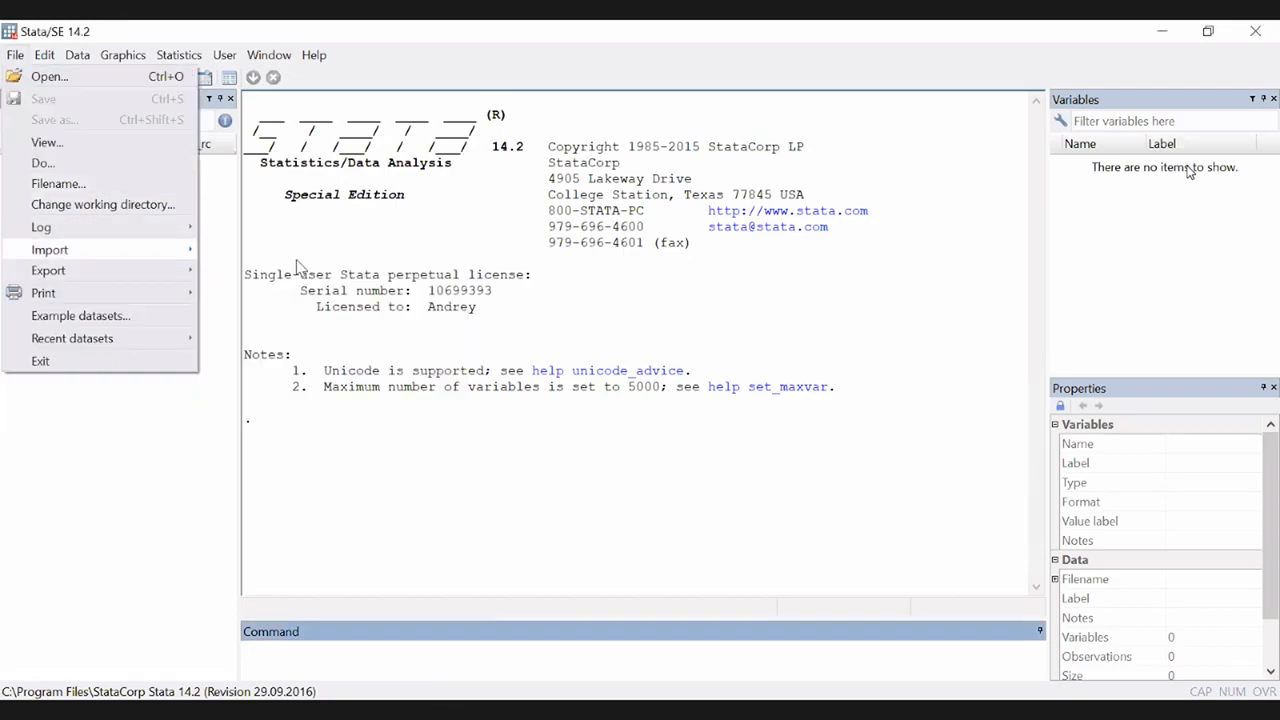
pyautogui.click(815, 283)
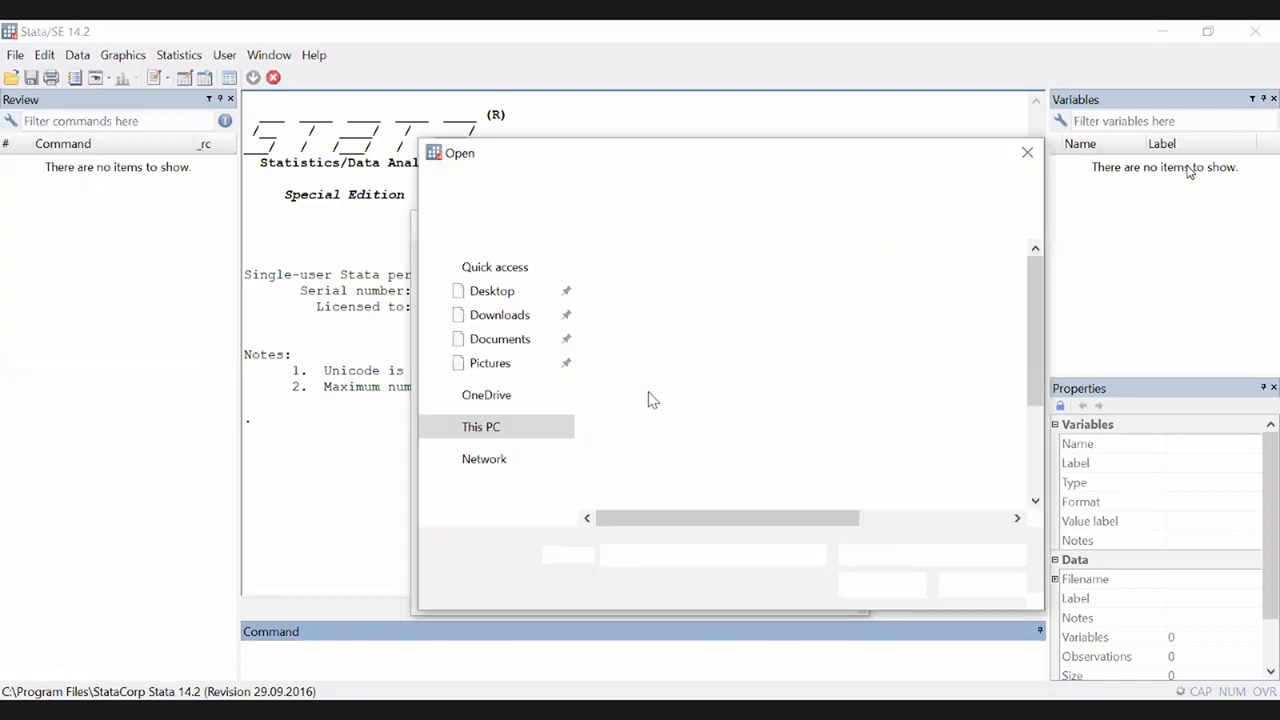
pyautogui.scroll(-2, 670, 430)
pyautogui.click(650, 498)
pyautogui.click(903, 587)
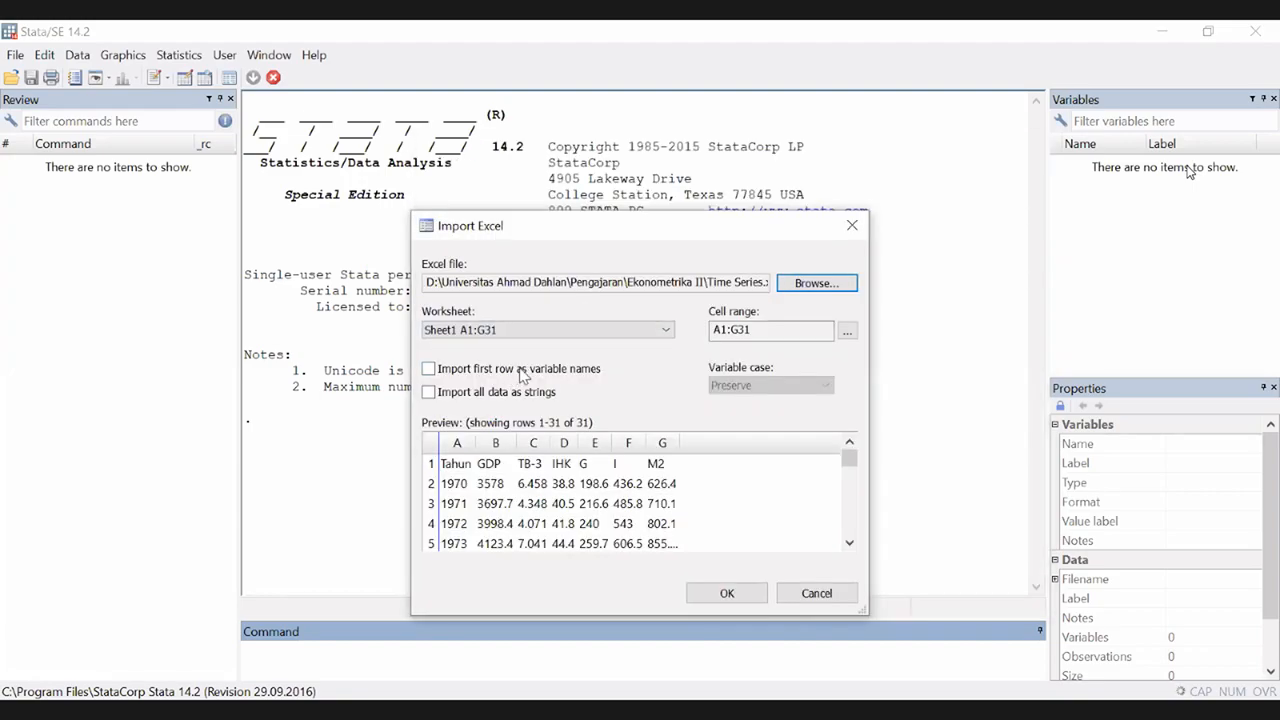
# Treat the first row as variable names and import Sheet1 of the Excel file
pyautogui.click(518, 370)
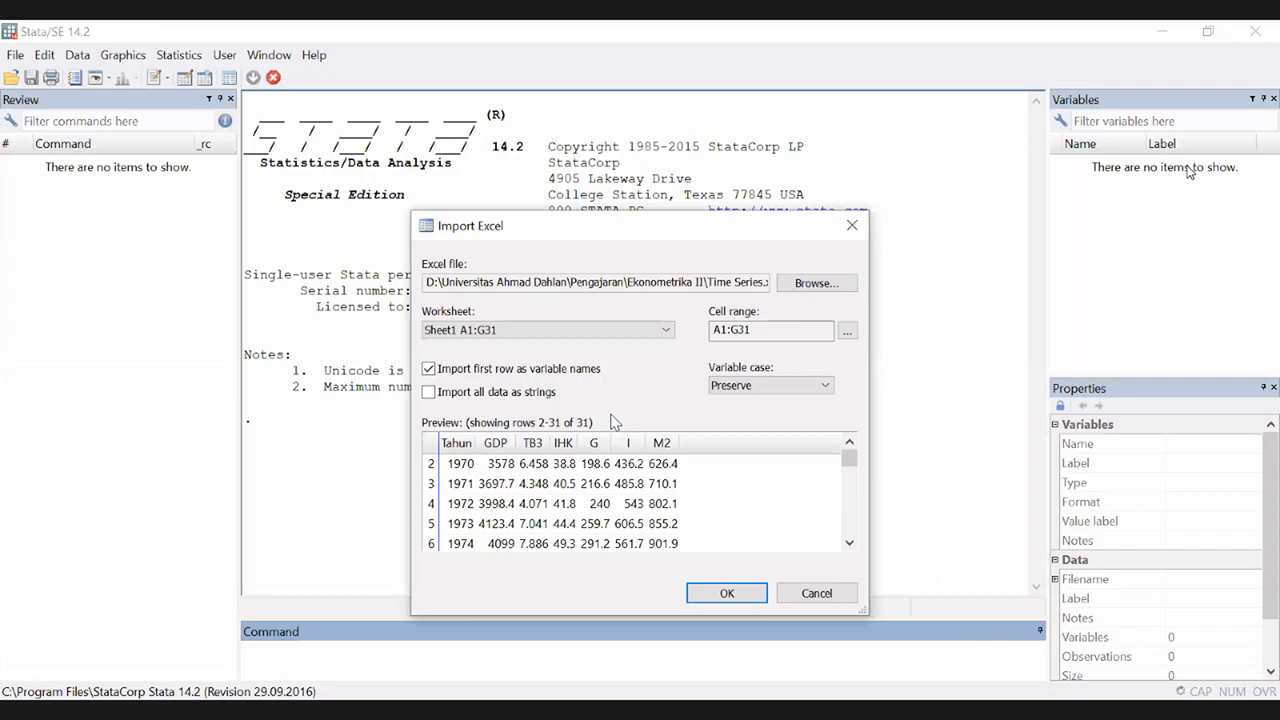
pyautogui.click(711, 182)
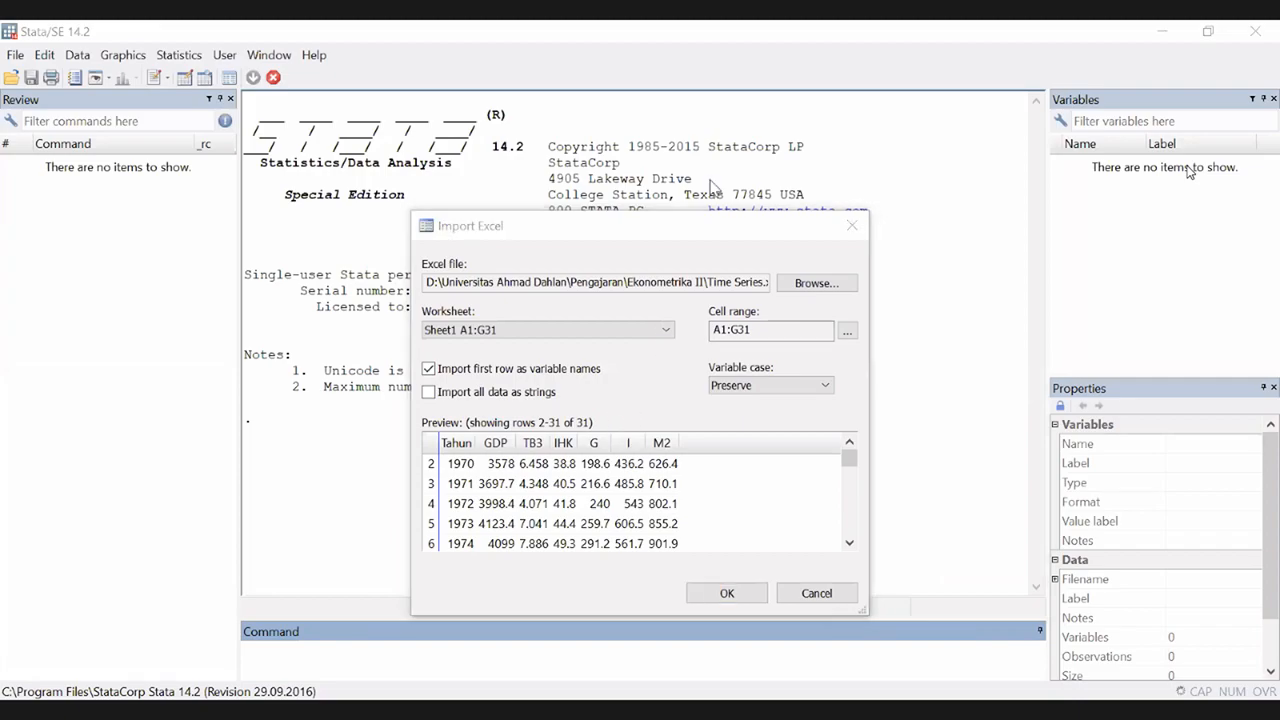
pyautogui.click(806, 492)
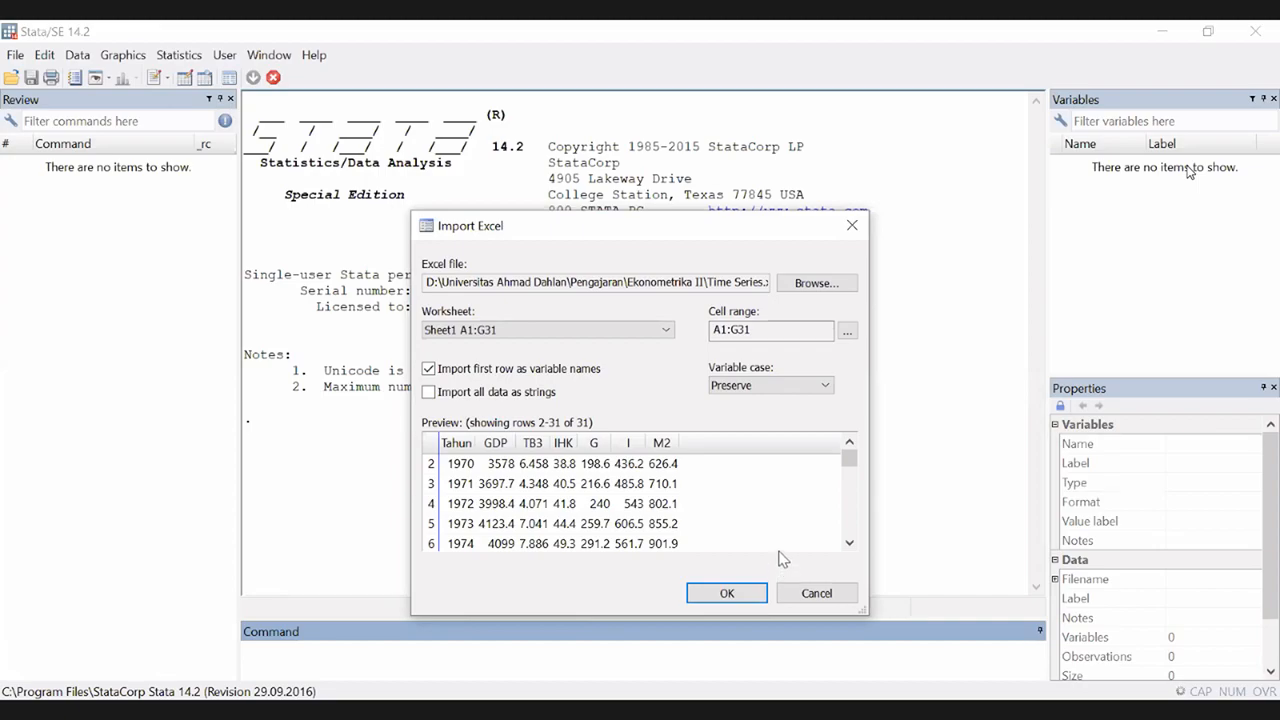
pyautogui.click(741, 600)
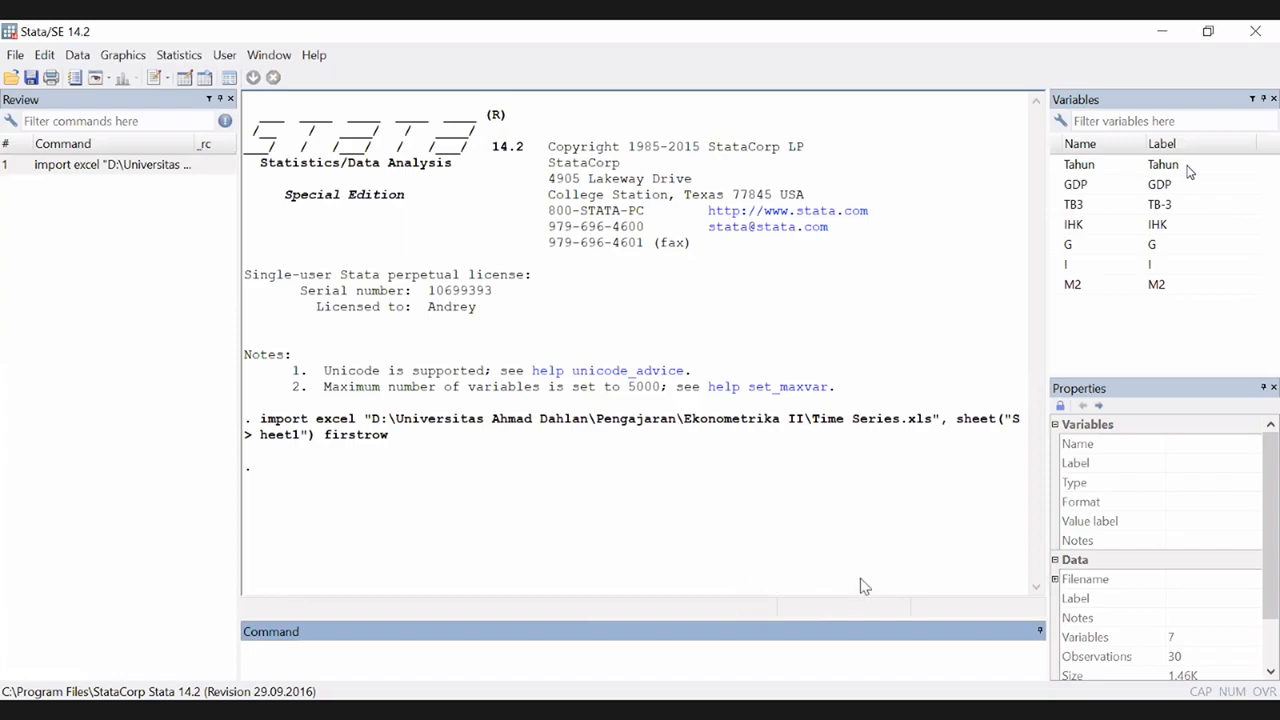
# Generate the variable gdp as the log of GDP with gen gdp = log(GDP)
pyautogui.click(551, 22)
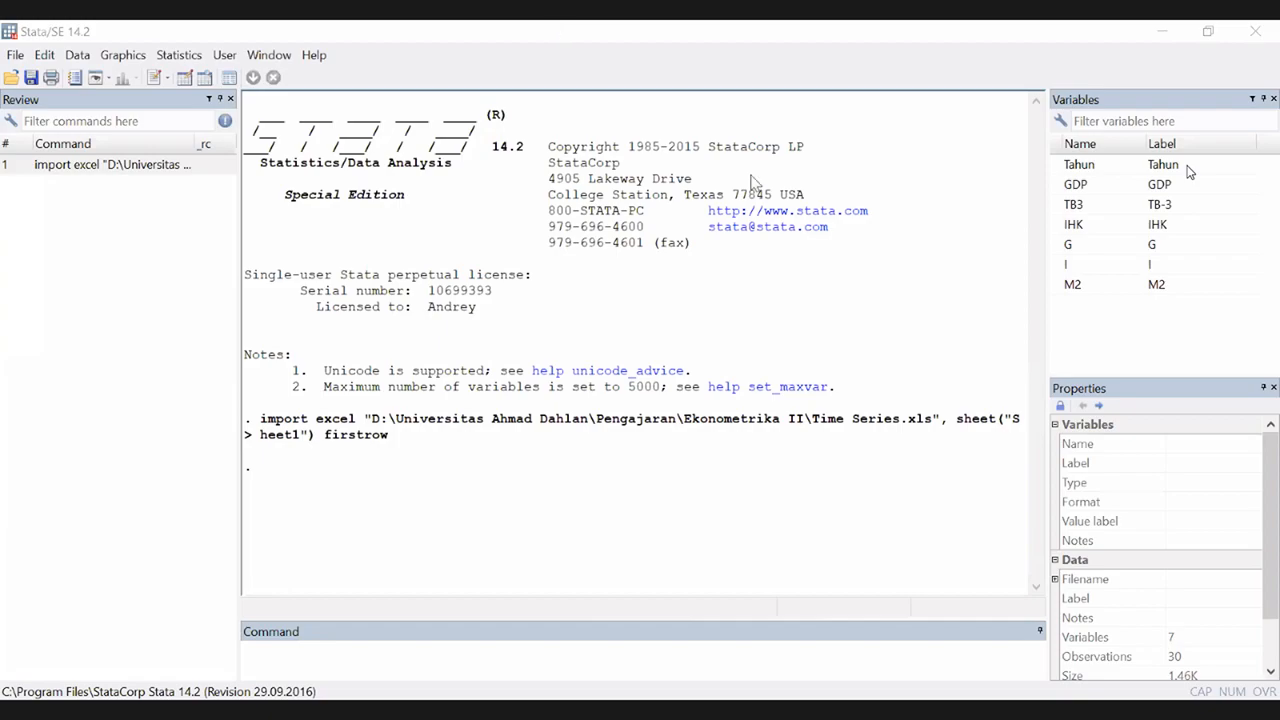
pyautogui.click(553, 673)
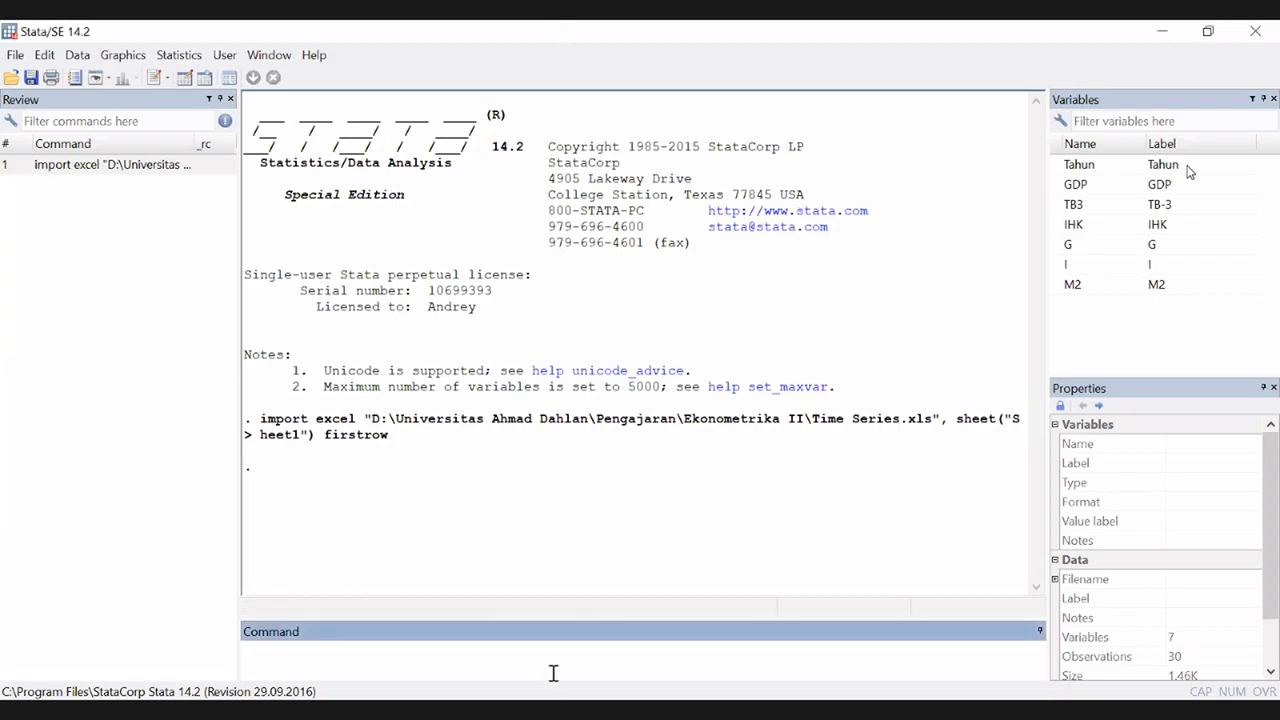
pyautogui.write('gen gdp = log(GDP)')
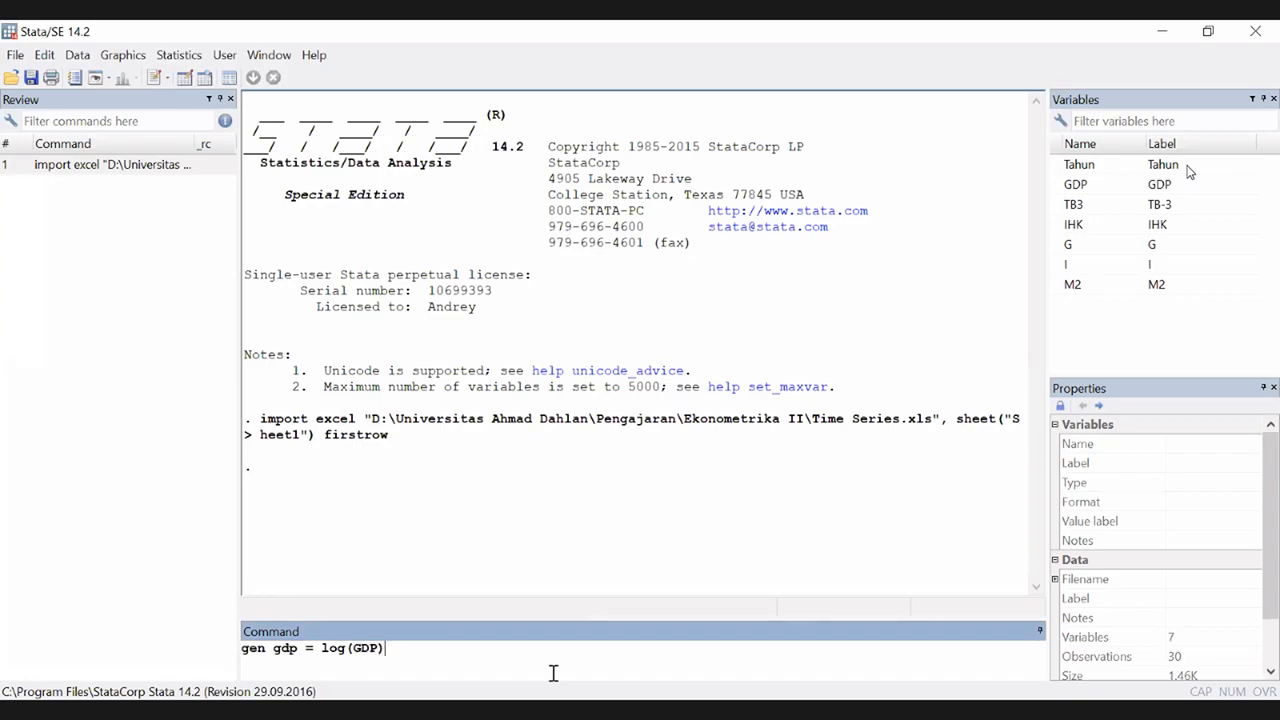
pyautogui.press('Return')
# Generate the variable gov as the log of G with gen gov = log(G)
pyautogui.write('gen ')
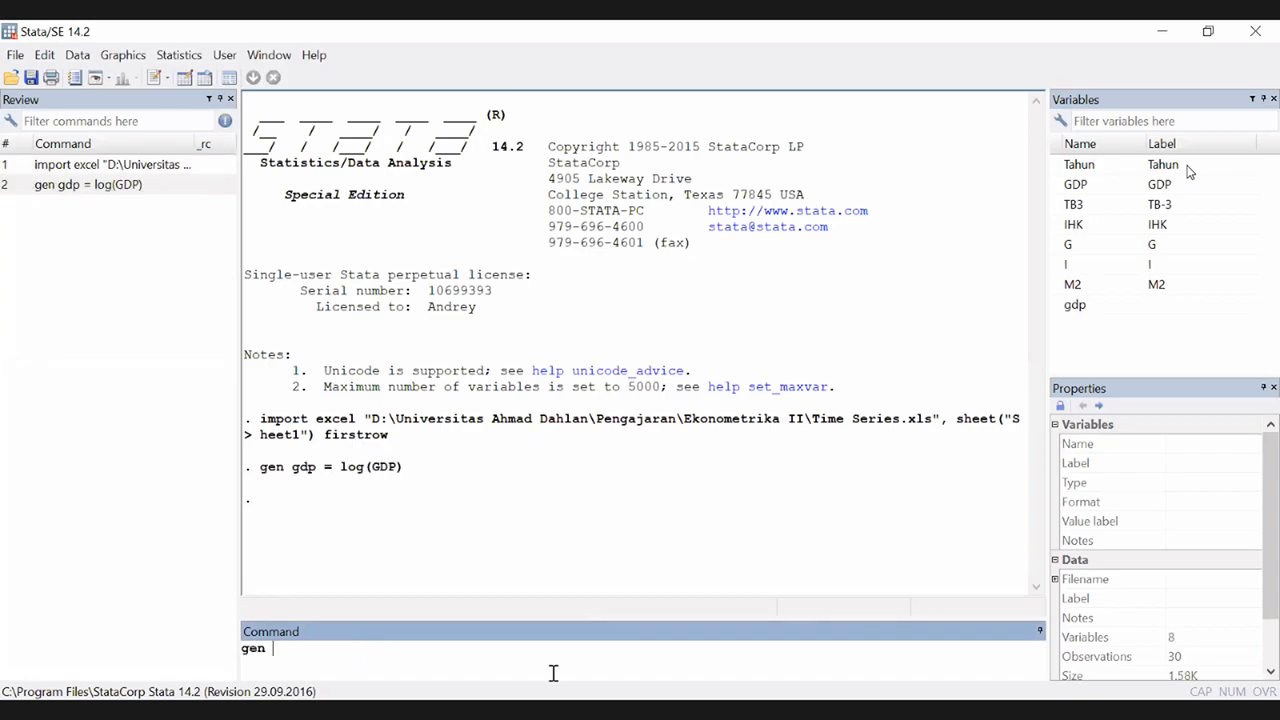
pyautogui.write('go')
pyautogui.write('v = log(')
pyautogui.write('G)')
pyautogui.press('Return')
# Generate the variable inv as the log of I with gen inv = log(I)
pyautogui.write('gen iinv')
pyautogui.press('BackSpace')
pyautogui.press('BackSpace')
pyautogui.press('BackSpace')
pyautogui.press('BackSpace')
pyautogui.write('nv = log(I)')
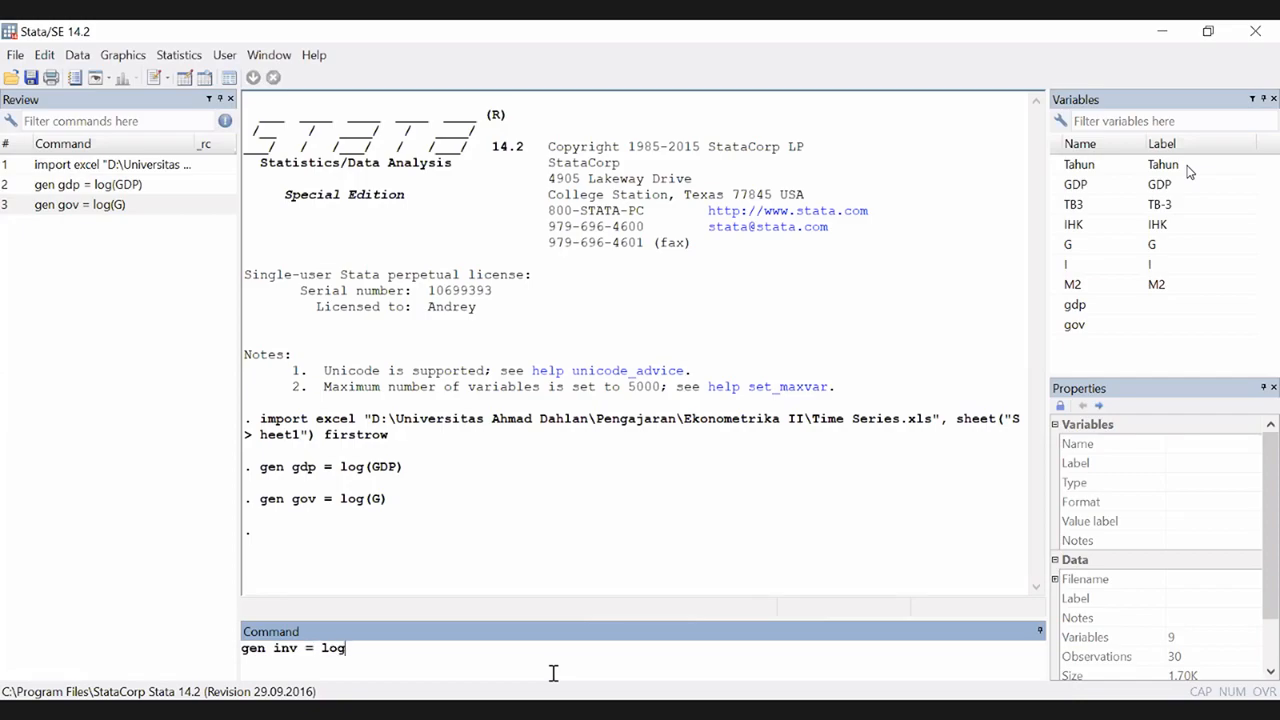
pyautogui.press('Return')
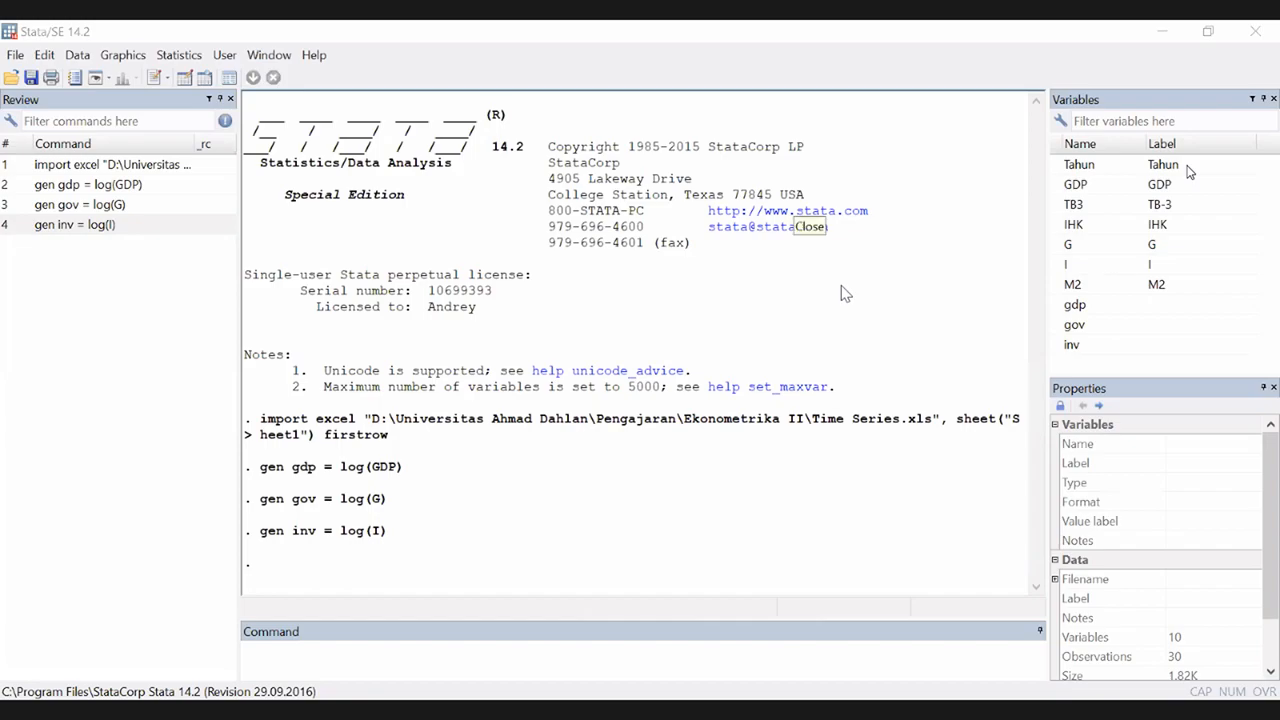
# Regress gdp on gov and inv with the command reg gdp gov inv
pyautogui.click(571, 677)
pyautogui.write('reg ')
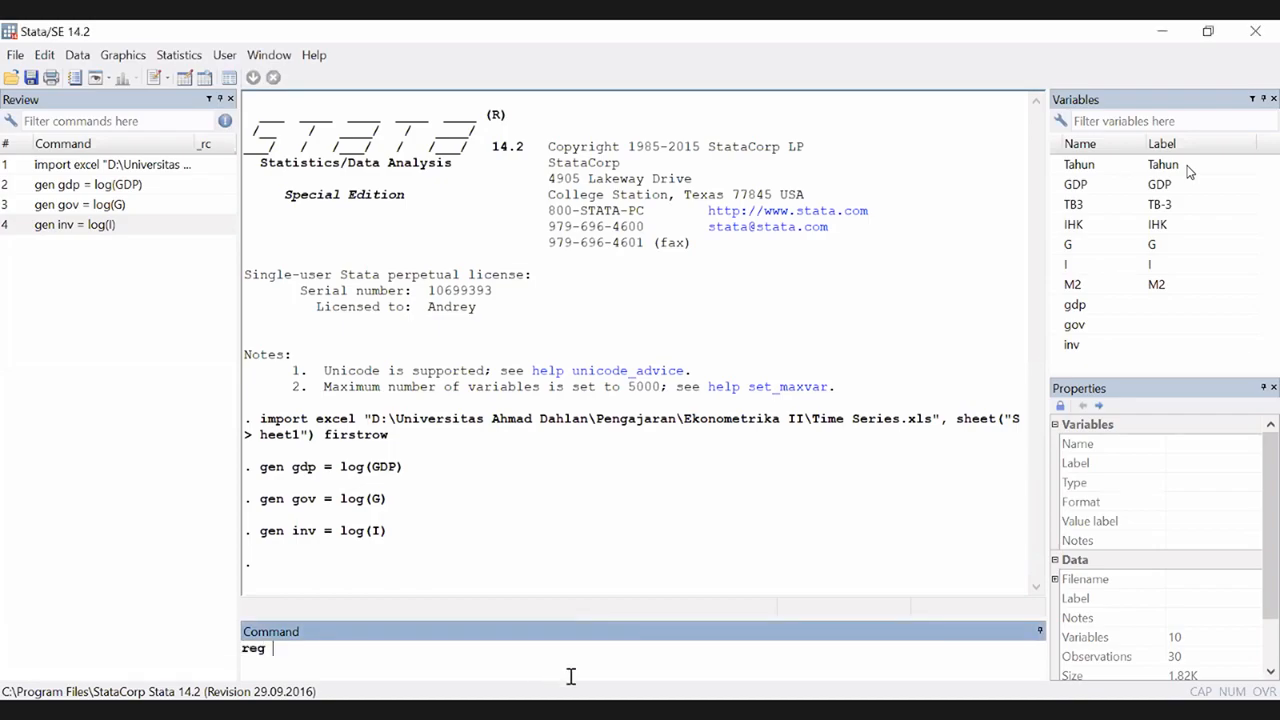
pyautogui.write('gdp gov inv')
pyautogui.press('Return')
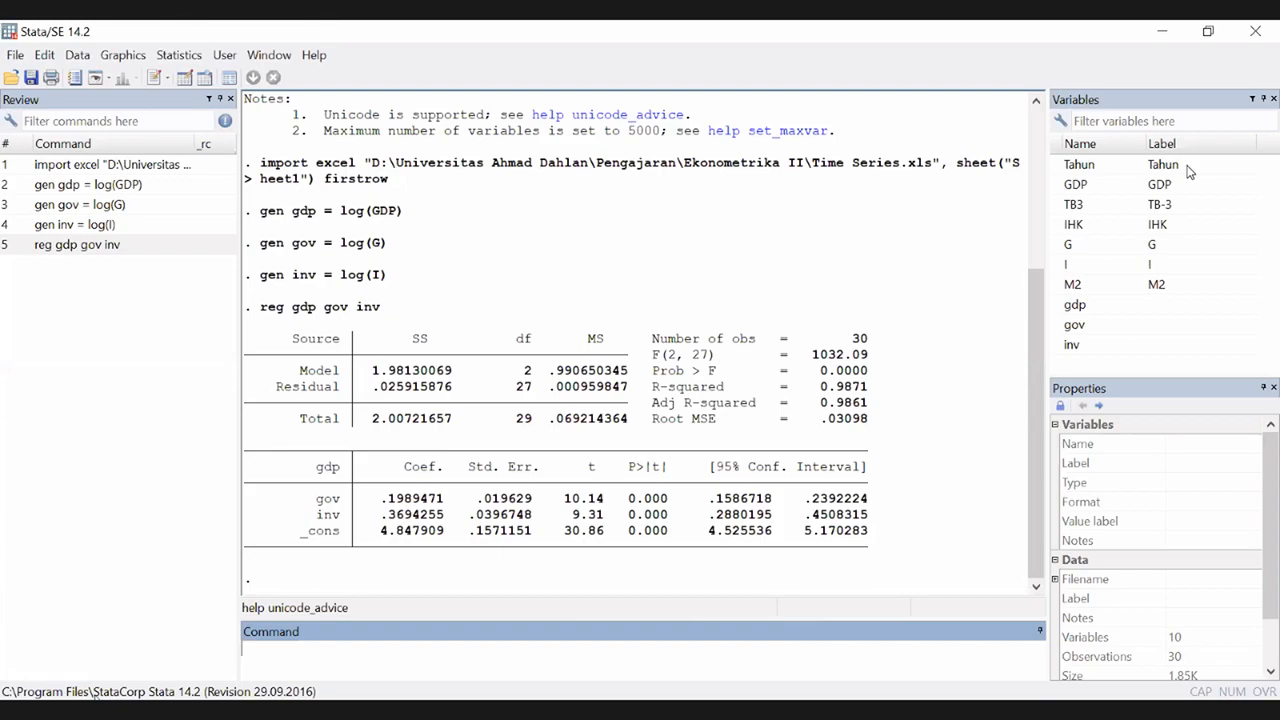
# Save the regression residuals as a new variable ehat with predict ehat, residual
pyautogui.scroll(2, 520, 240)
pyautogui.scroll(-2, 493, 326)
pyautogui.write('predict ehat, resi')
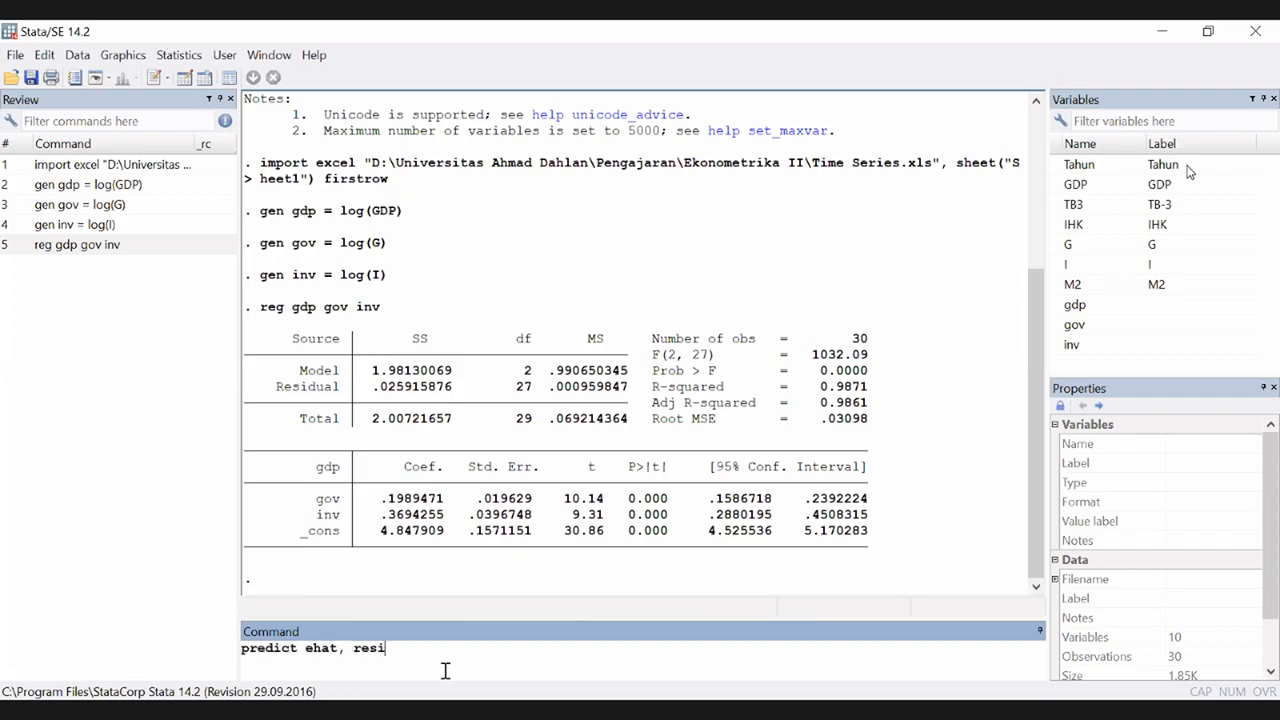
pyautogui.write('dual')
pyautogui.press('Return')
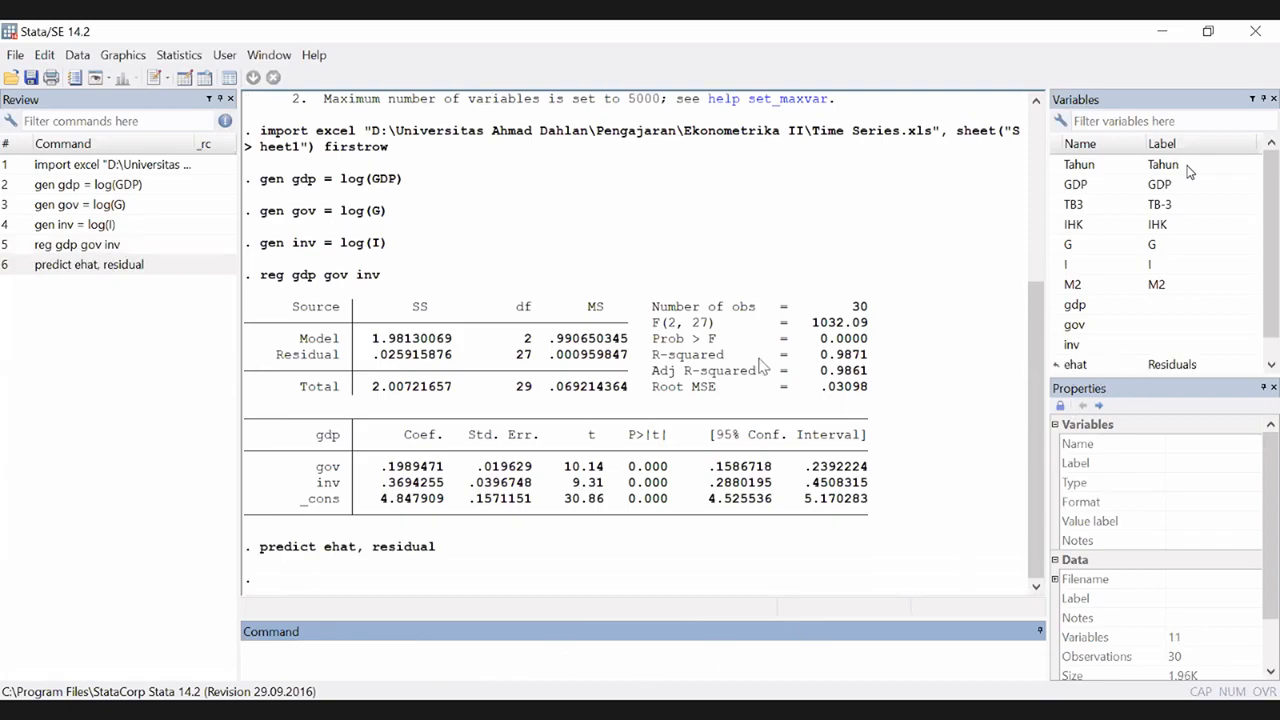
# Browse the dataset to inspect the ehat column, and return to the results
pyautogui.click(202, 77)
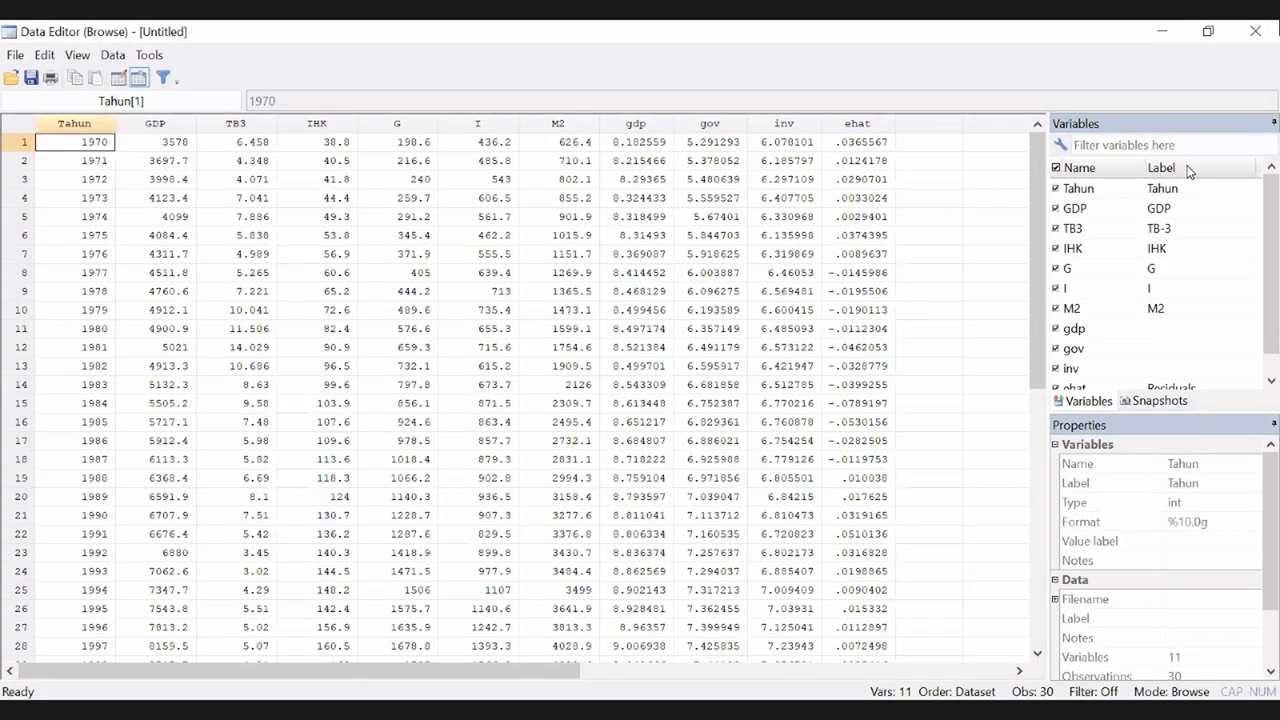
pyautogui.click(858, 124)
pyautogui.click(1255, 31)
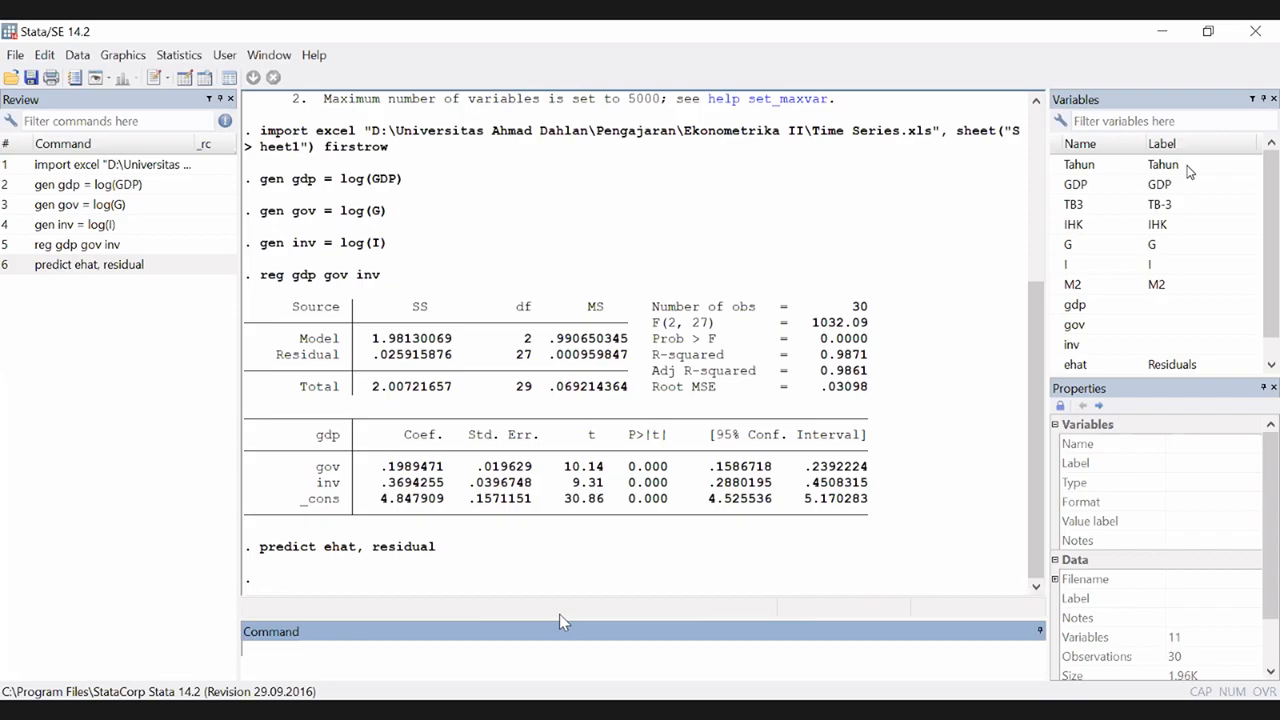
# Plot the residuals against gov with twoway(scatter ehat gov), and close the graph after viewing it
pyautogui.write('twoway (scatter ehat')
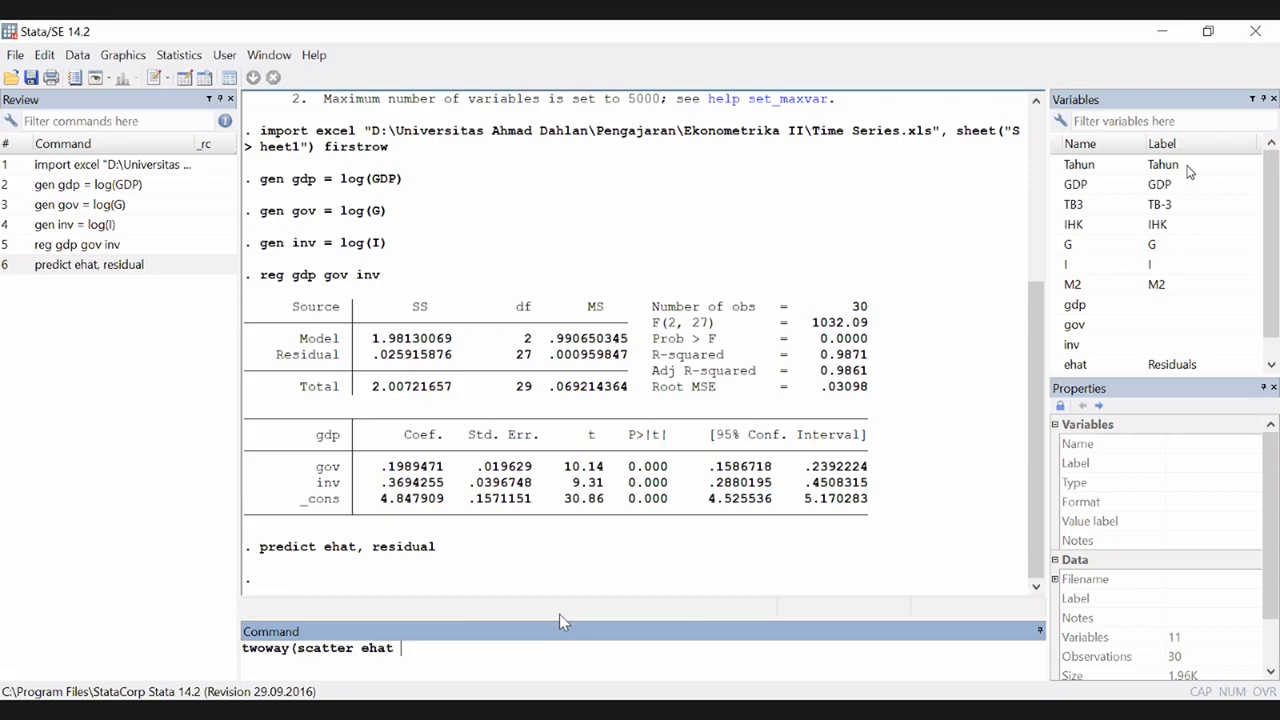
pyautogui.write('gov)')
pyautogui.press('Return')
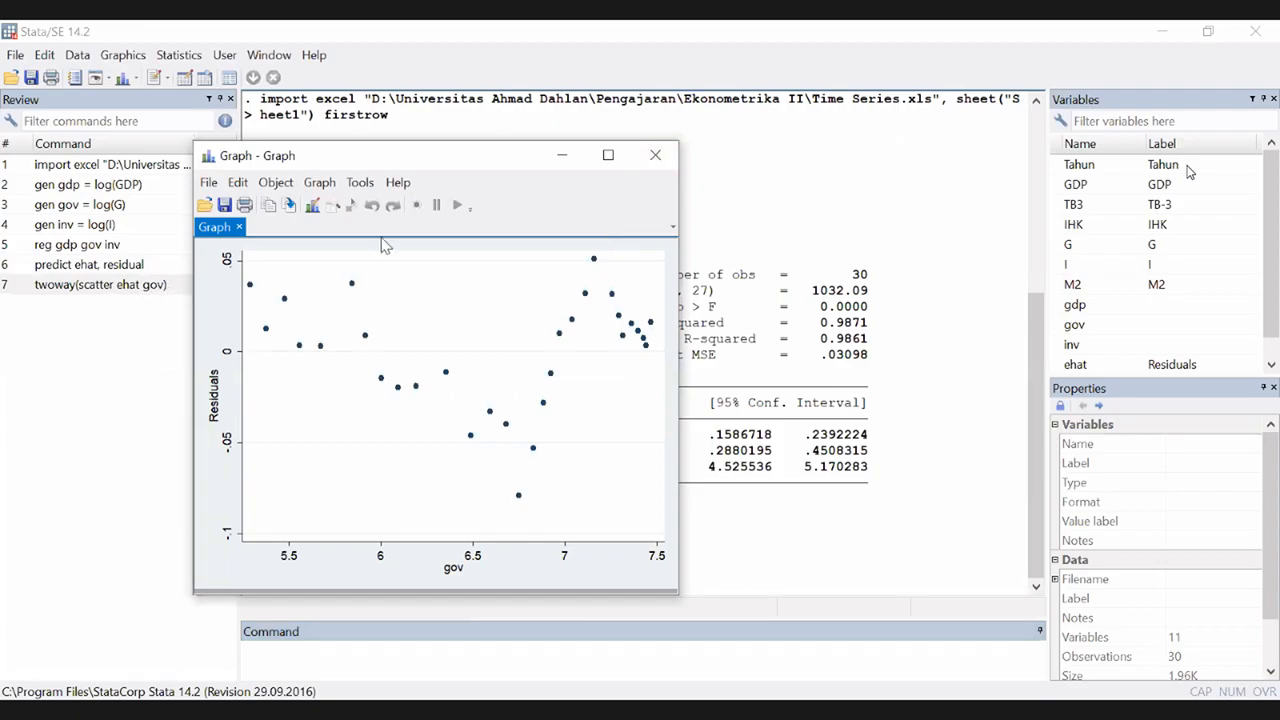
pyautogui.click(657, 157)
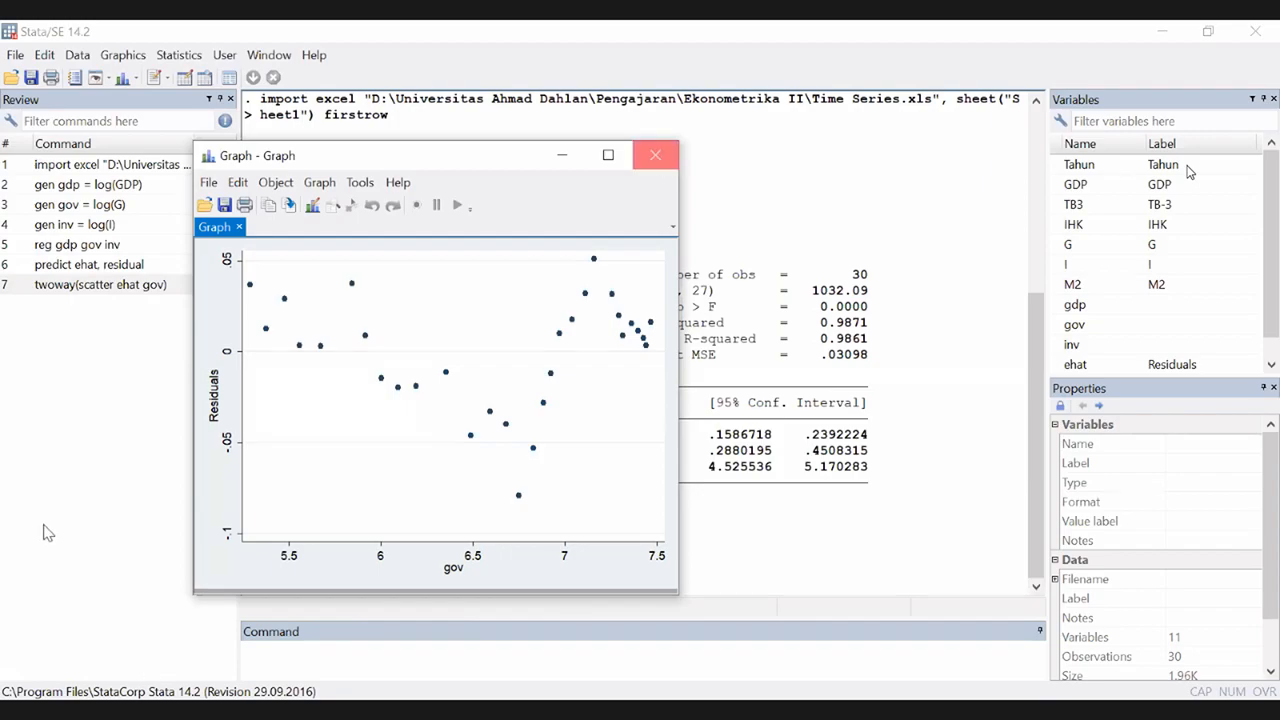
# Reuse the previous scatter command with inv in place of gov to plot ehat against inv, and close the graph after viewing it
pyautogui.click(90, 270)
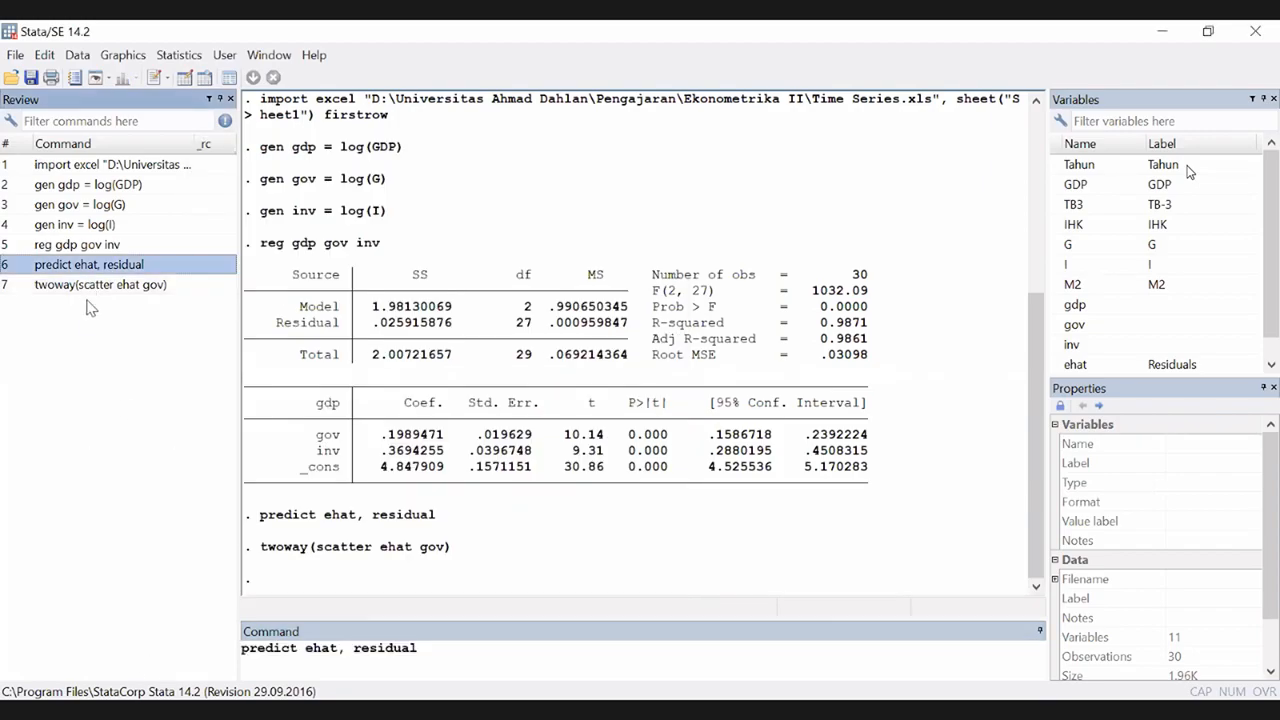
pyautogui.click(90, 288)
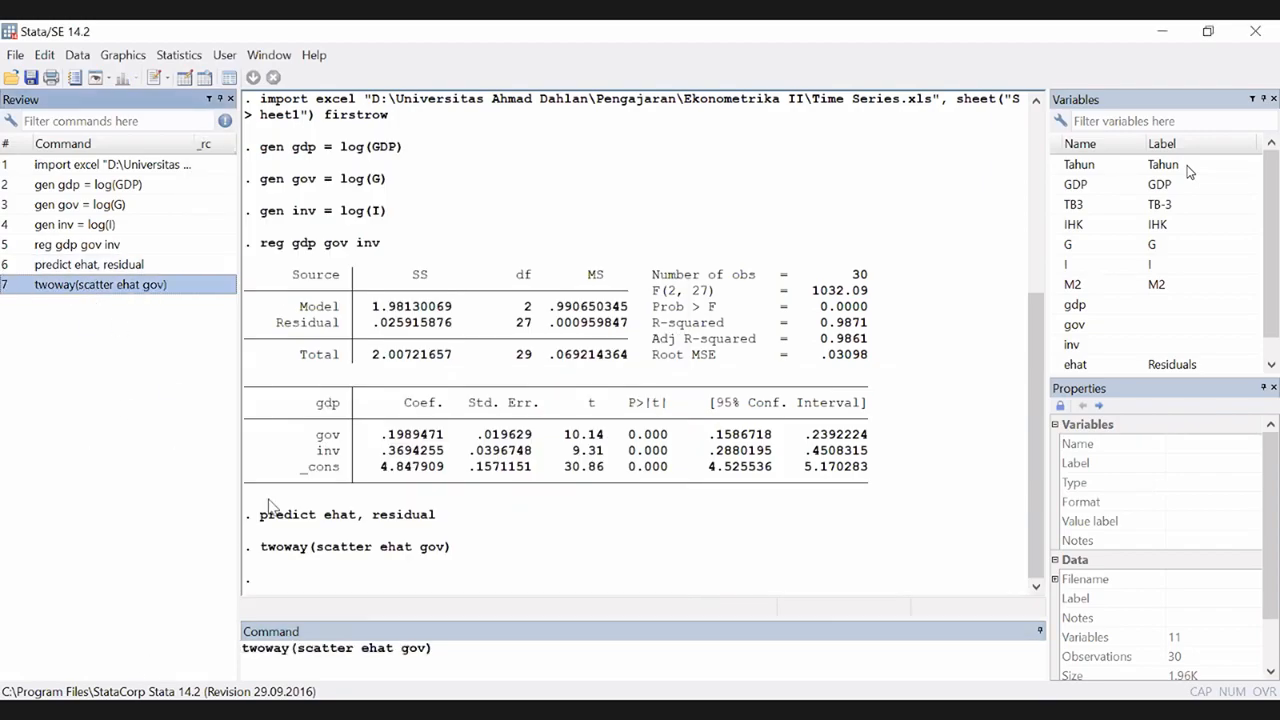
pyautogui.click(443, 655)
pyautogui.press('BackSpace')
pyautogui.press('BackSpace')
pyautogui.press('BackSpace')
pyautogui.press('BackSpace')
pyautogui.write('inv)')
pyautogui.press('Return')
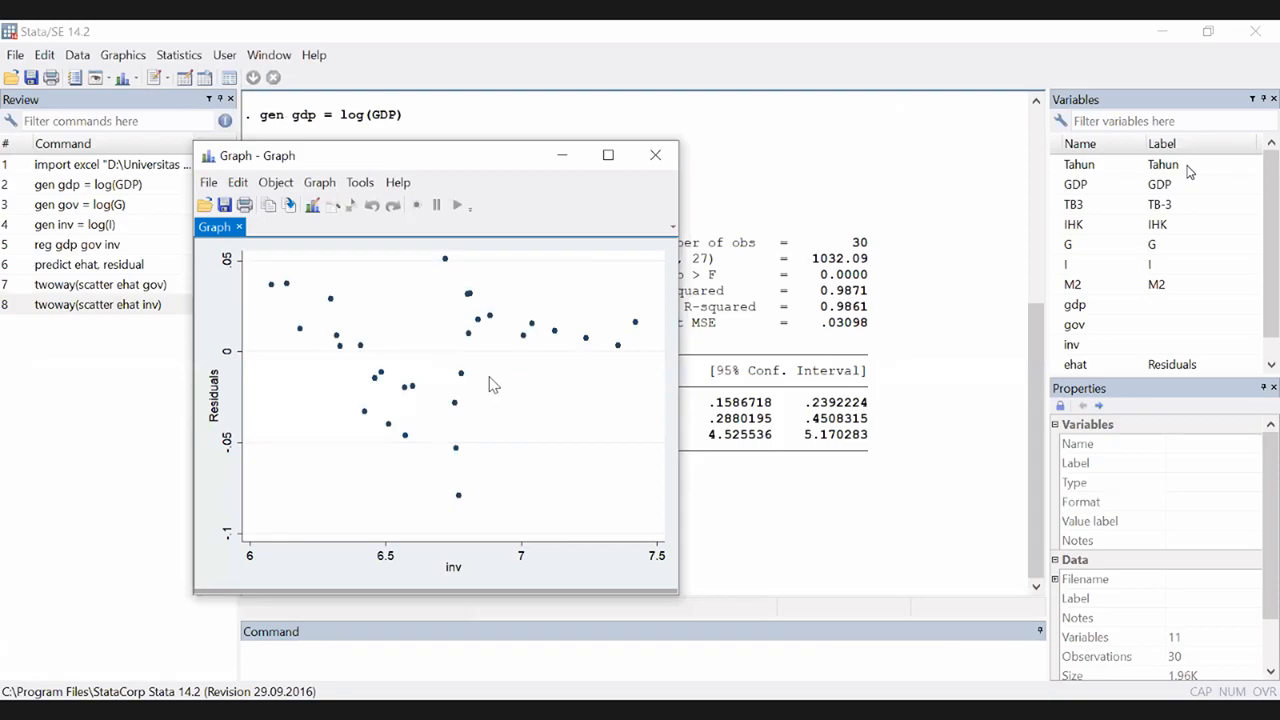
pyautogui.click(655, 157)
# Run the Breusch-Pagan heteroskedasticity test with estat hettest and highlight the test name Breusch-Pagan in the output
pyautogui.write('estat')
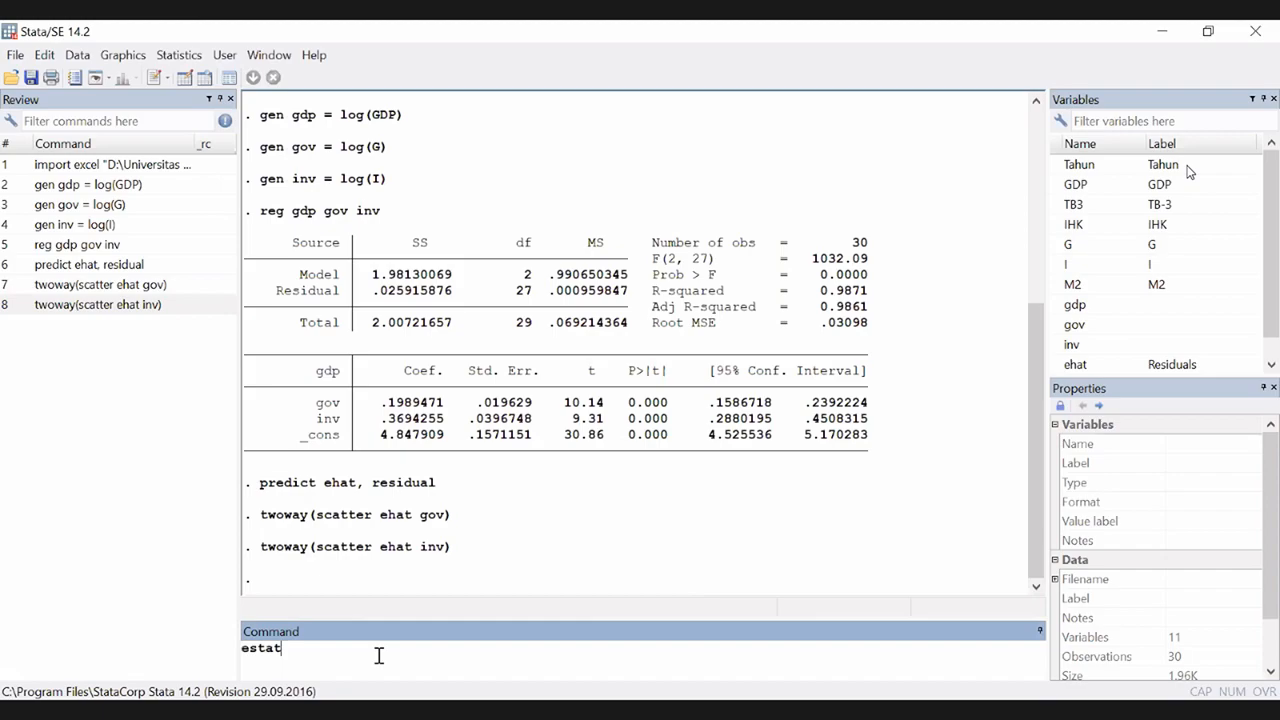
pyautogui.write(' hettest')
pyautogui.press('Return')
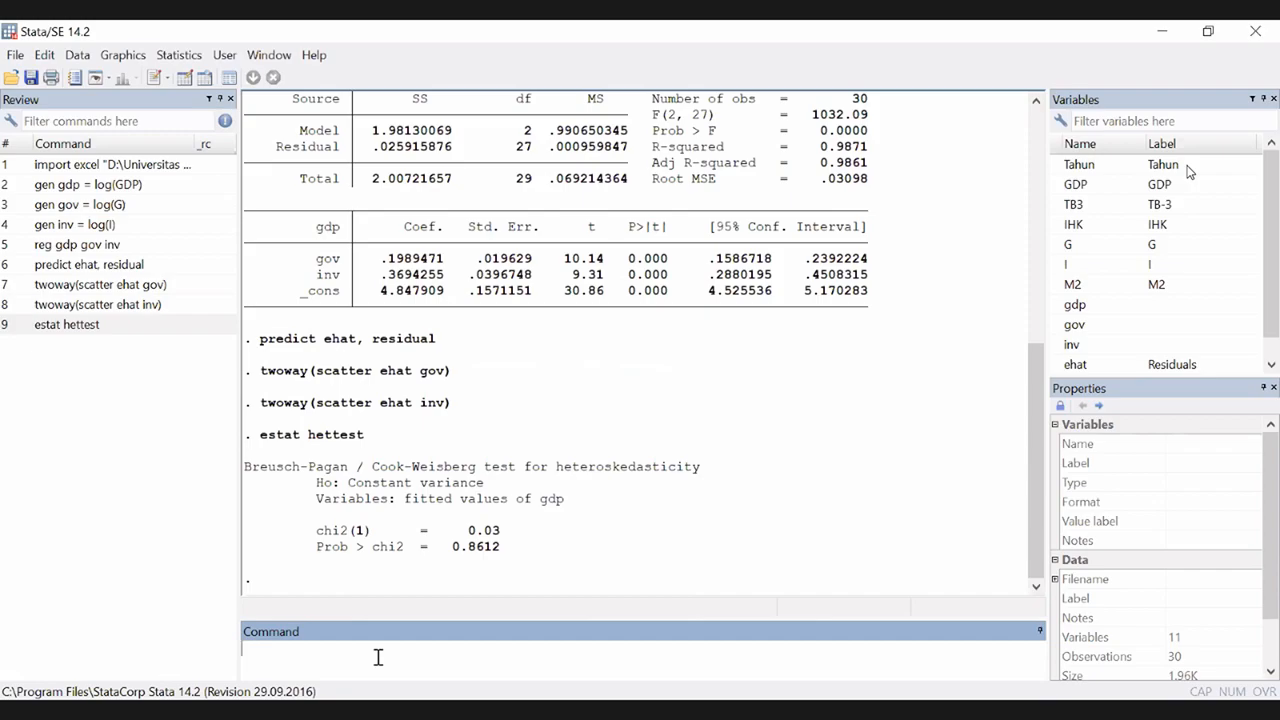
pyautogui.click(423, 29)
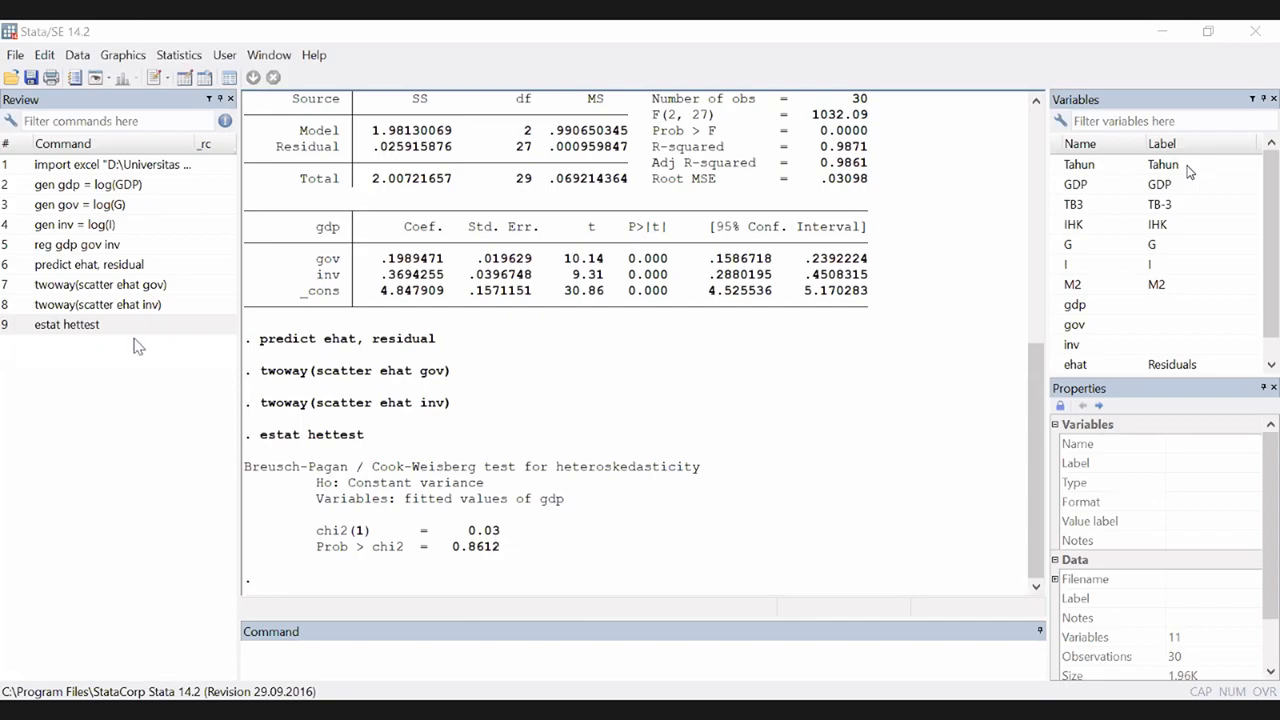
pyautogui.moveTo(354, 477); pyautogui.dragTo(252, 482)
pyautogui.doubleClick(268, 472)
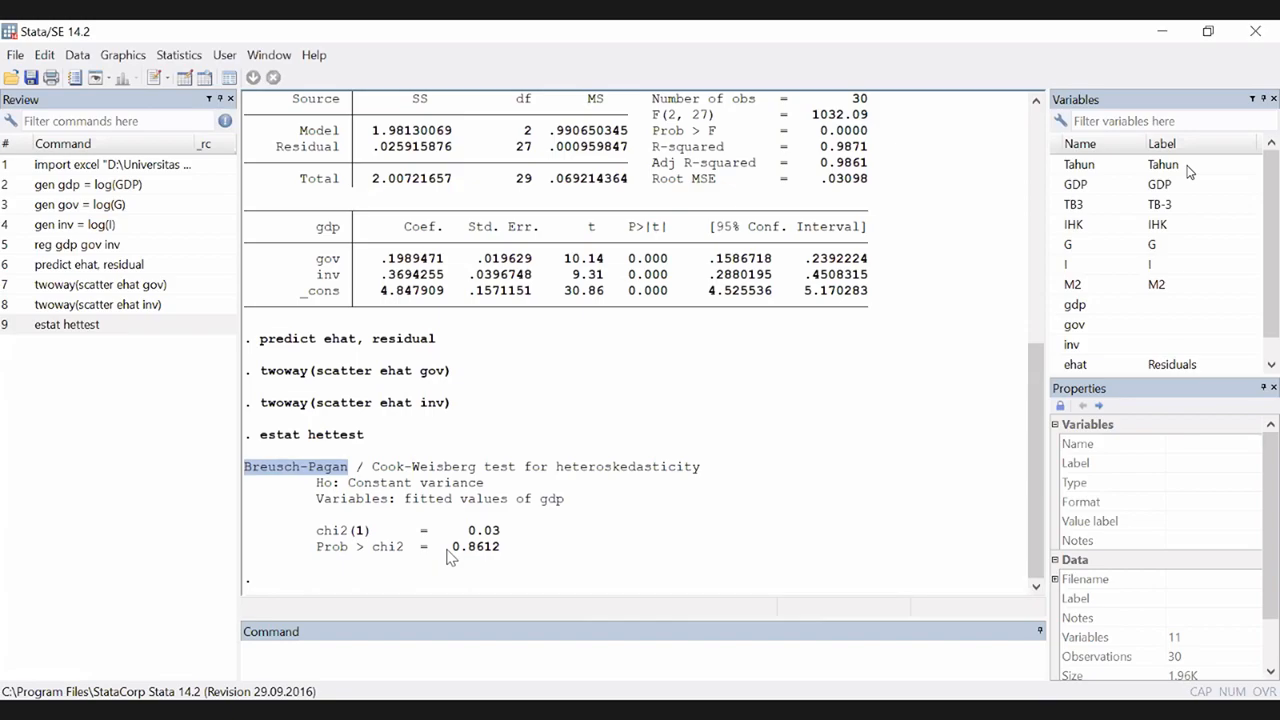
# Run White's heteroskedasticity test on the regression with estat imtest, white
pyautogui.write('estat imtest')
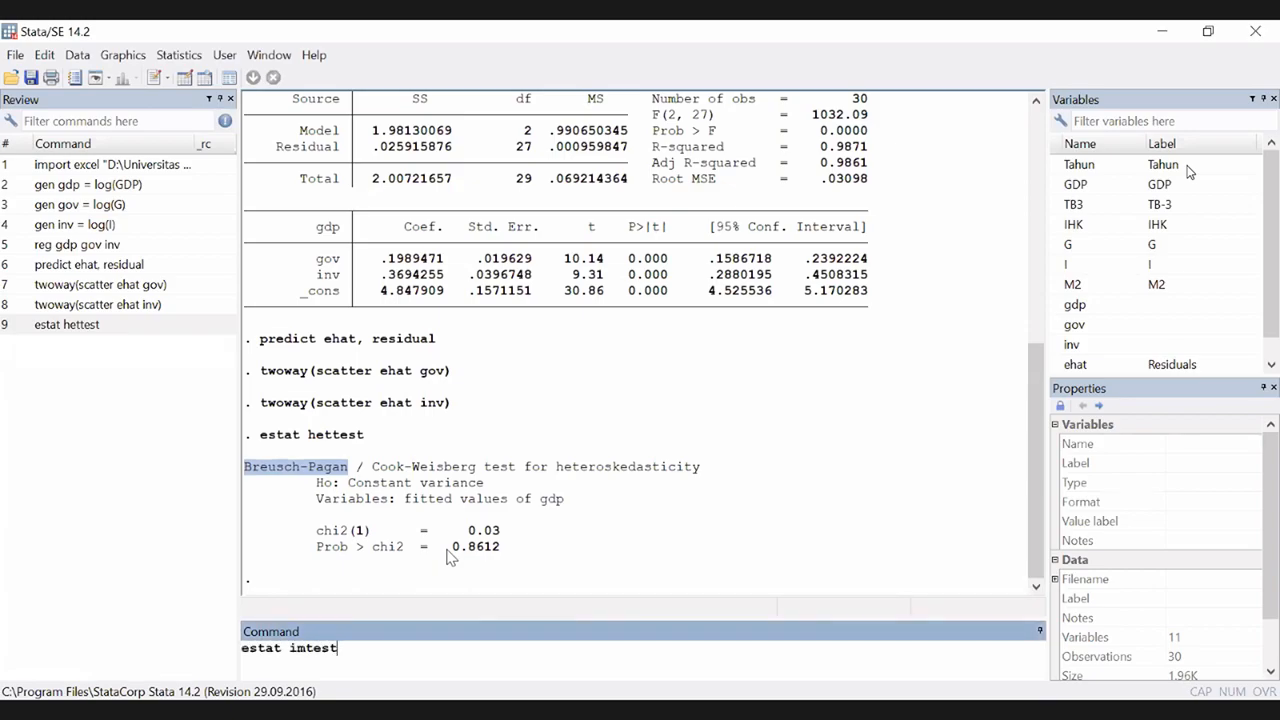
pyautogui.write(', white')
pyautogui.click(635, 21)
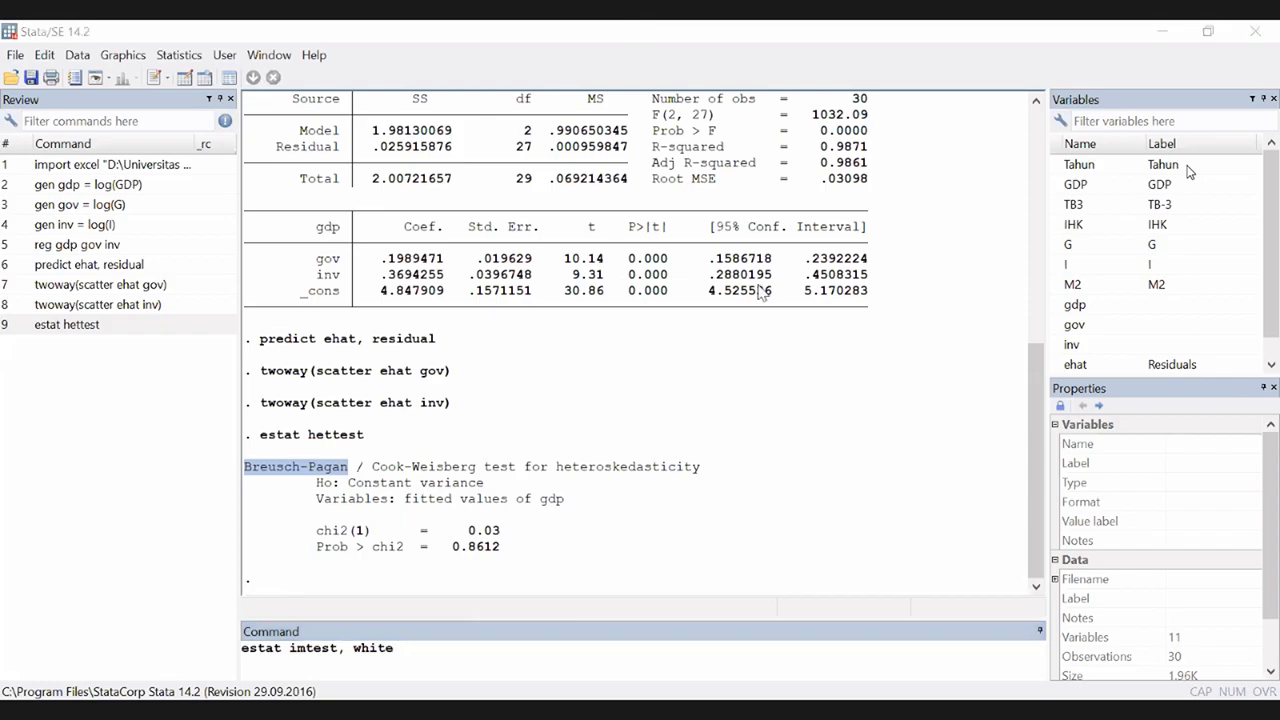
pyautogui.click(475, 646)
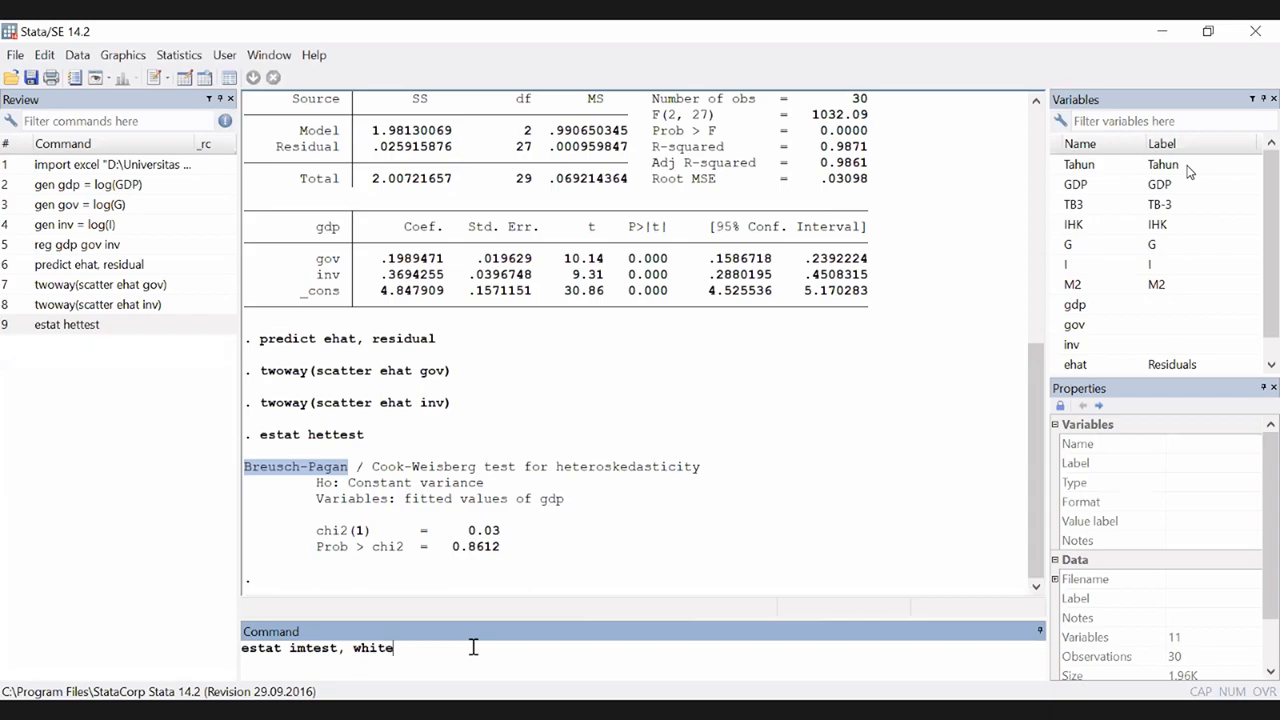
pyautogui.press('Return')
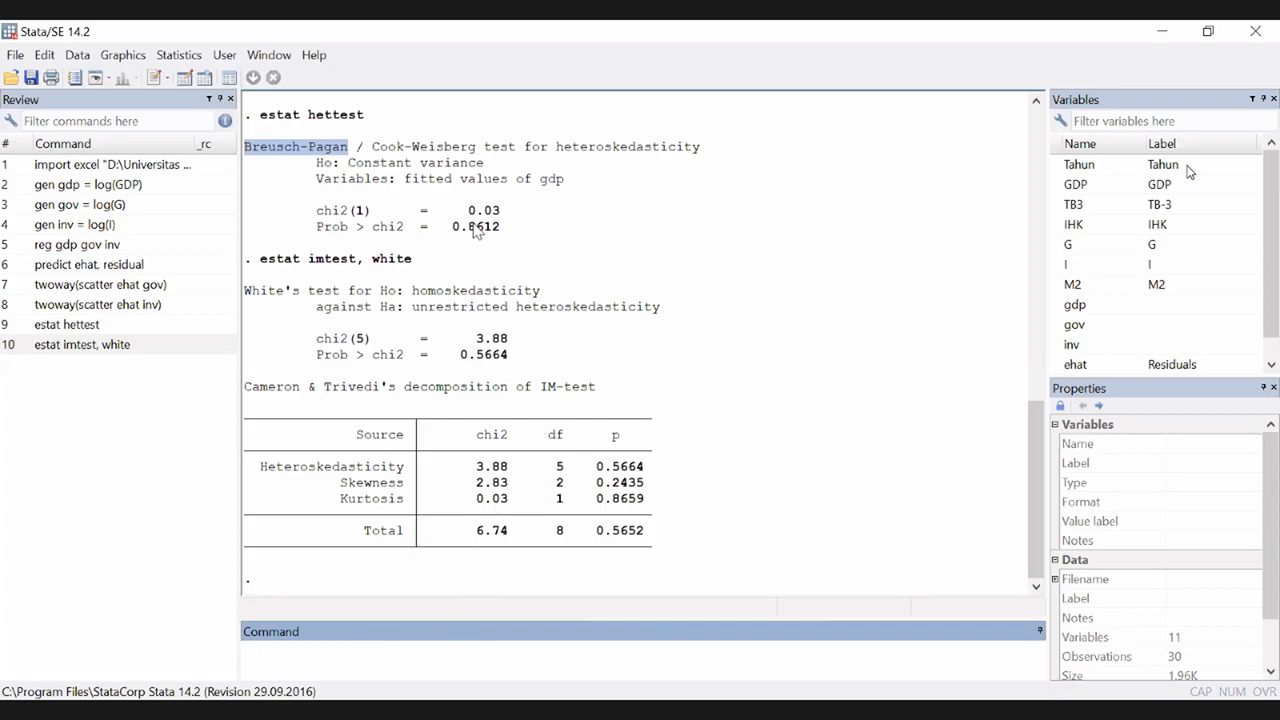
# Highlight the p-value of the Breusch-Pagan test and that of White's test to compare them, and clear the highlight
pyautogui.moveTo(453, 227); pyautogui.dragTo(500, 228)
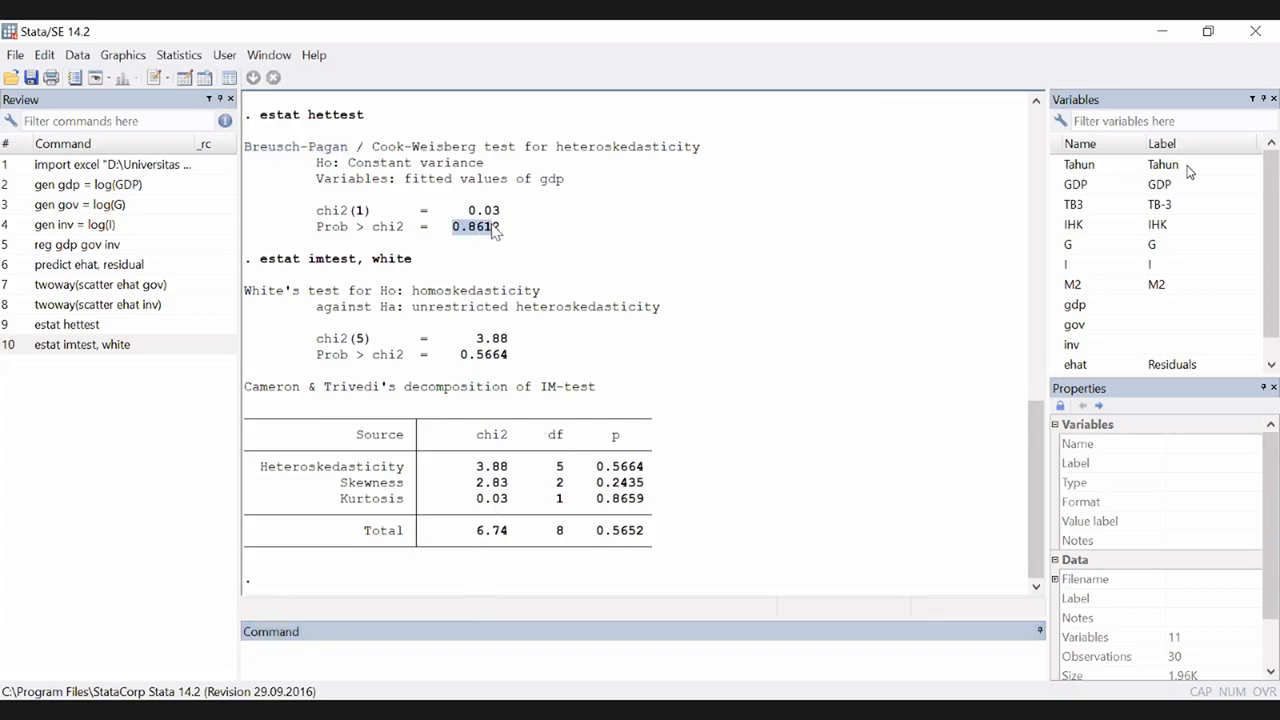
pyautogui.moveTo(455, 356); pyautogui.dragTo(506, 358)
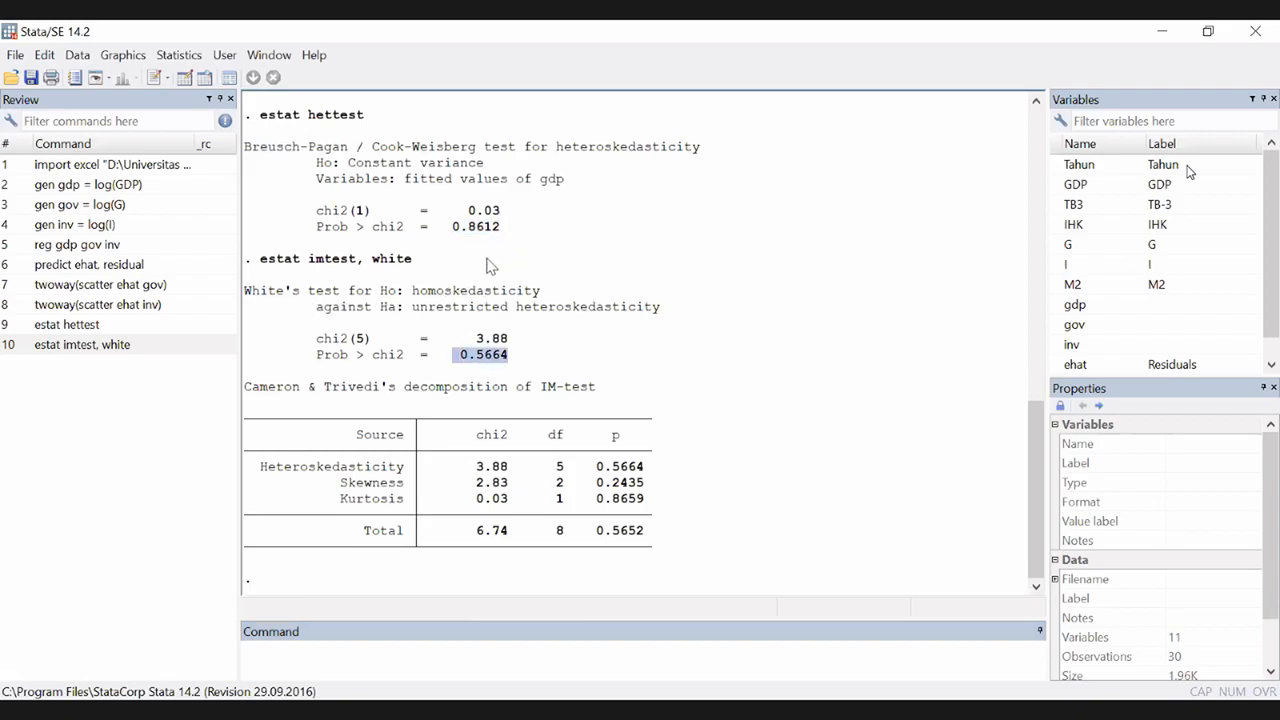
pyautogui.click(551, 323)
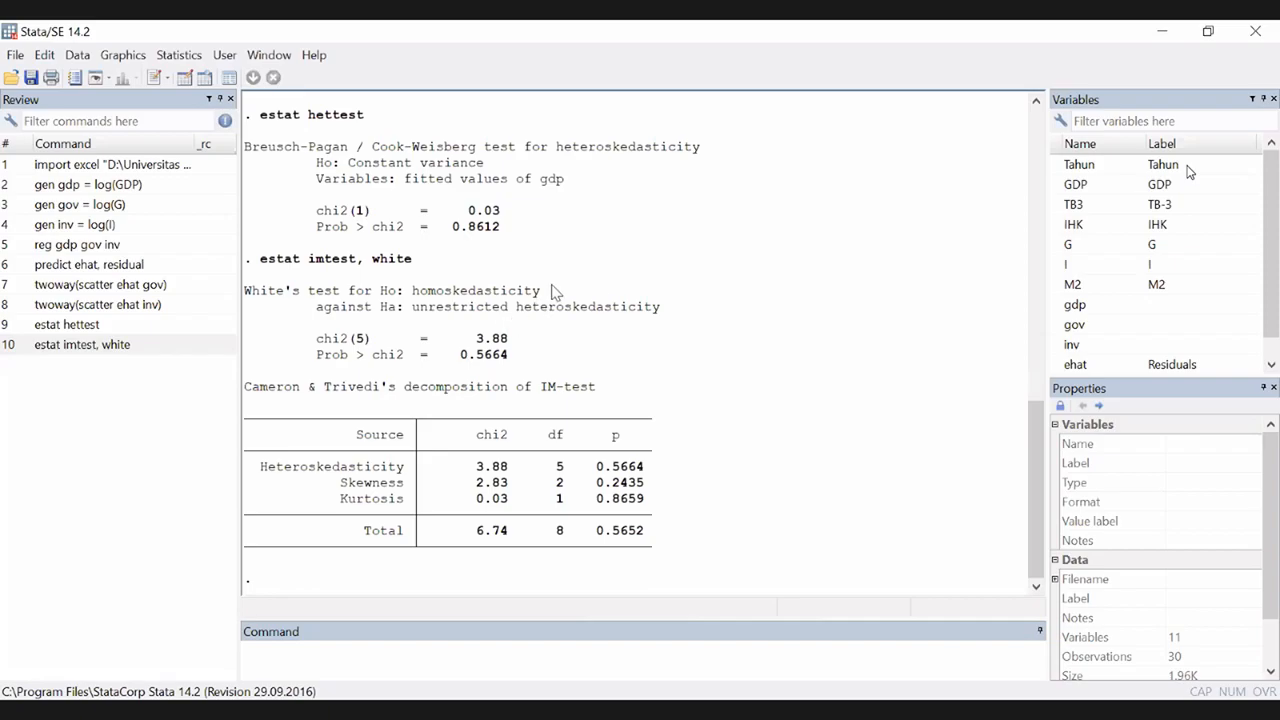
# Examine the output of the Breusch-Pagan and White tests together with the regression coefficients above them
pyautogui.scroll(3, 345, 368)
pyautogui.scroll(1, 345, 368)
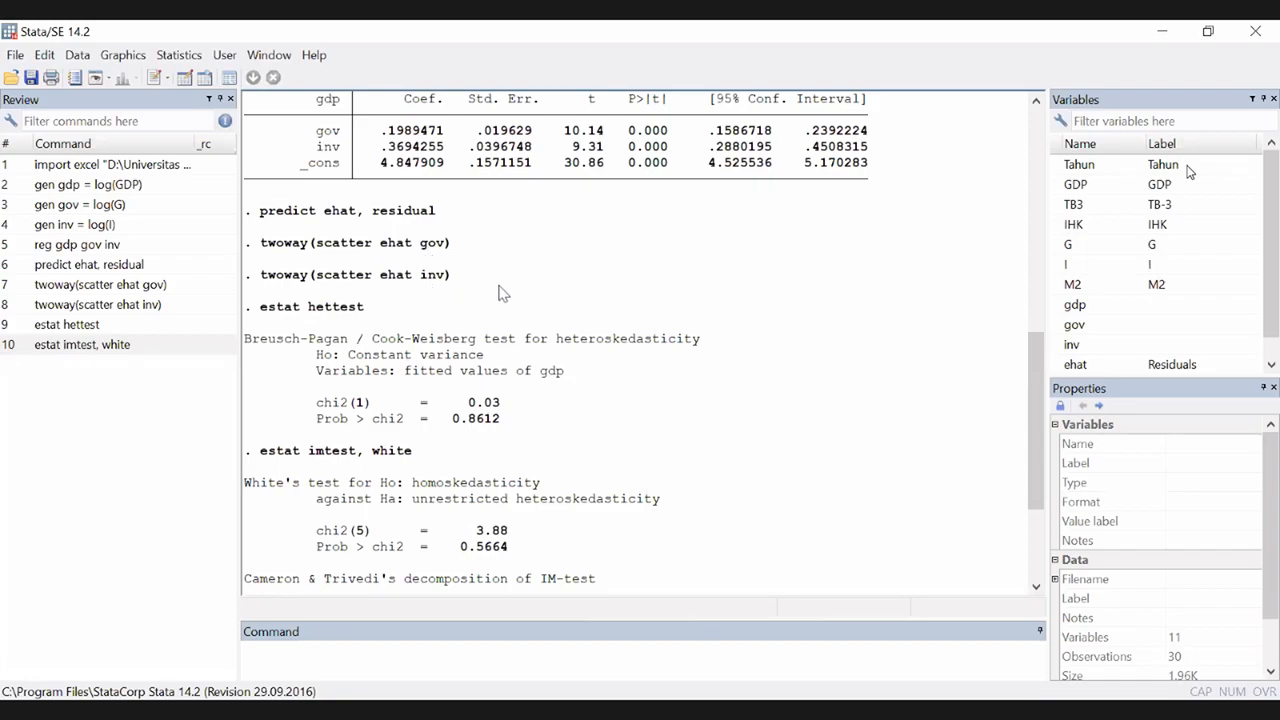
pyautogui.scroll(-3, 426, 350)
pyautogui.scroll(-1, 418, 381)
pyautogui.scroll(1, 416, 300)
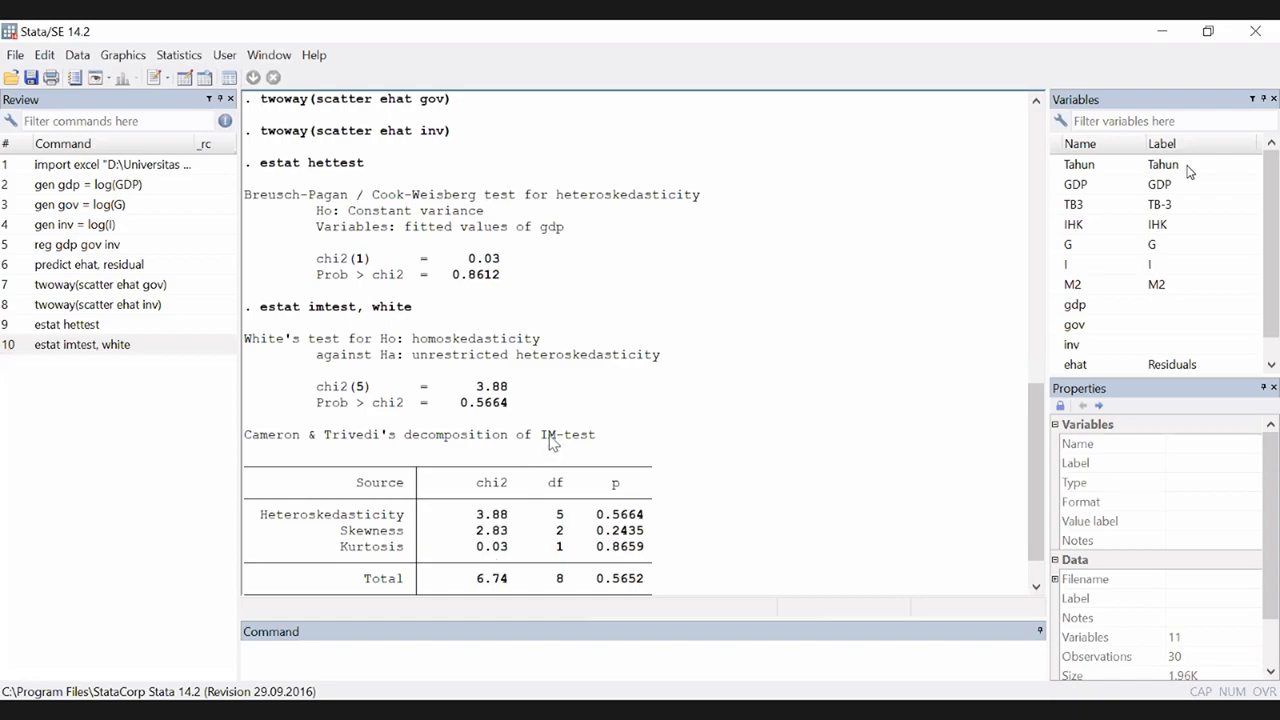
pyautogui.click(399, 665)
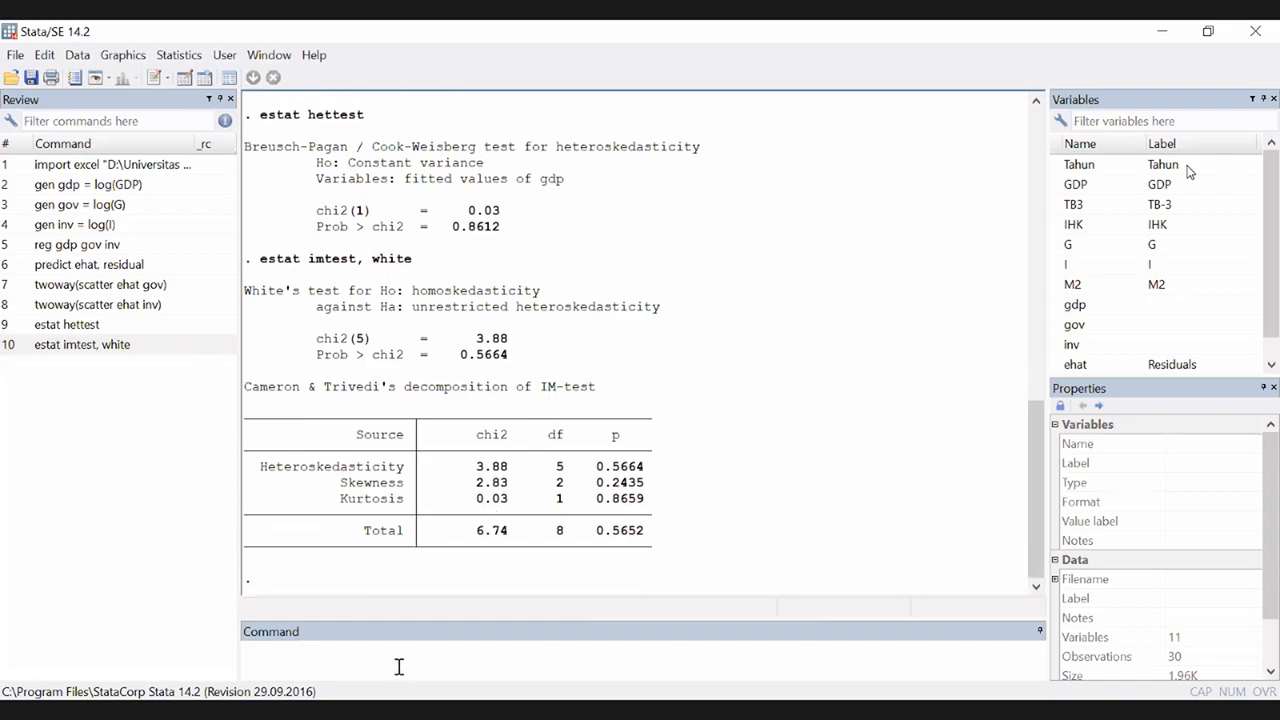
pyautogui.scroll(1, 409, 536)
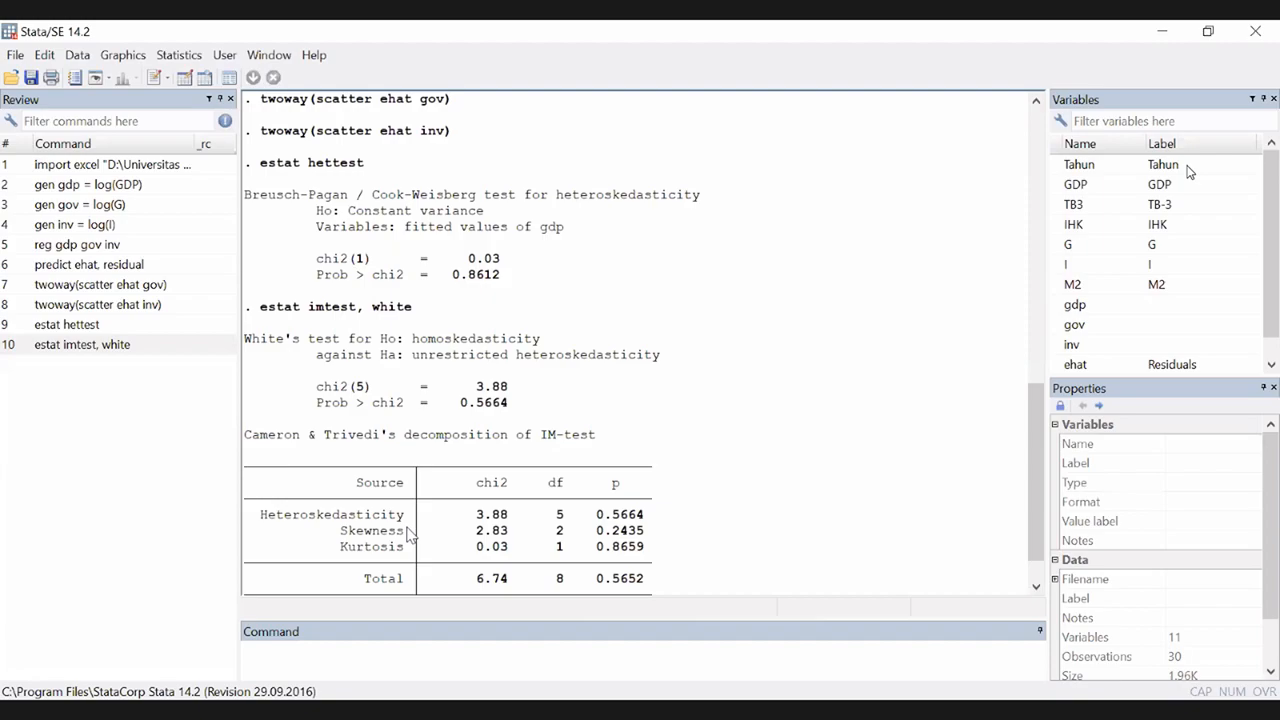
pyautogui.scroll(1, 410, 535)
pyautogui.scroll(-2, 409, 530)
pyautogui.scroll(2, 408, 495)
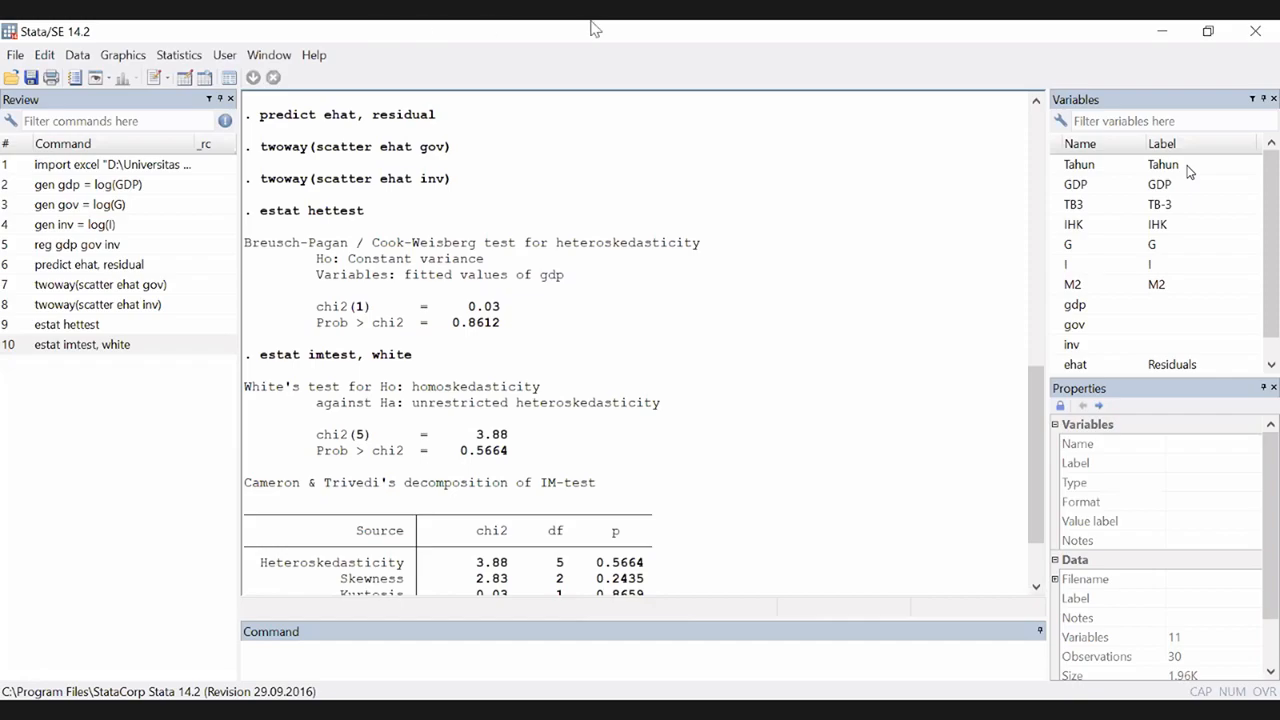
pyautogui.click(675, 248)
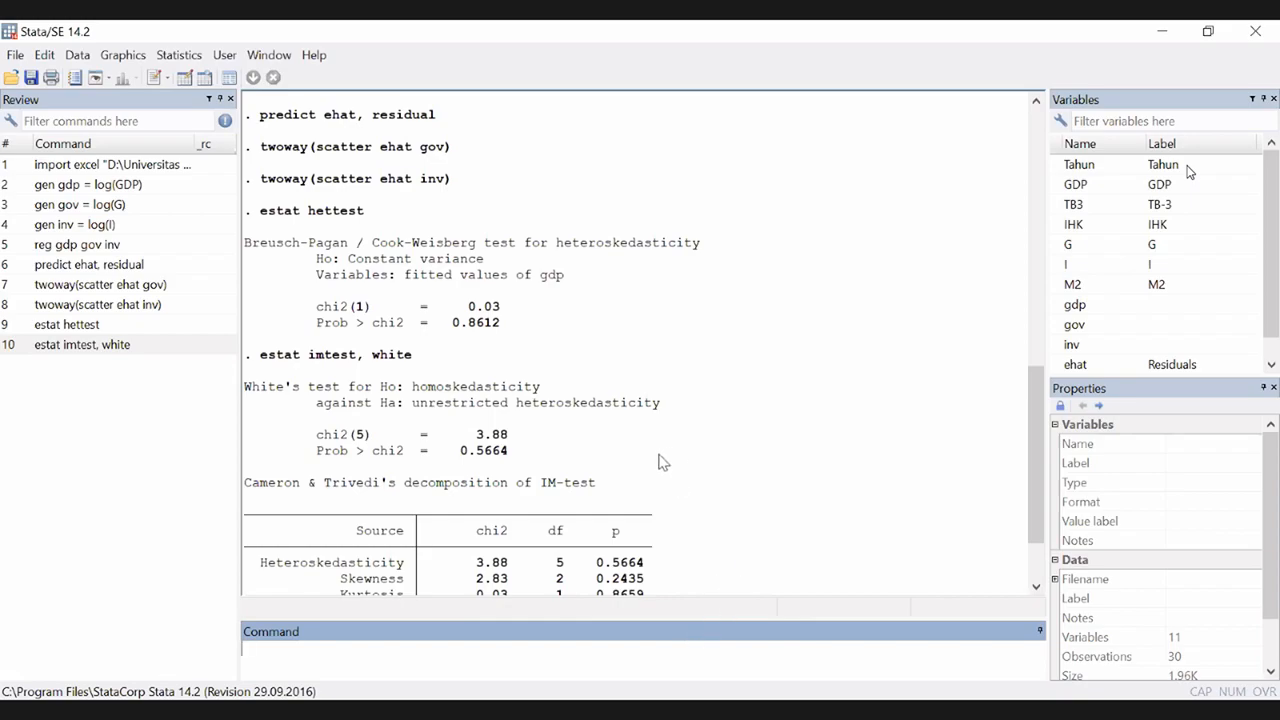
pyautogui.scroll(-2, 670, 453)
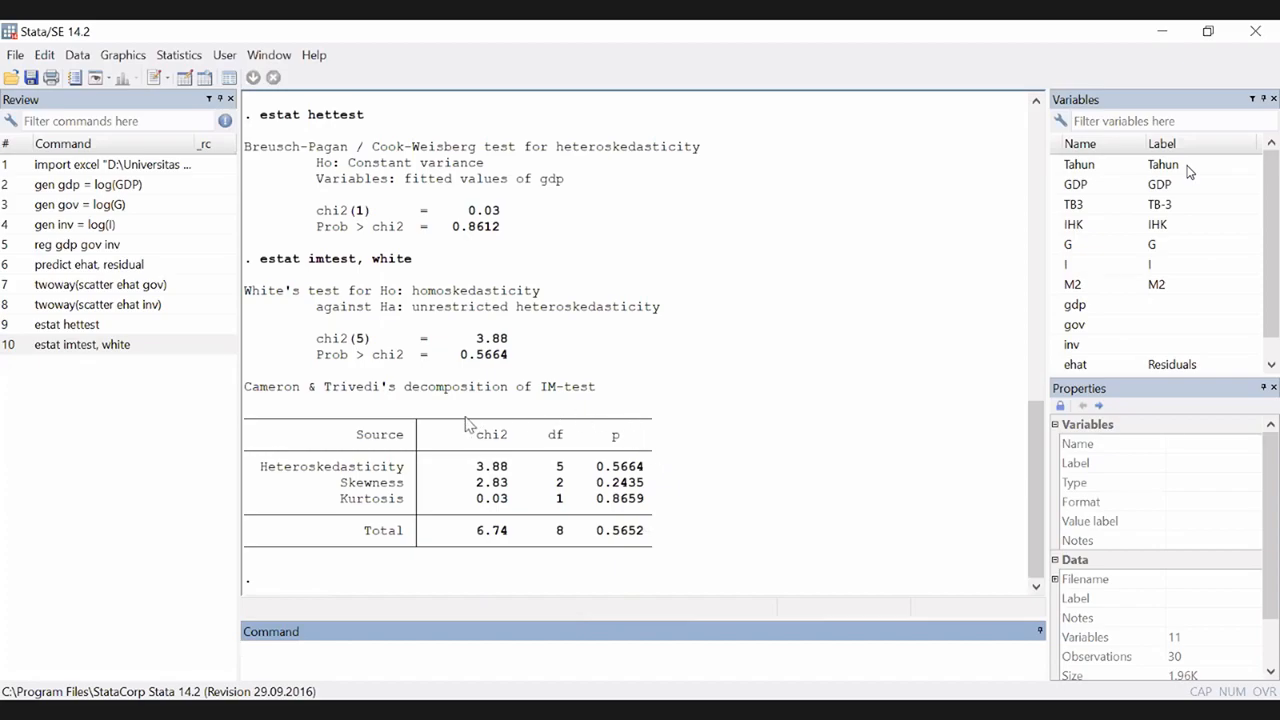
pyautogui.scroll(1, 466, 426)
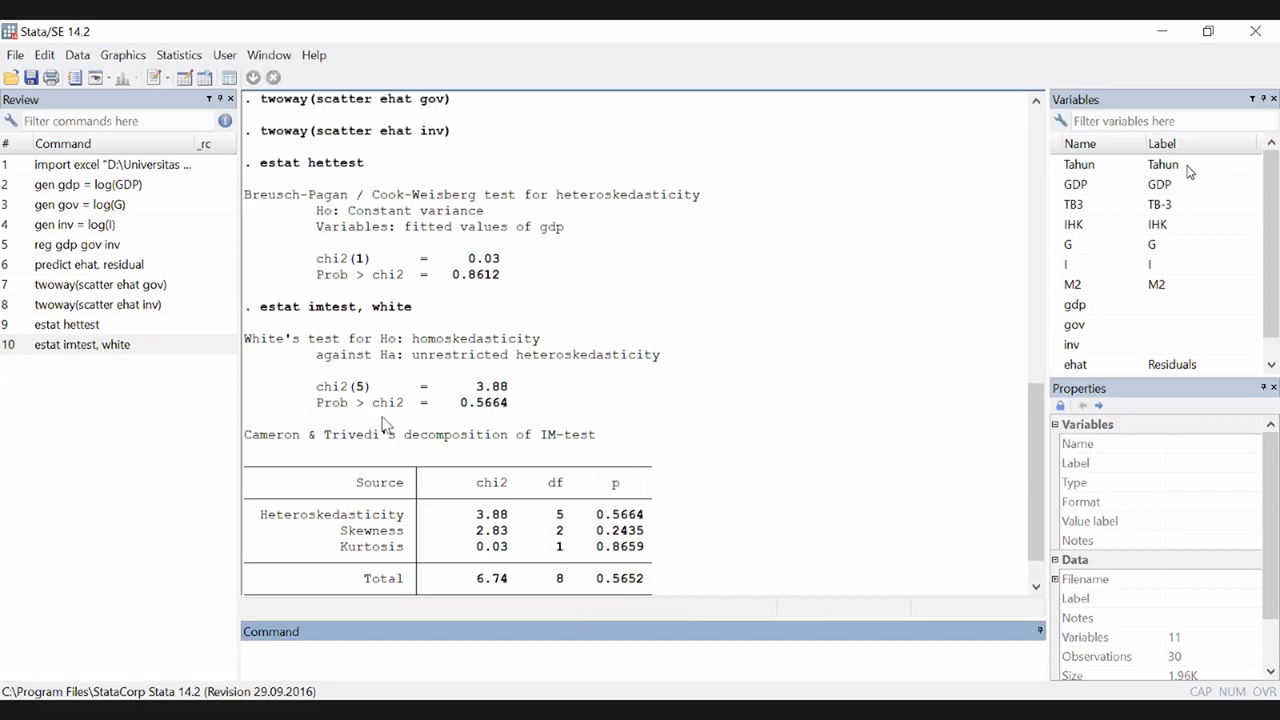
# Rerun twoway(scatter ehat inv) from the command history to view the residual plot again, and close the graph
pyautogui.doubleClick(129, 308)
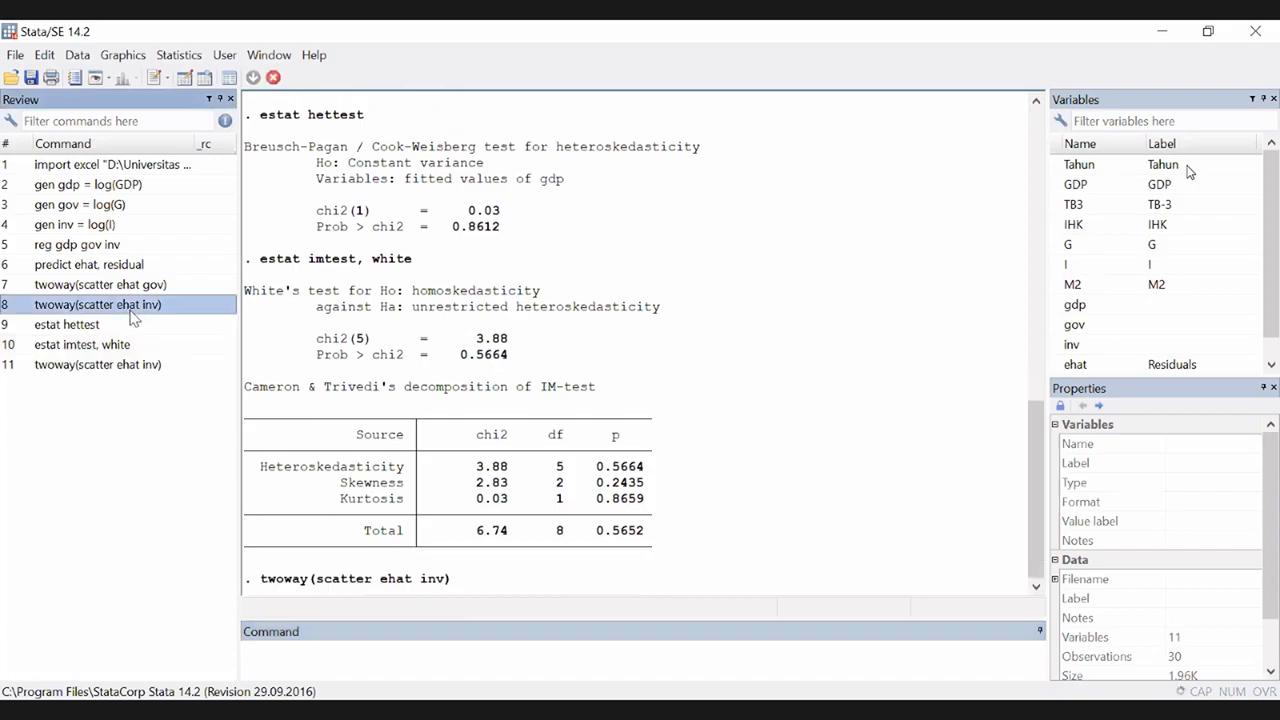
pyautogui.click(835, 289)
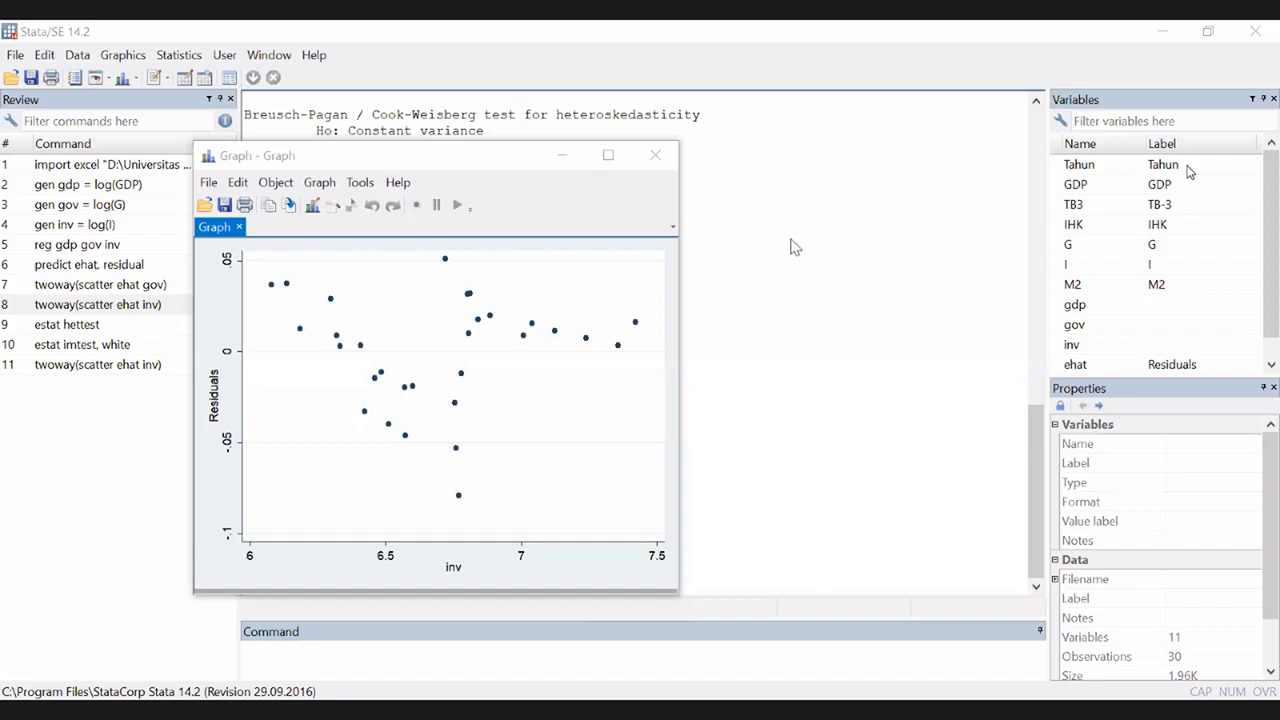
pyautogui.click(655, 157)
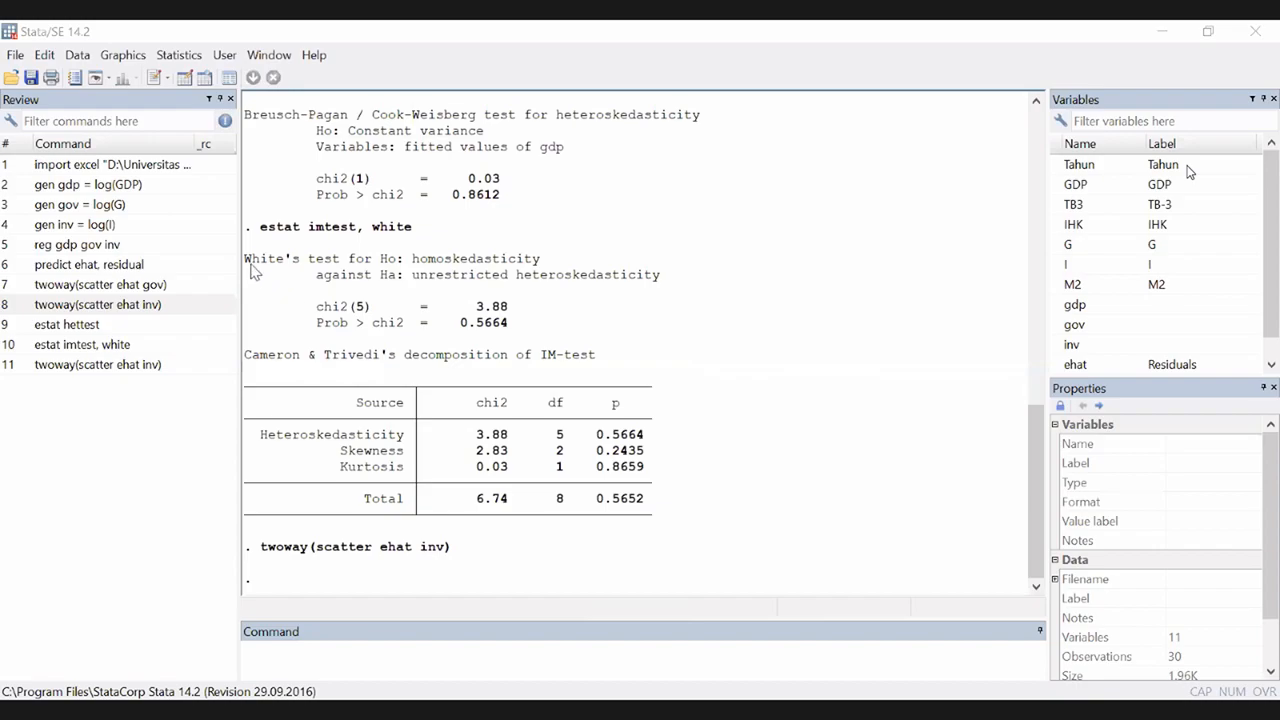
# Highlight the heading of White's test and review it against the Breusch-Pagan output
pyautogui.moveTo(250, 264); pyautogui.dragTo(398, 272)
pyautogui.scroll(2, 392, 275)
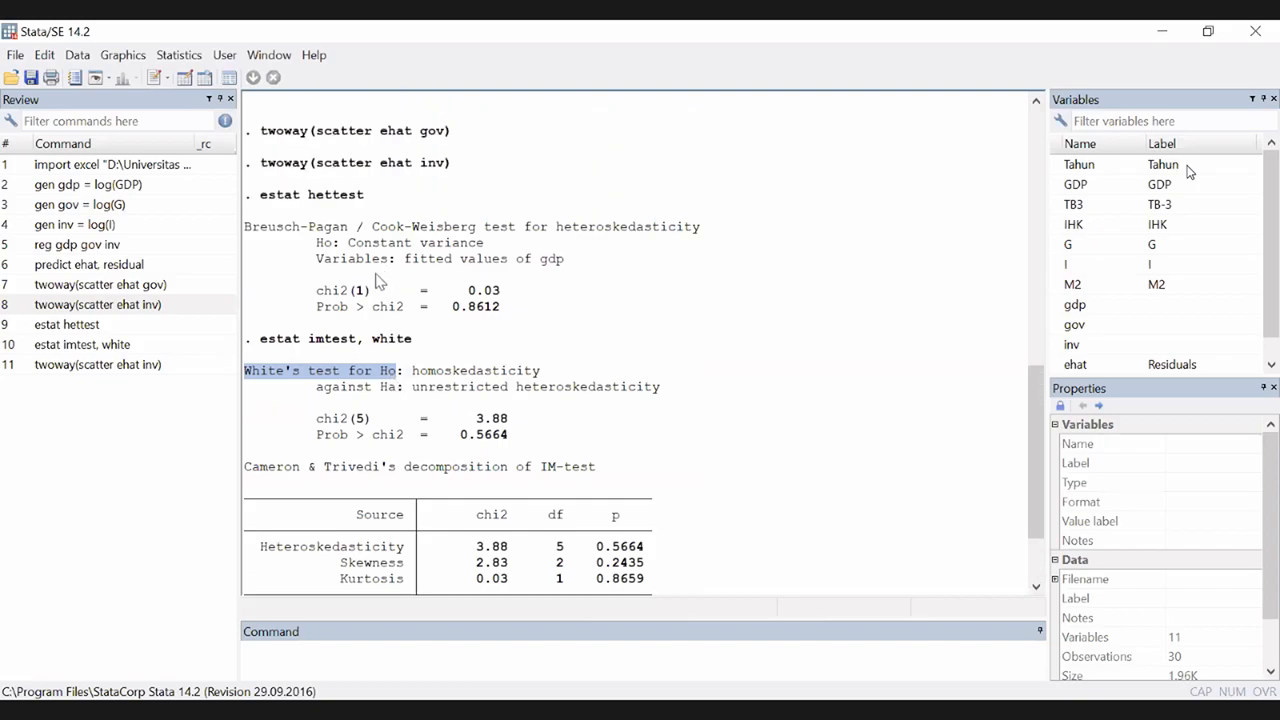
pyautogui.scroll(1, 378, 282)
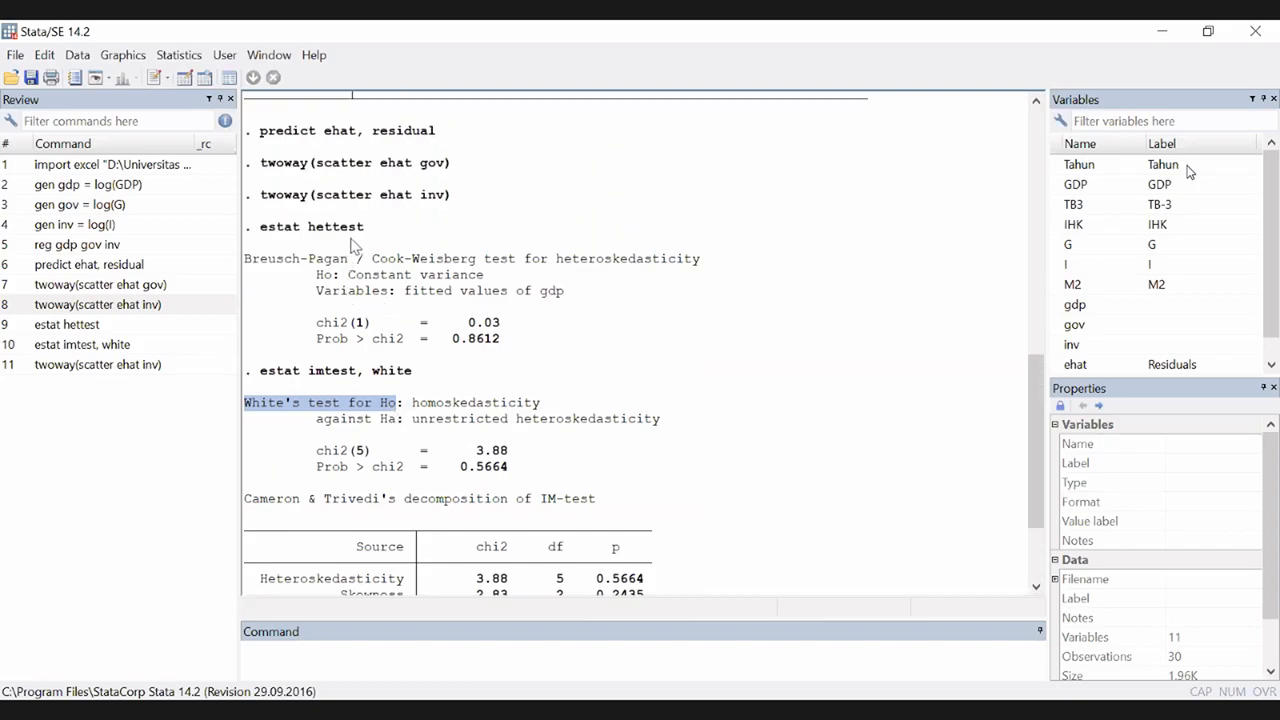
pyautogui.click(350, 252)
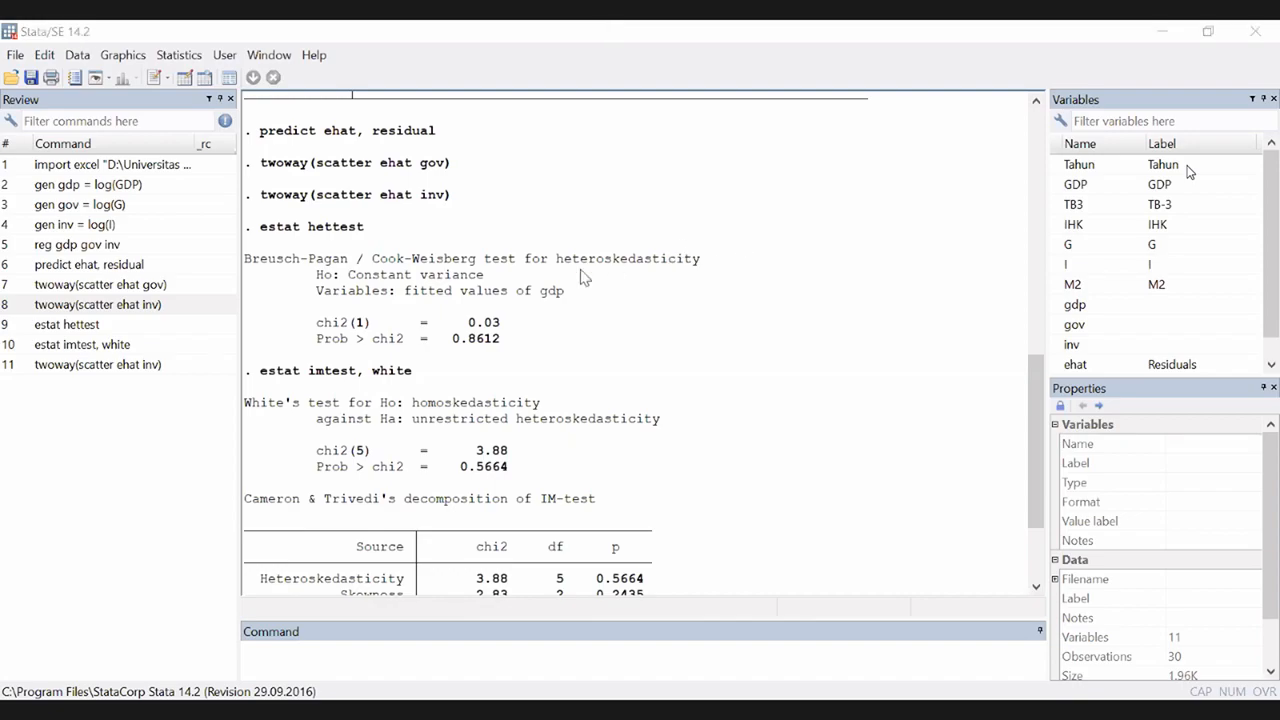
pyautogui.scroll(-3, 555, 316)
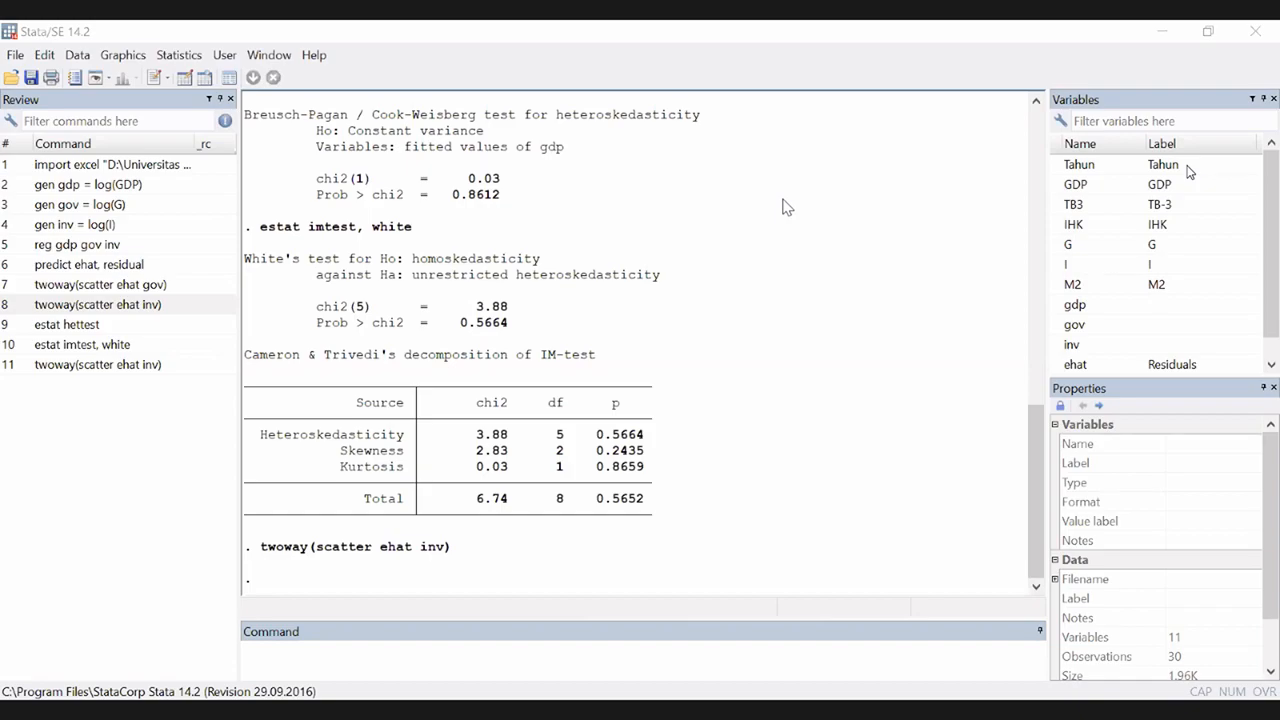
# Declare the dataset as time series with Tahun as the time variable using tsset Tahun
pyautogui.click(669, 644)
pyautogui.write('tsse')
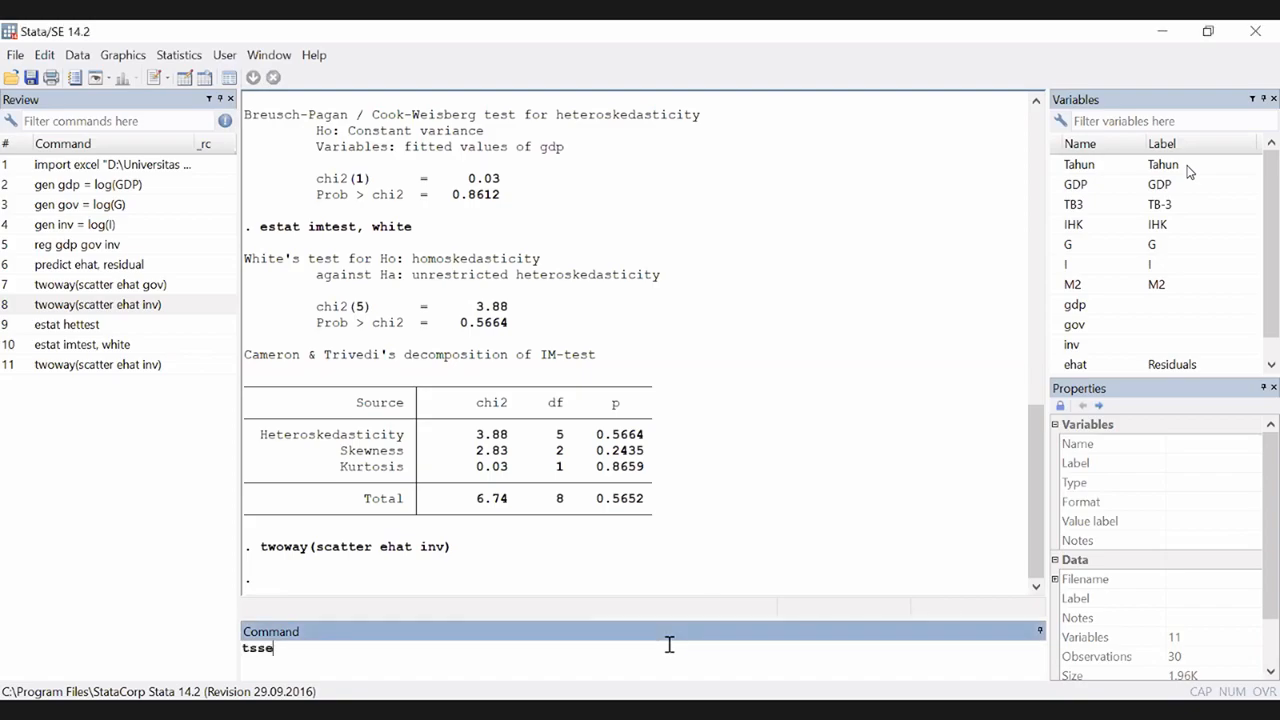
pyautogui.write('t Tahun')
pyautogui.press('Return')
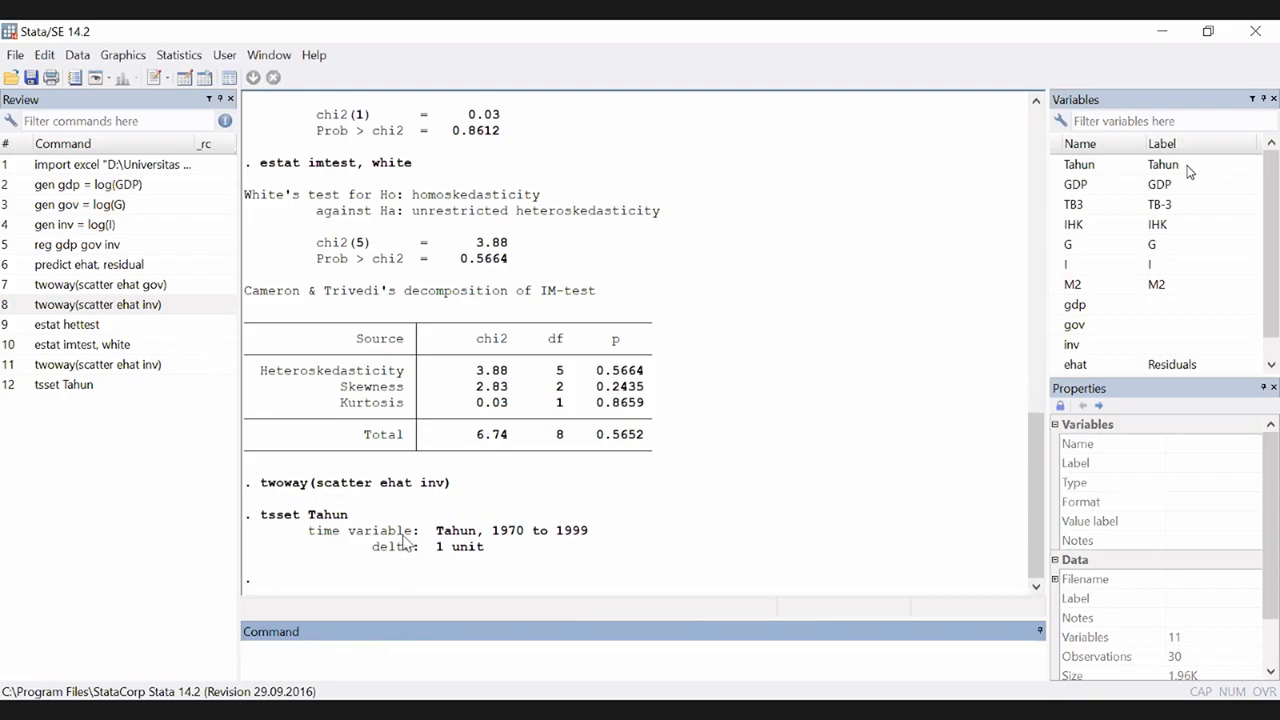
# Run the Durbin-Watson autocorrelation test with estat dwatson and review the output together with the tsset Tahun command
pyautogui.write('estat dwatson')
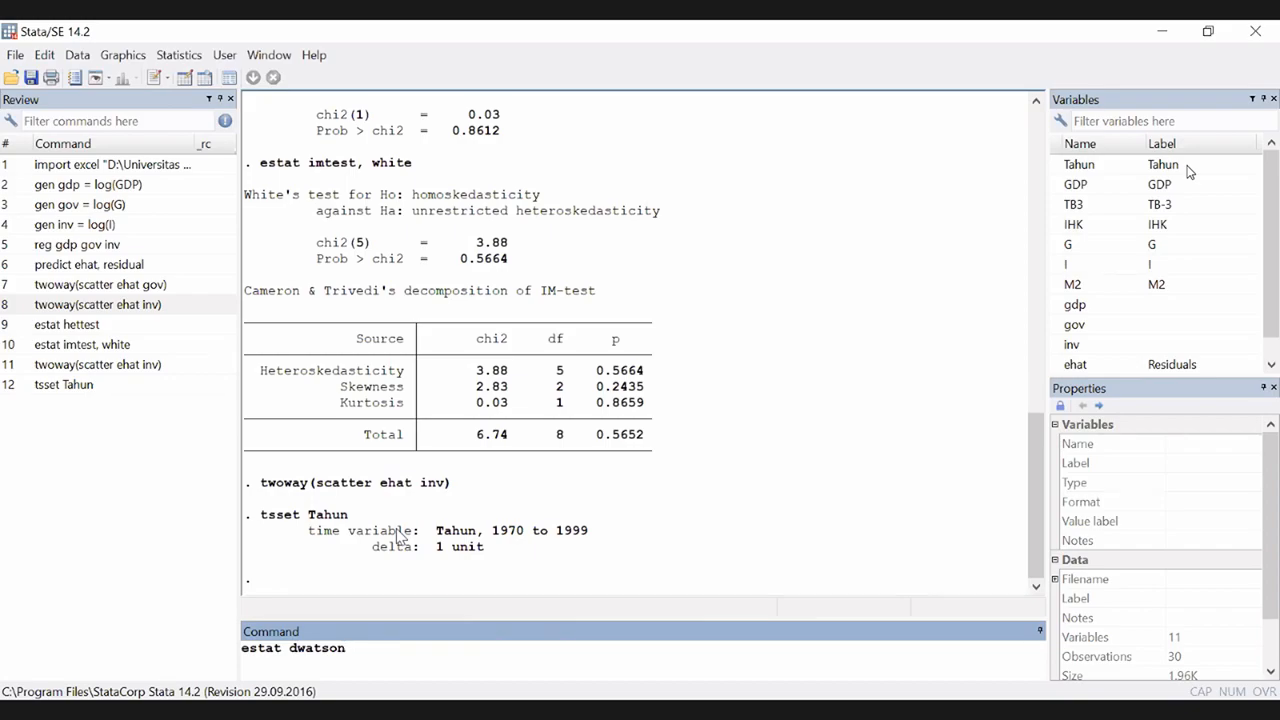
pyautogui.press('Return')
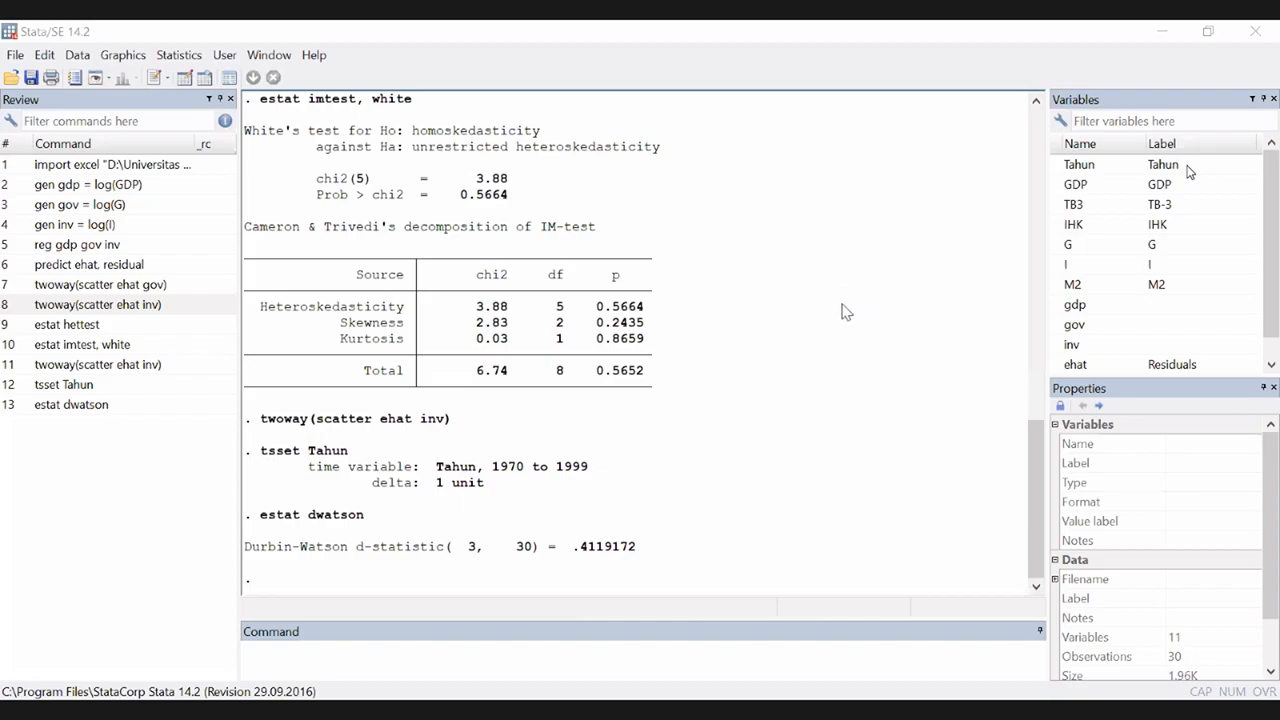
pyautogui.scroll(7, 842, 312)
pyautogui.scroll(-7, 842, 312)
pyautogui.click(488, 524)
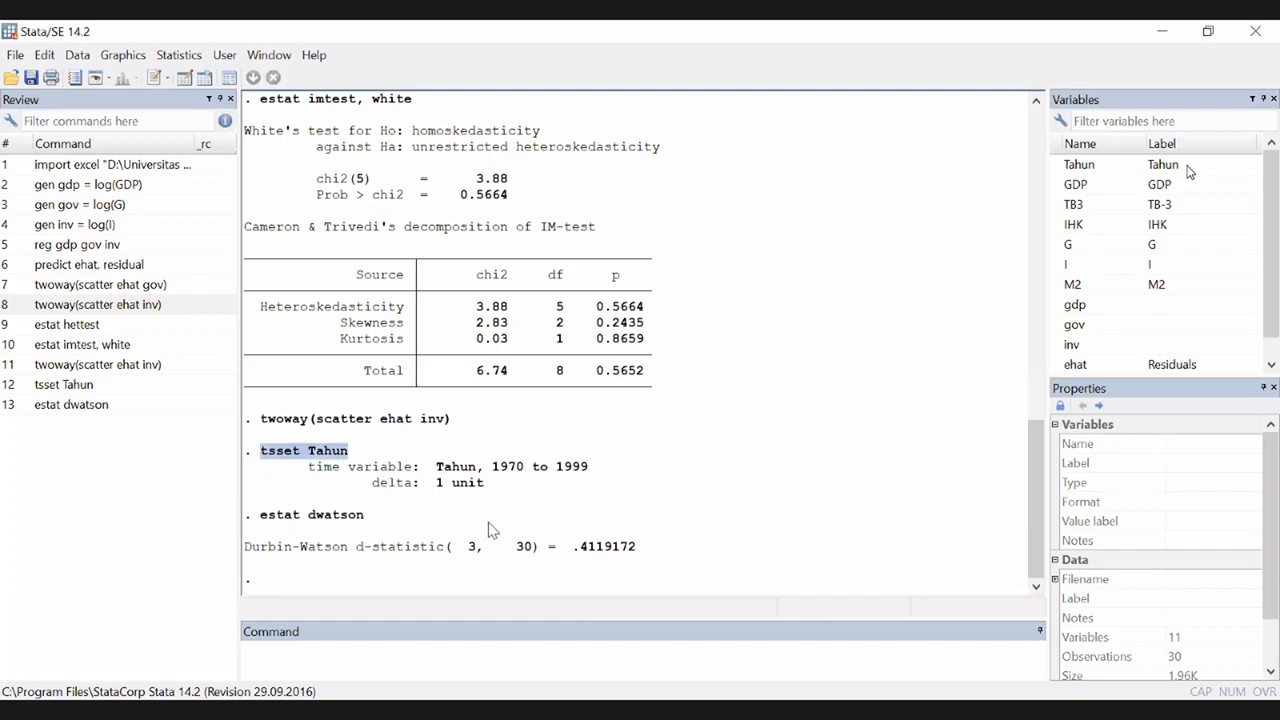
# Browse the dataset to inspect the Tahun column, and return to the results
pyautogui.click(618, 30)
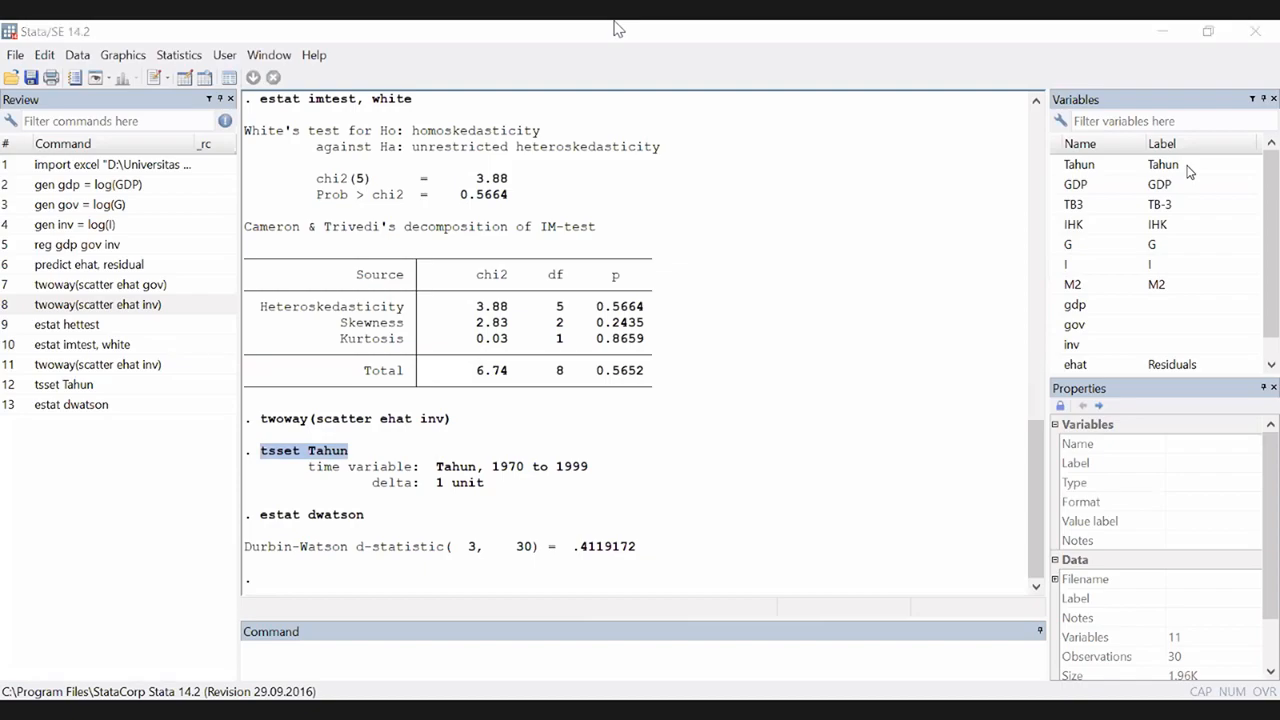
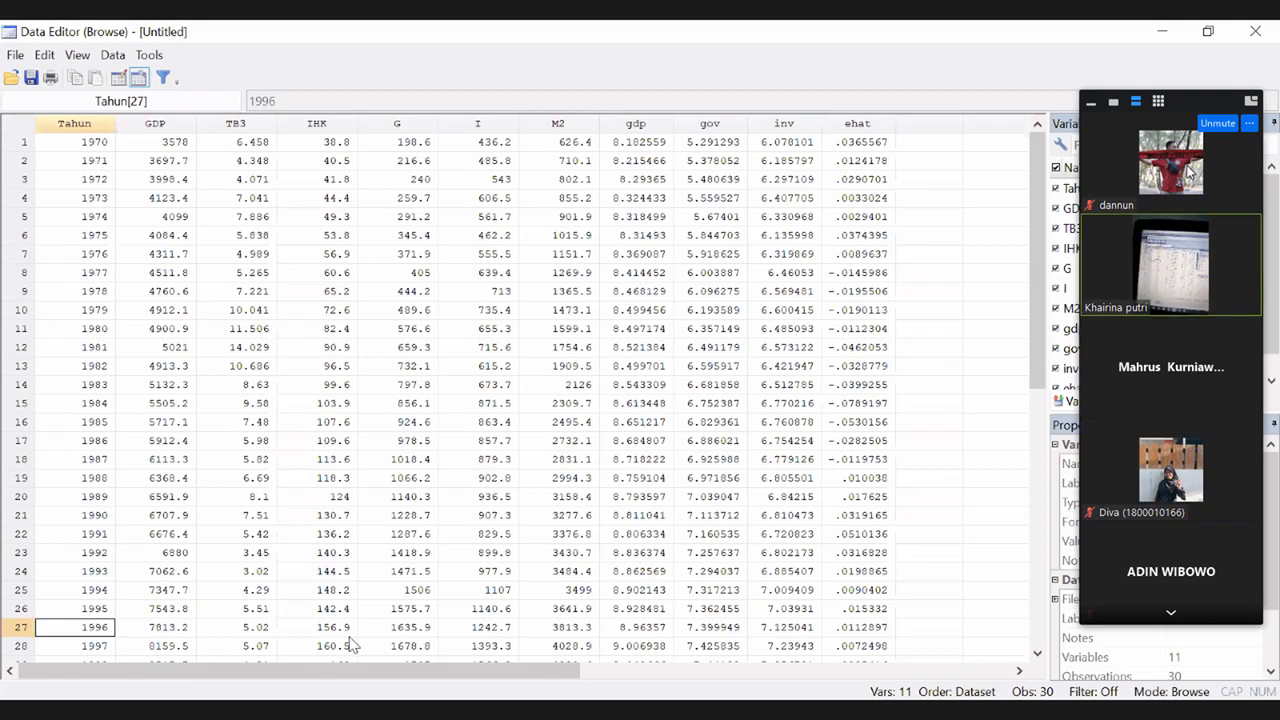
pyautogui.click(1255, 31)
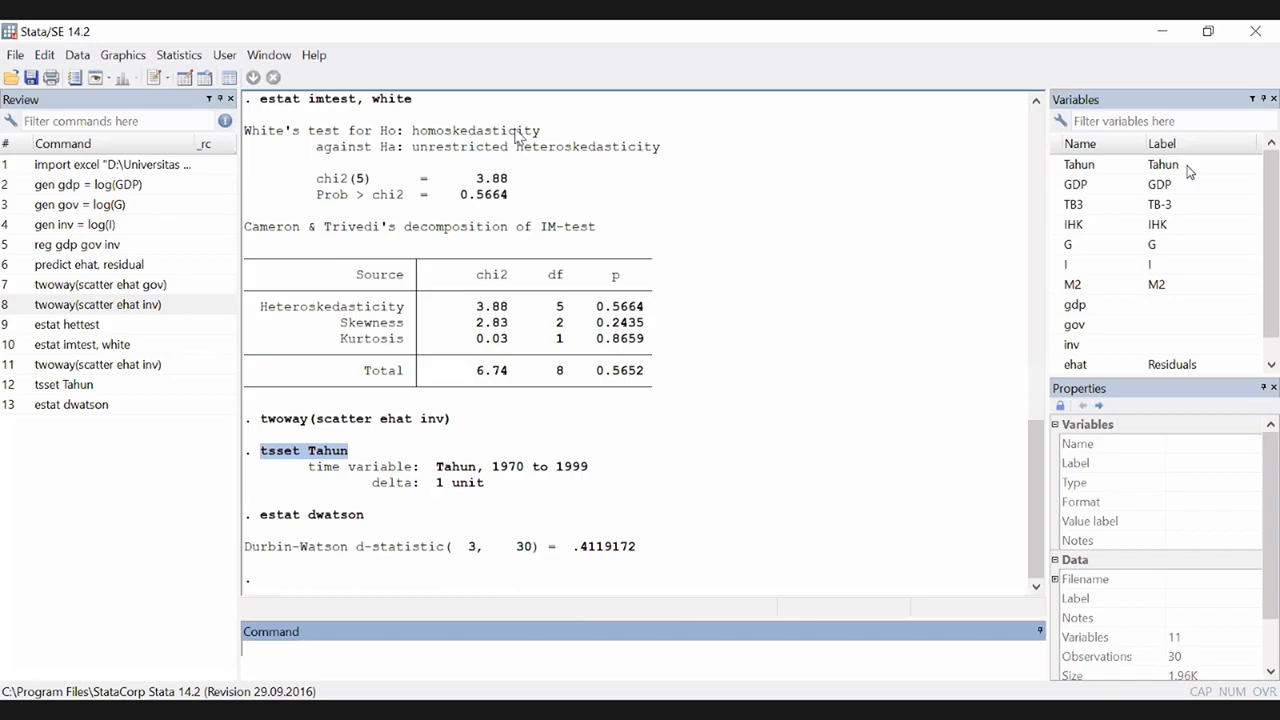
pyautogui.click(740, 392)
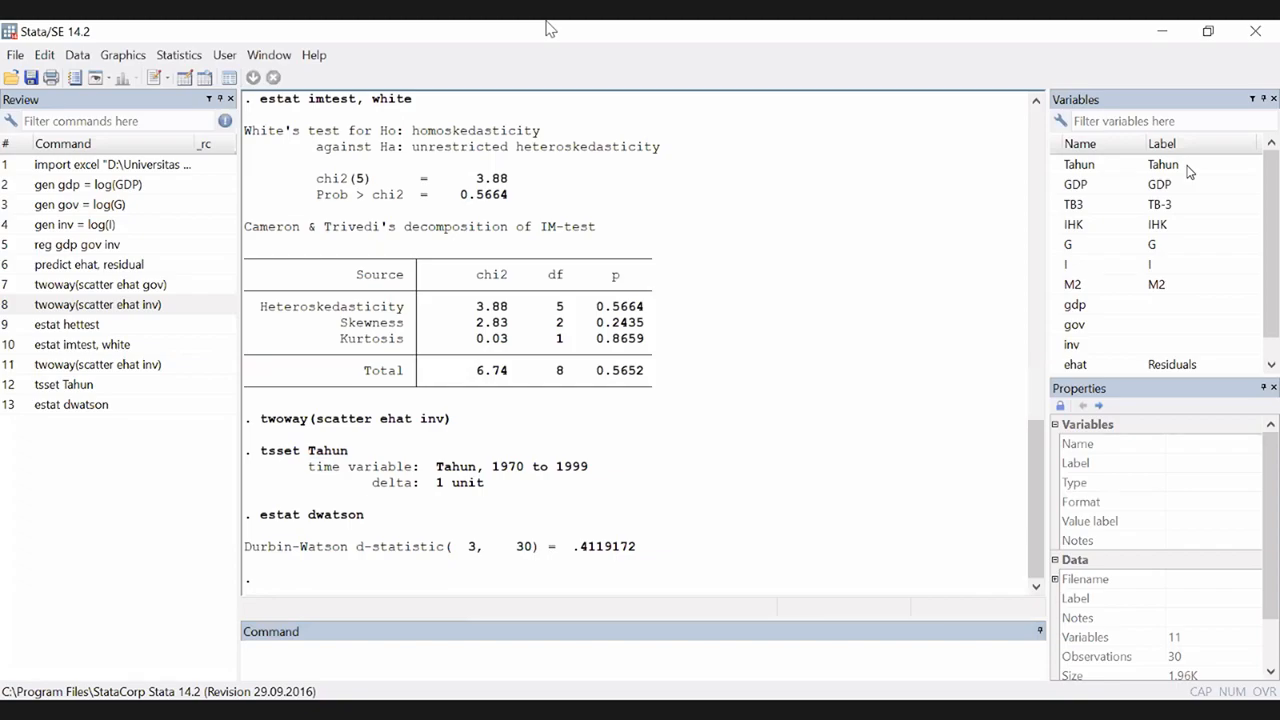
# Display the correlation matrix and summary statistics of the model variables with corr gdp gov inv, means
pyautogui.click(265, 661)
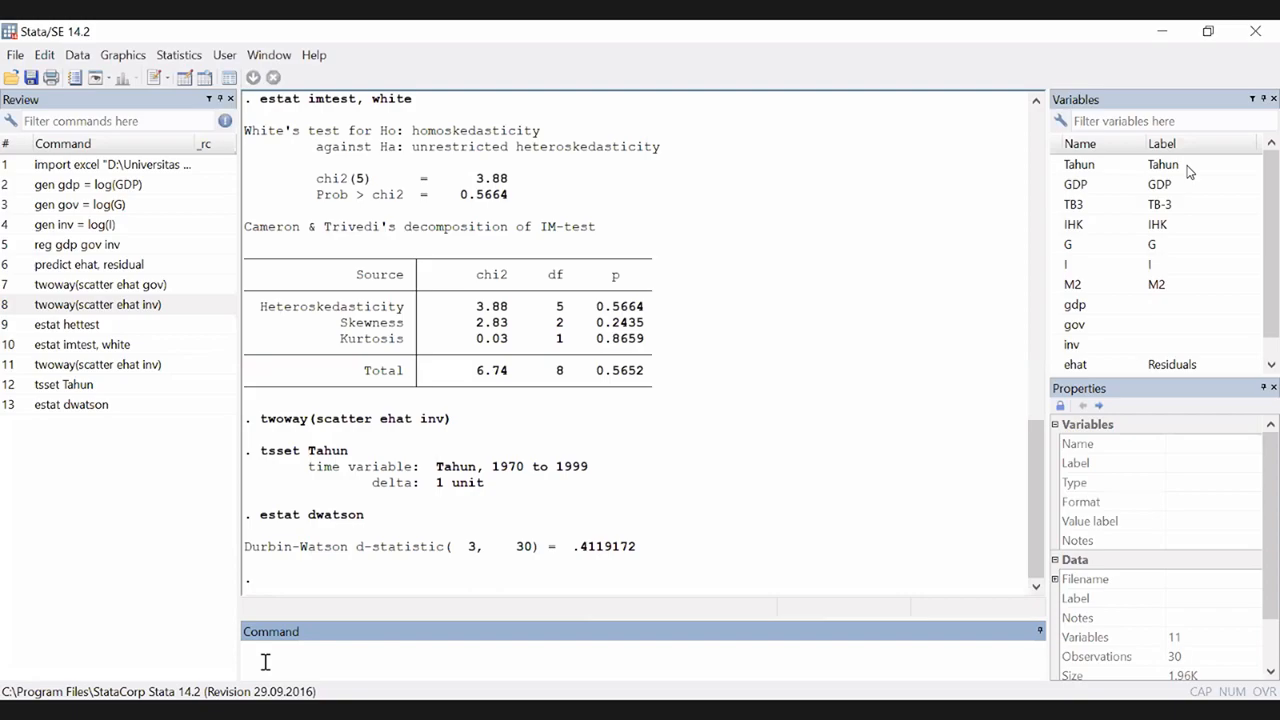
pyautogui.write('corr gdp gov inv, means')
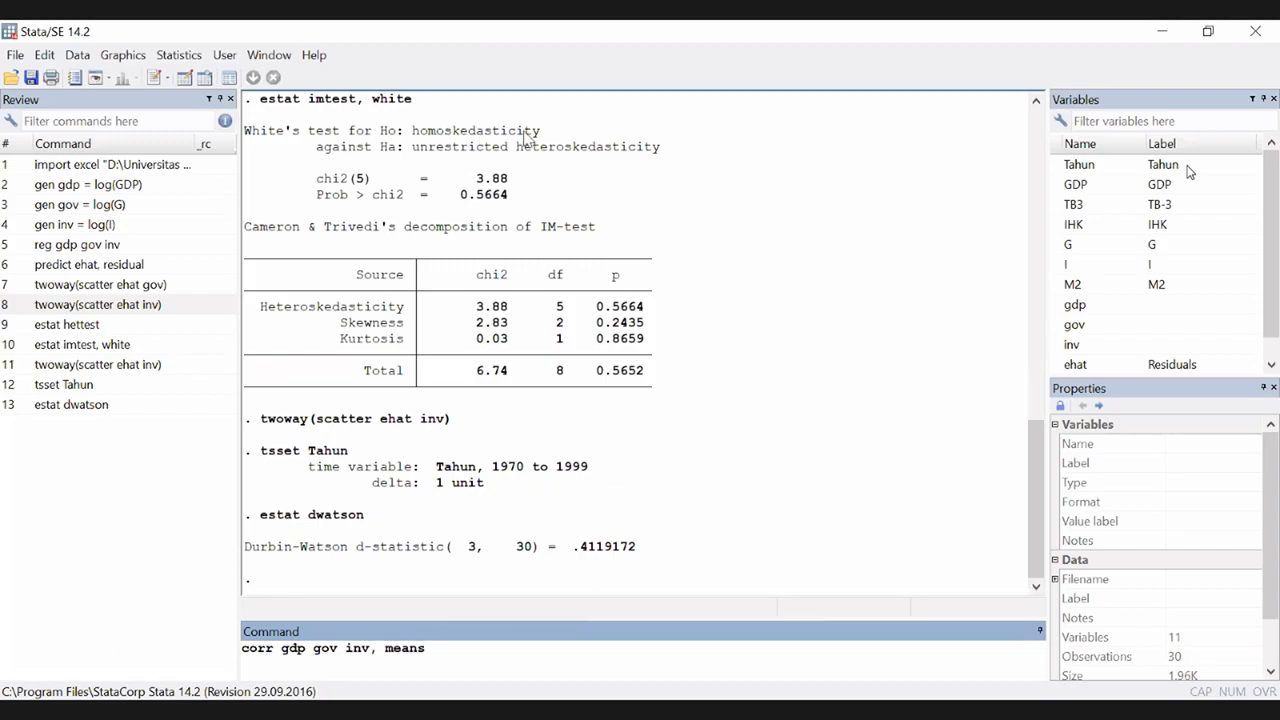
pyautogui.hotkey('alt', 'Tab')
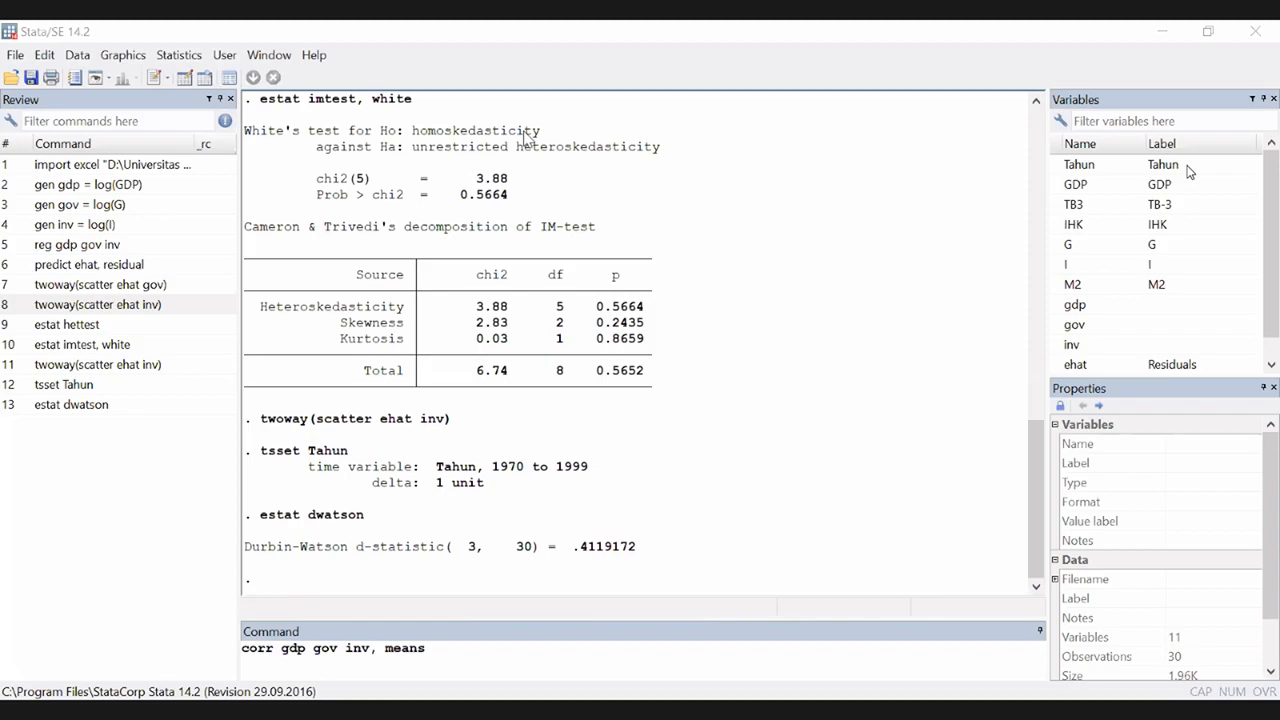
pyautogui.click(621, 647)
pyautogui.click(561, 663)
pyautogui.press('Return')
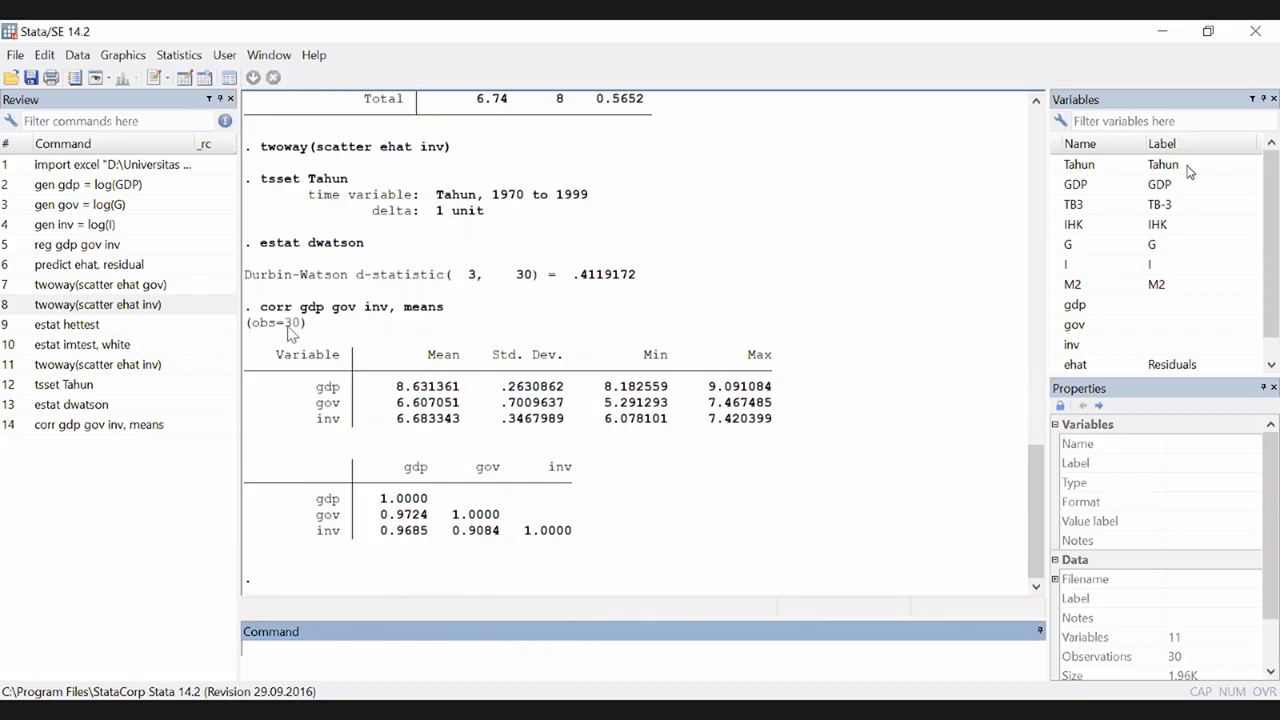
pyautogui.click(311, 528)
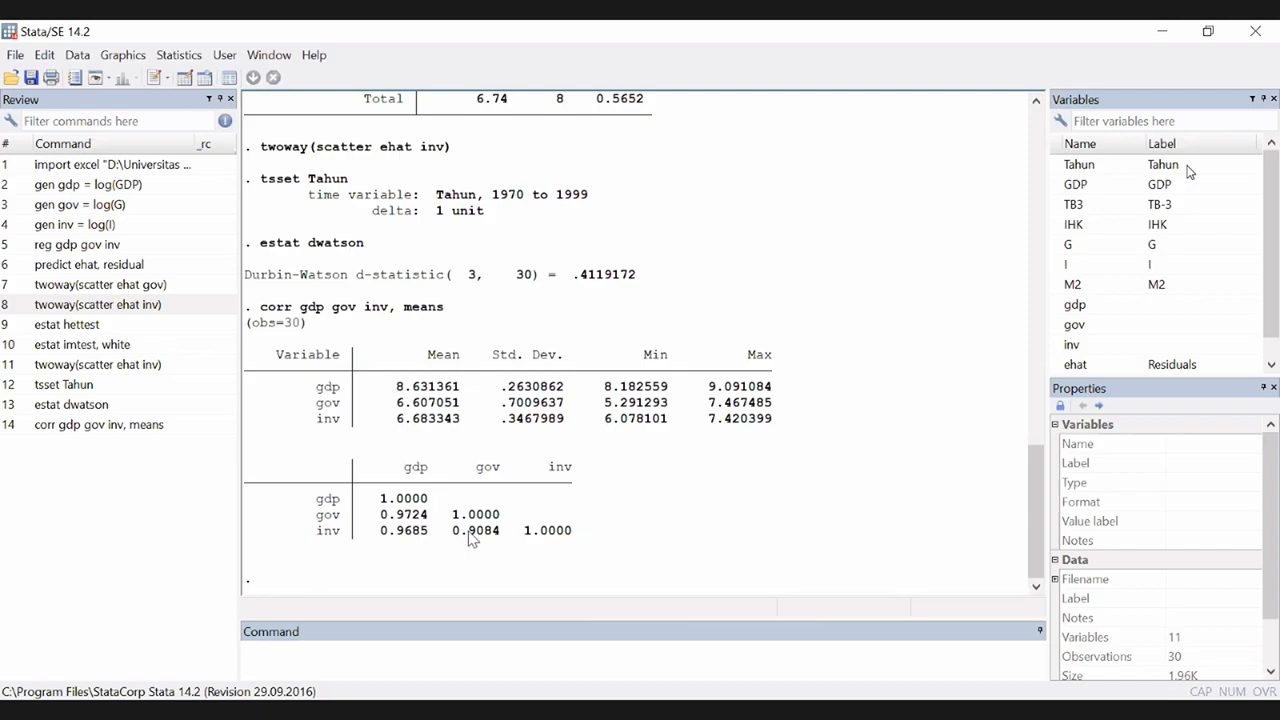
pyautogui.press('XF86AudioLowerVolume')
pyautogui.press('XF86AudioLowerVolume')
pyautogui.press('XF86AudioLowerVolume')
pyautogui.press('XF86AudioLowerVolume')
# Compute the variance inflation factors of the regression's explanatory variables with the vif command
pyautogui.click(325, 650)
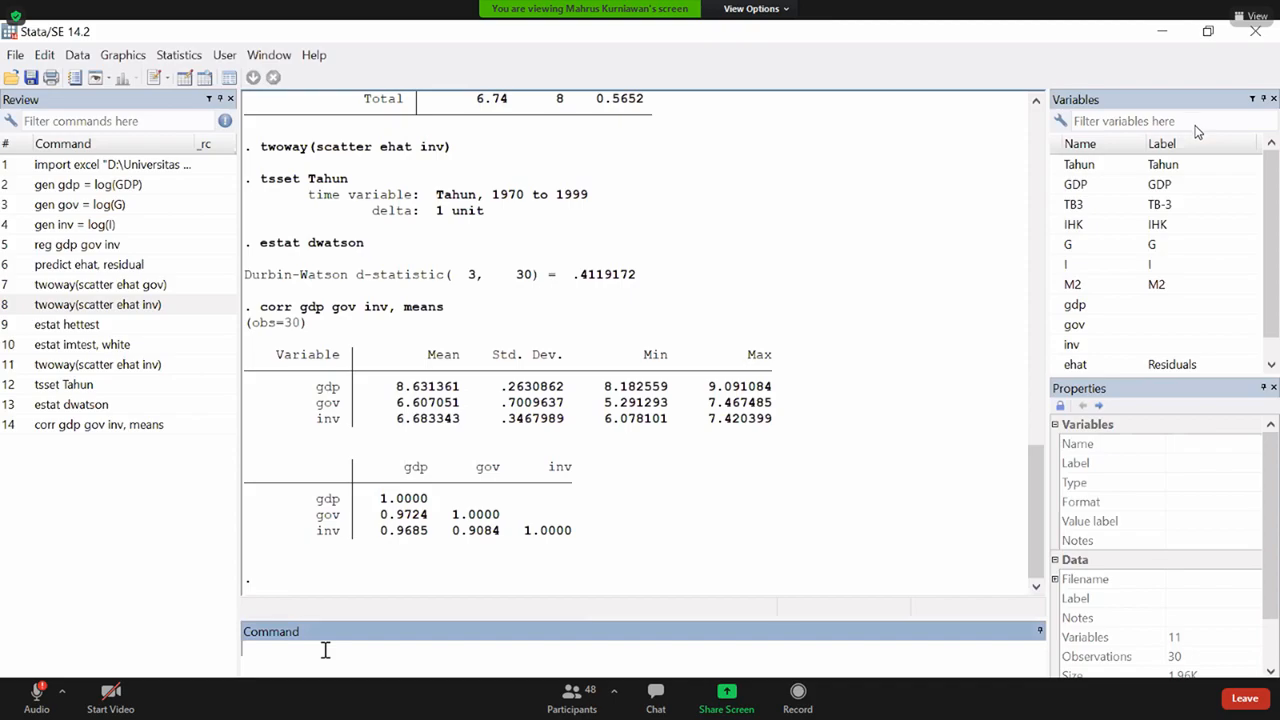
pyautogui.click(612, 178)
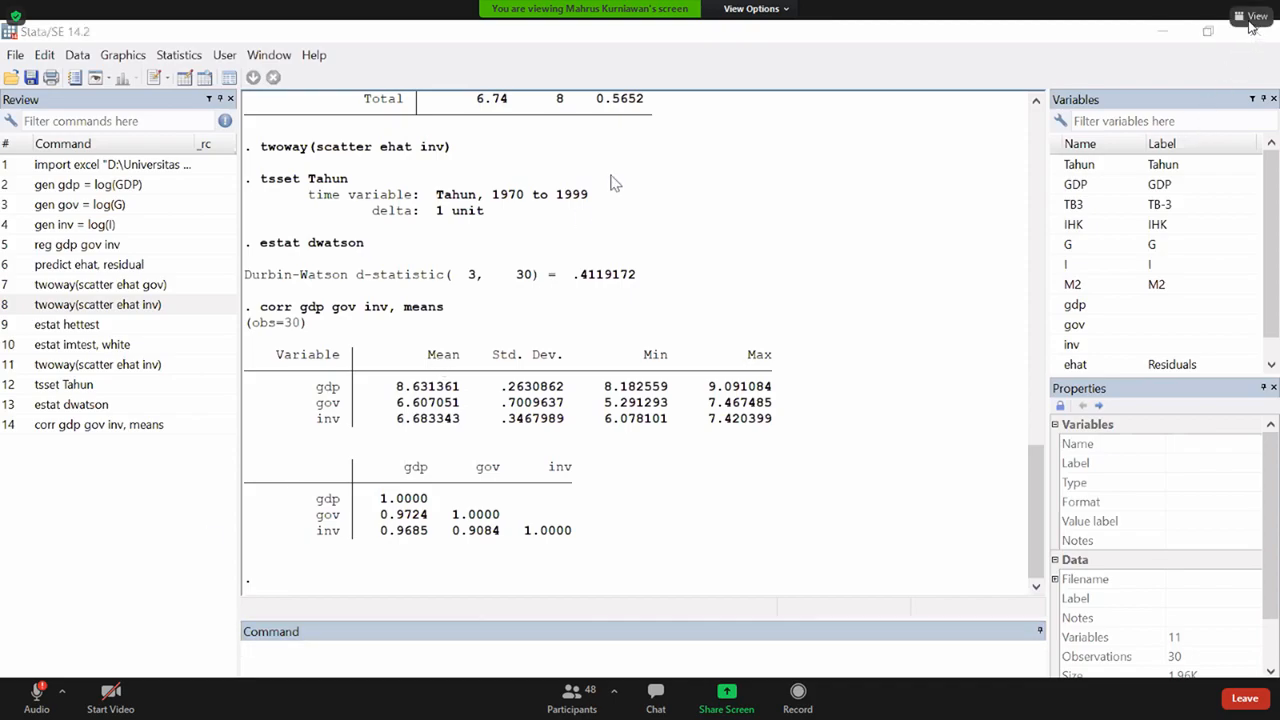
pyautogui.click(537, 512)
pyautogui.write('vif')
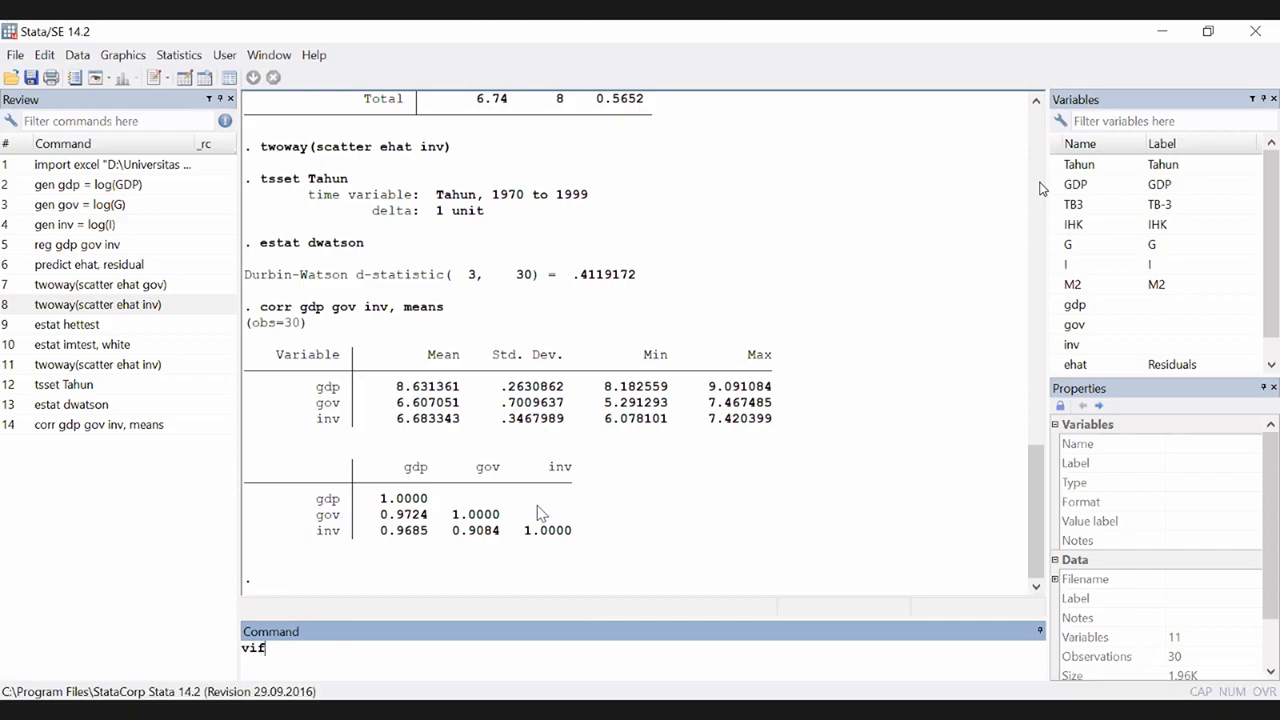
pyautogui.press('Return')
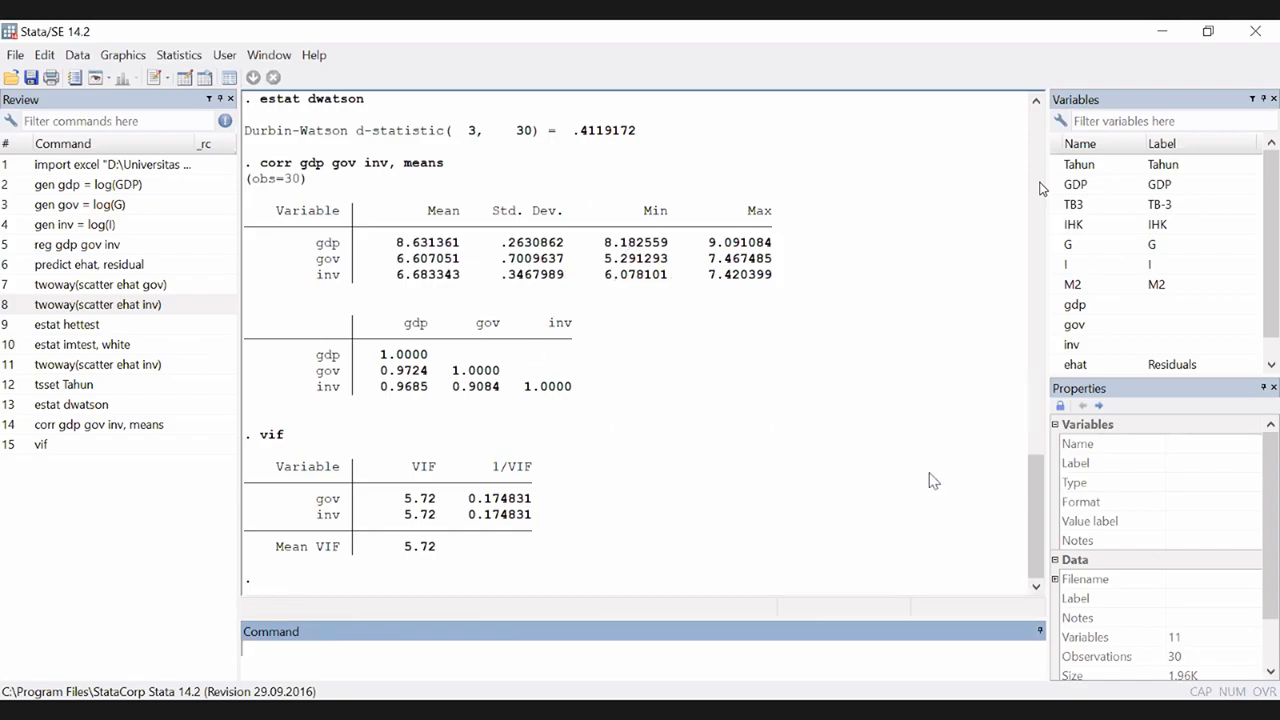
# Examine the VIF and 1/VIF values of gov and inv in the multicollinearity output
pyautogui.hotkey('alt', 'Tab')
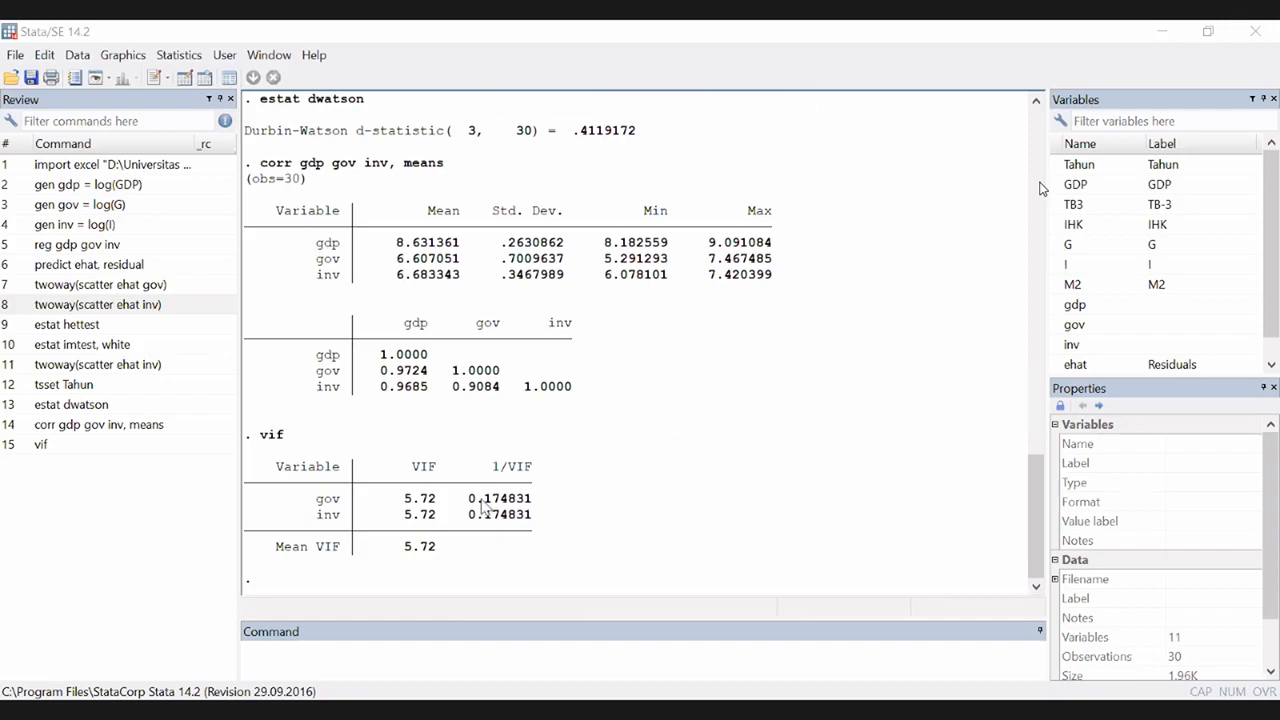
pyautogui.moveTo(516, 499); pyautogui.dragTo(478, 489)
pyautogui.click(566, 534)
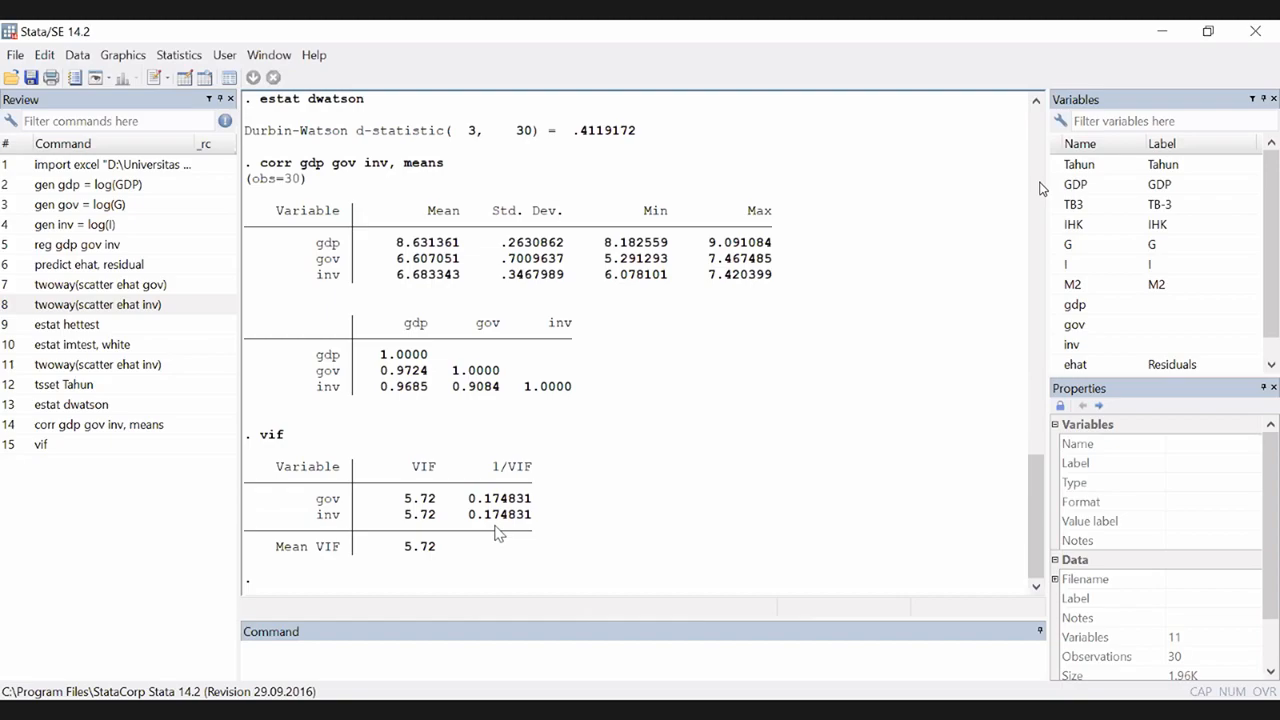
pyautogui.doubleClick(426, 504)
pyautogui.doubleClick(409, 514)
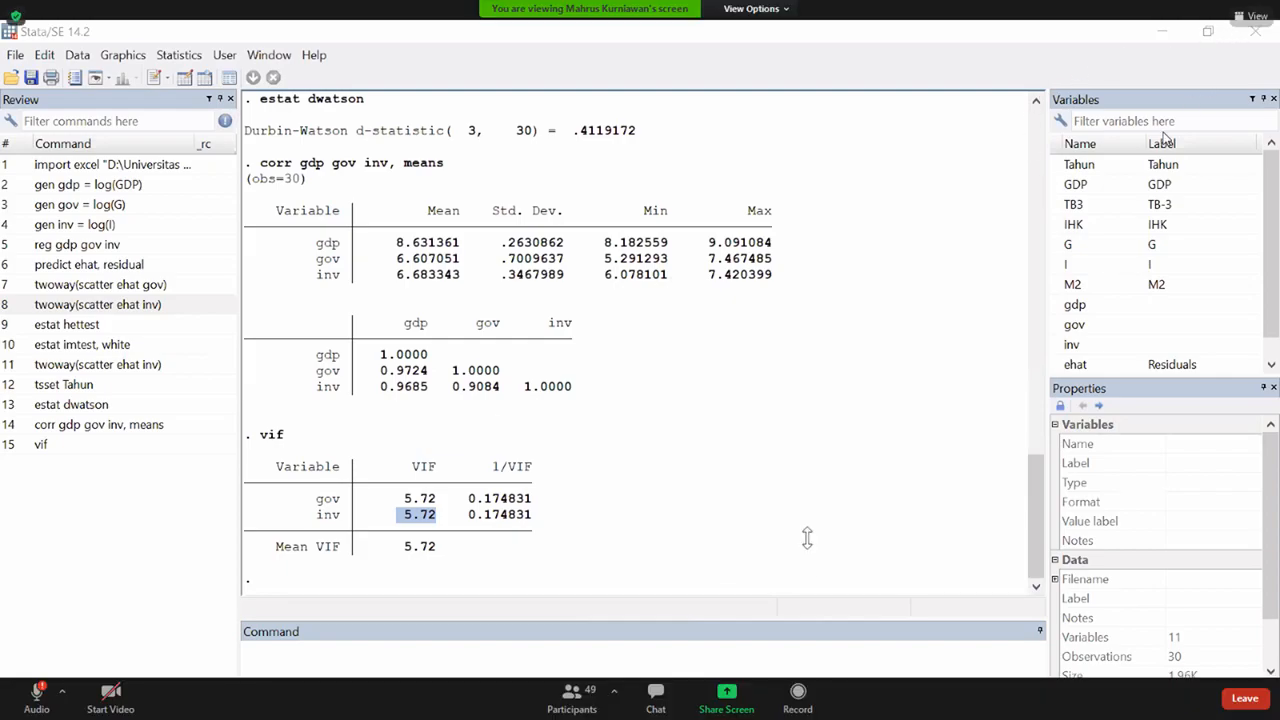
pyautogui.click(1240, 18)
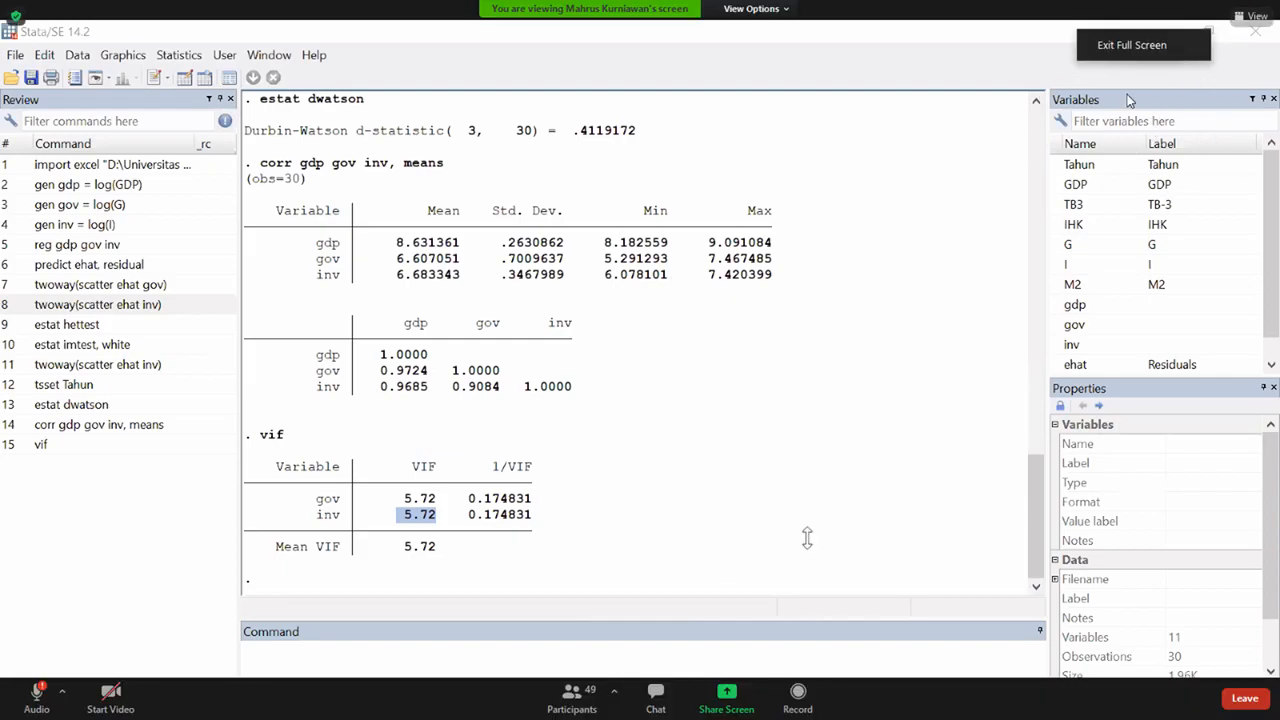
pyautogui.click(1144, 44)
pyautogui.click(1253, 533)
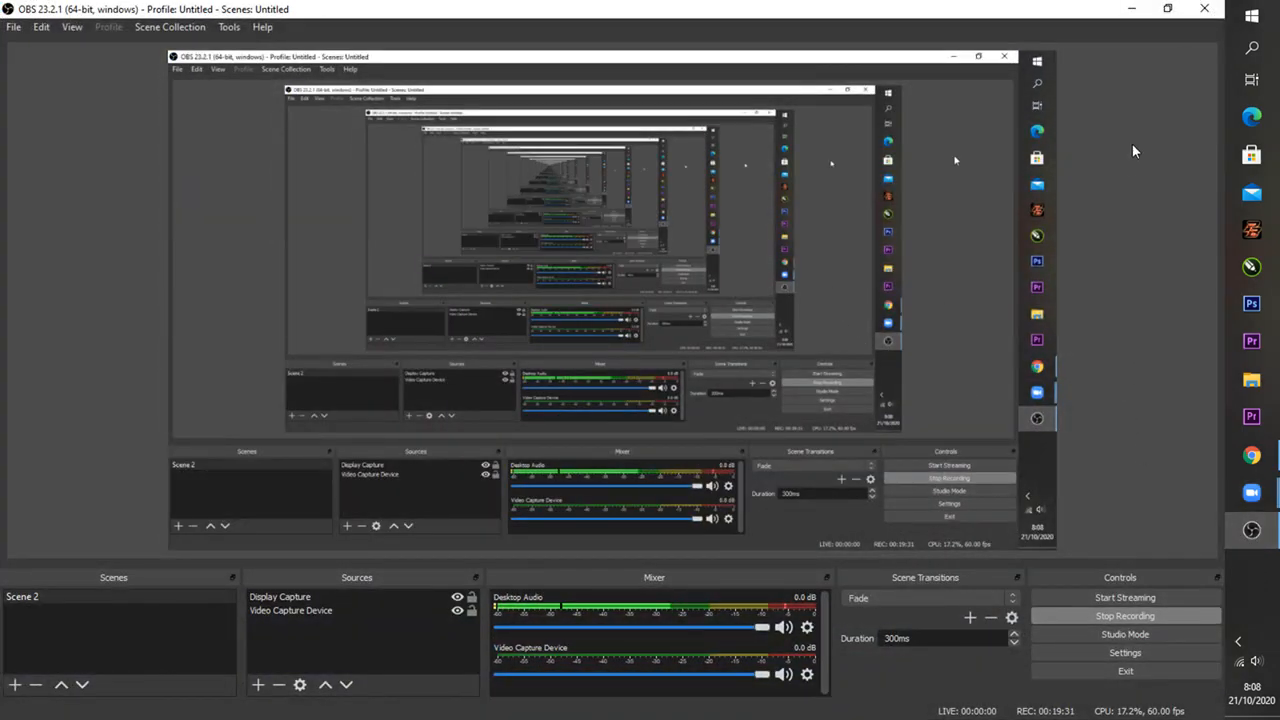
pyautogui.click(1133, 11)
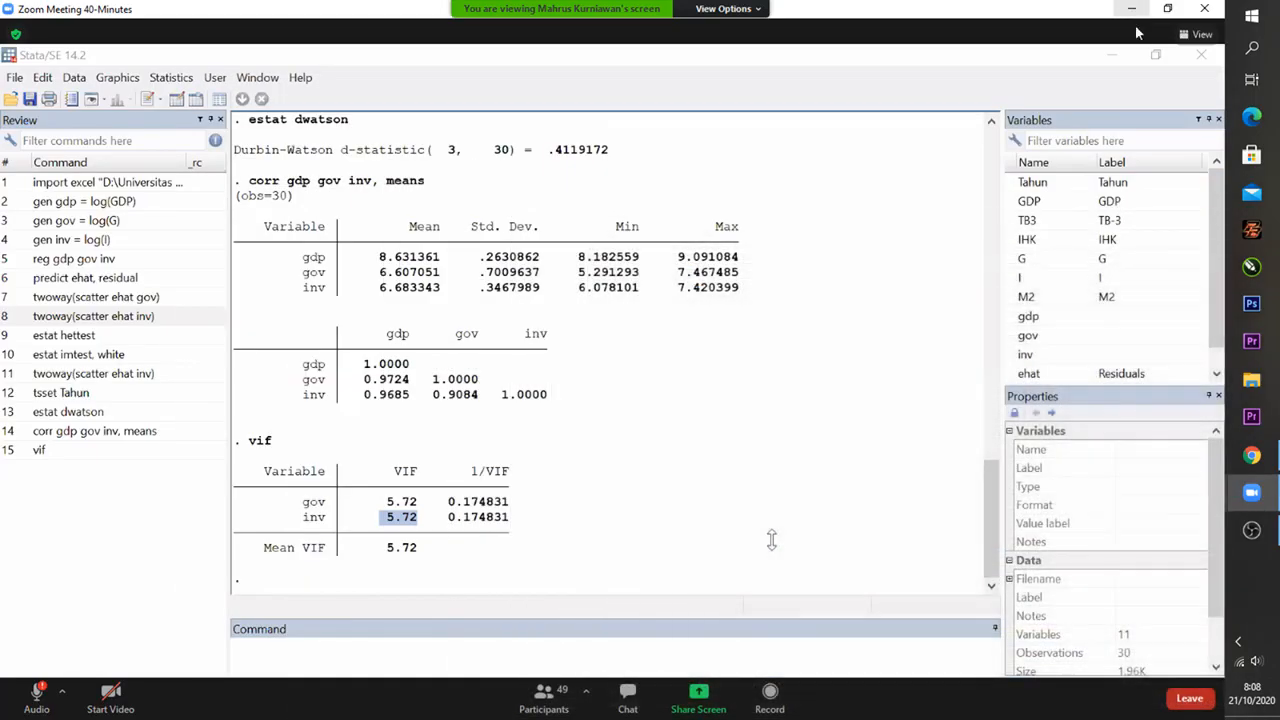
pyautogui.click(1198, 34)
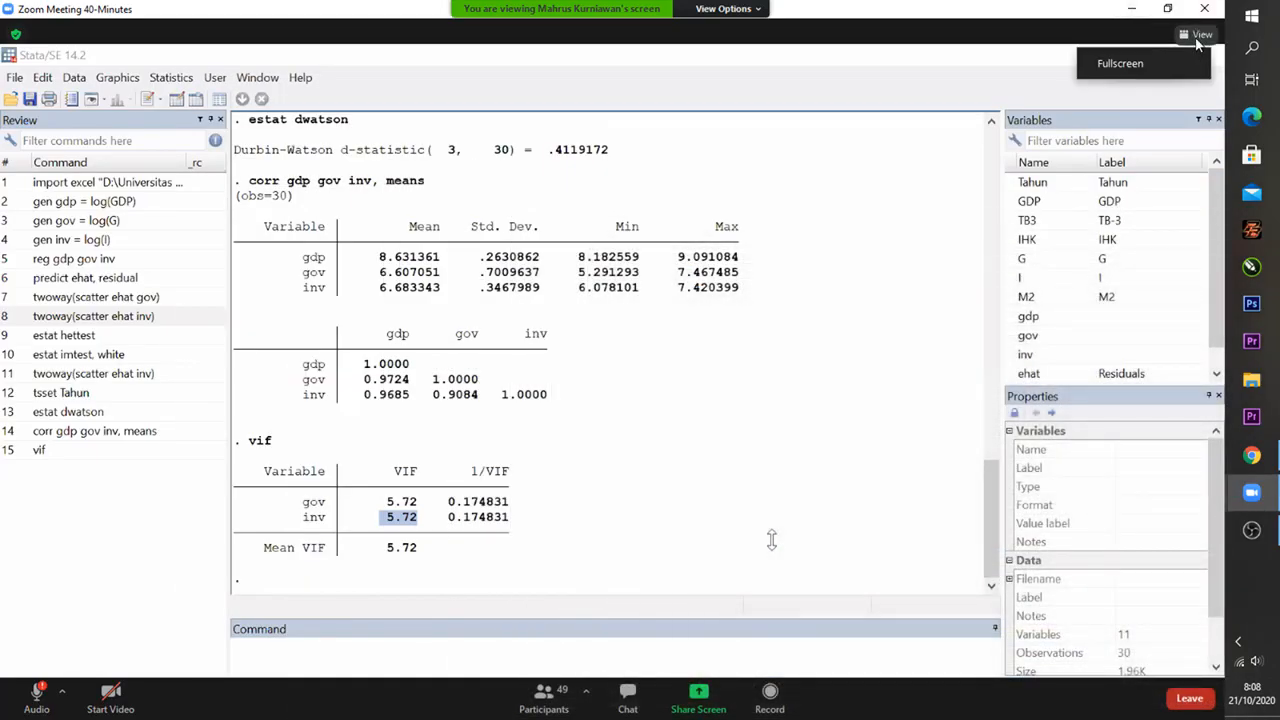
pyautogui.click(1133, 66)
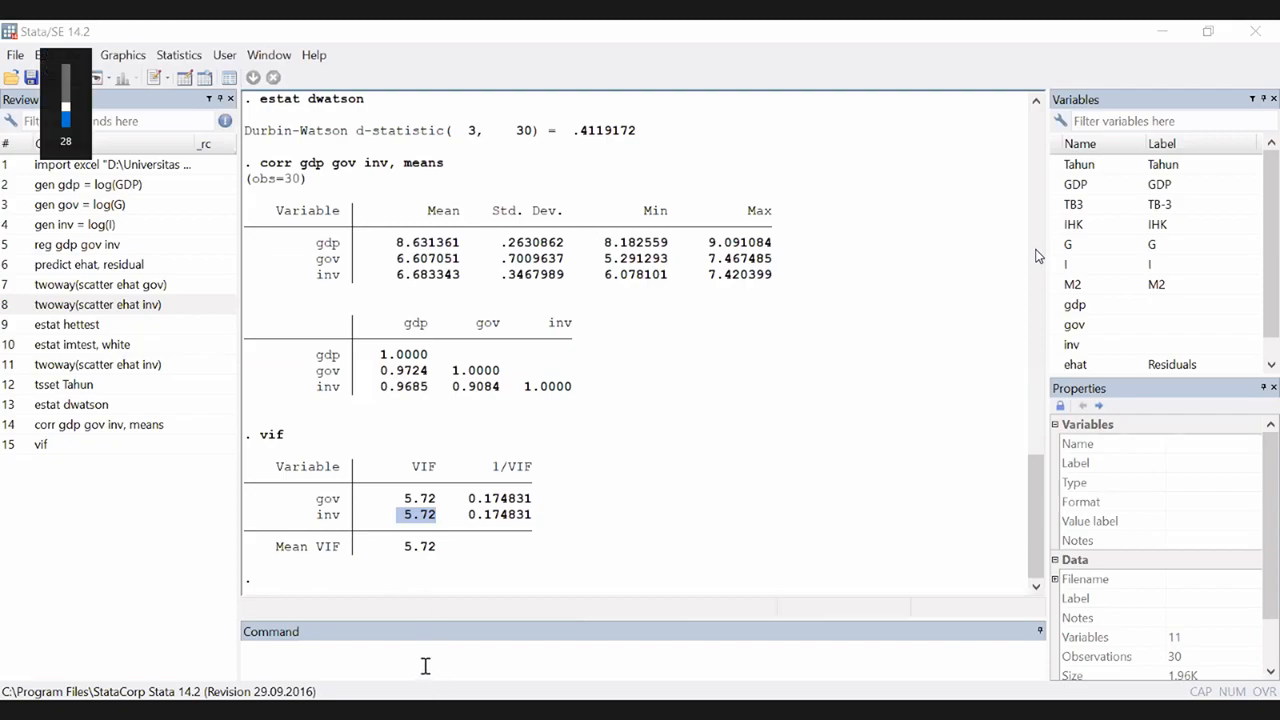
# Plot a histogram of the residuals with a normal density curve using histogram ehat, normal
pyautogui.click(578, 480)
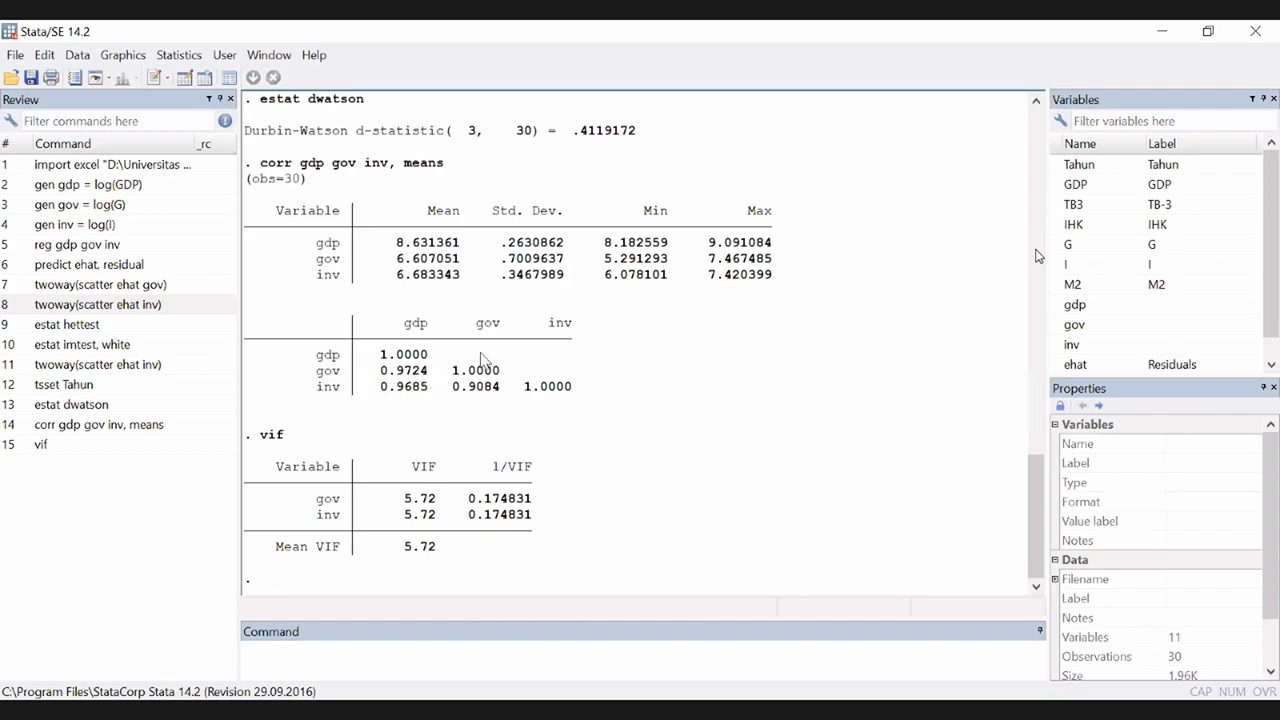
pyautogui.scroll(1, 410, 248)
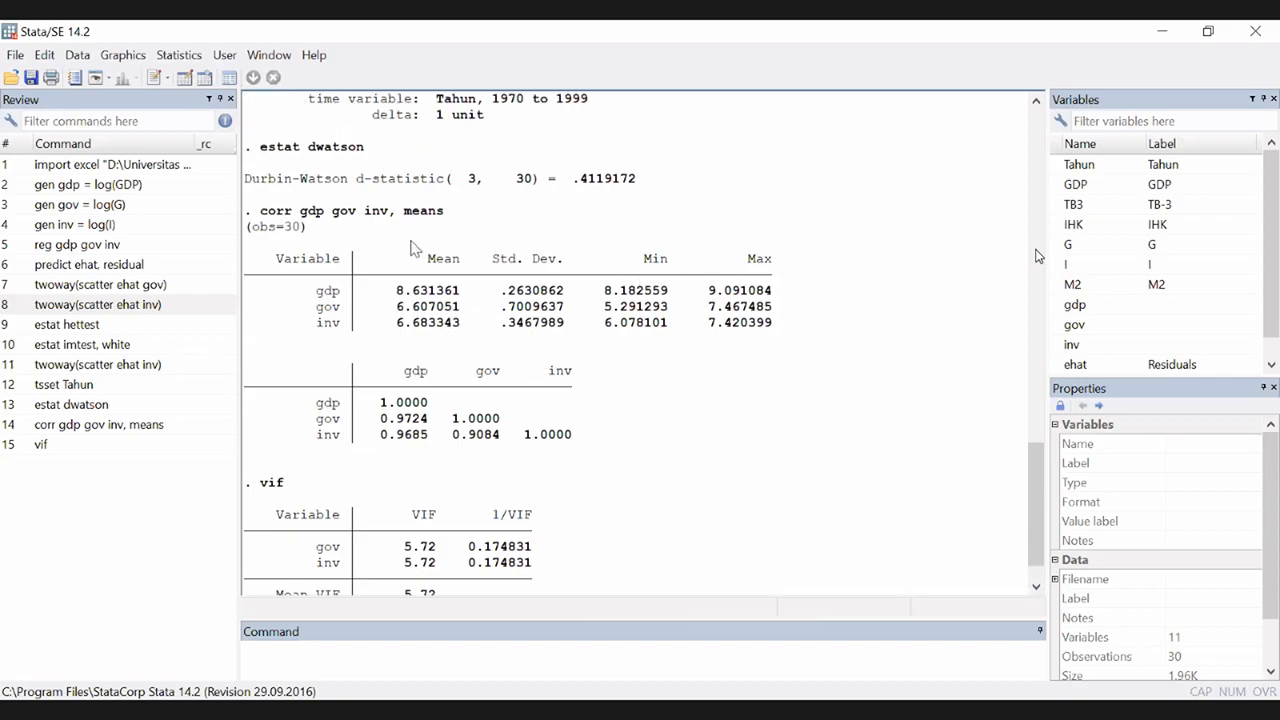
pyautogui.scroll(2, 410, 246)
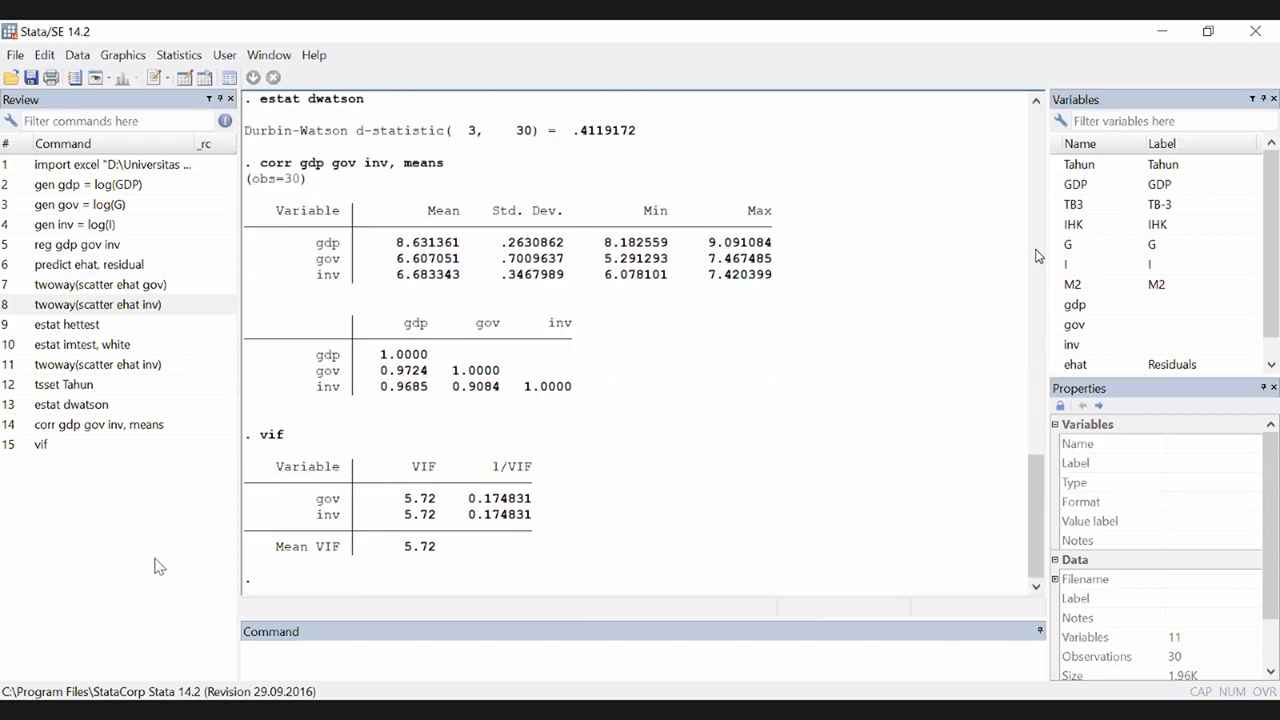
pyautogui.click(334, 654)
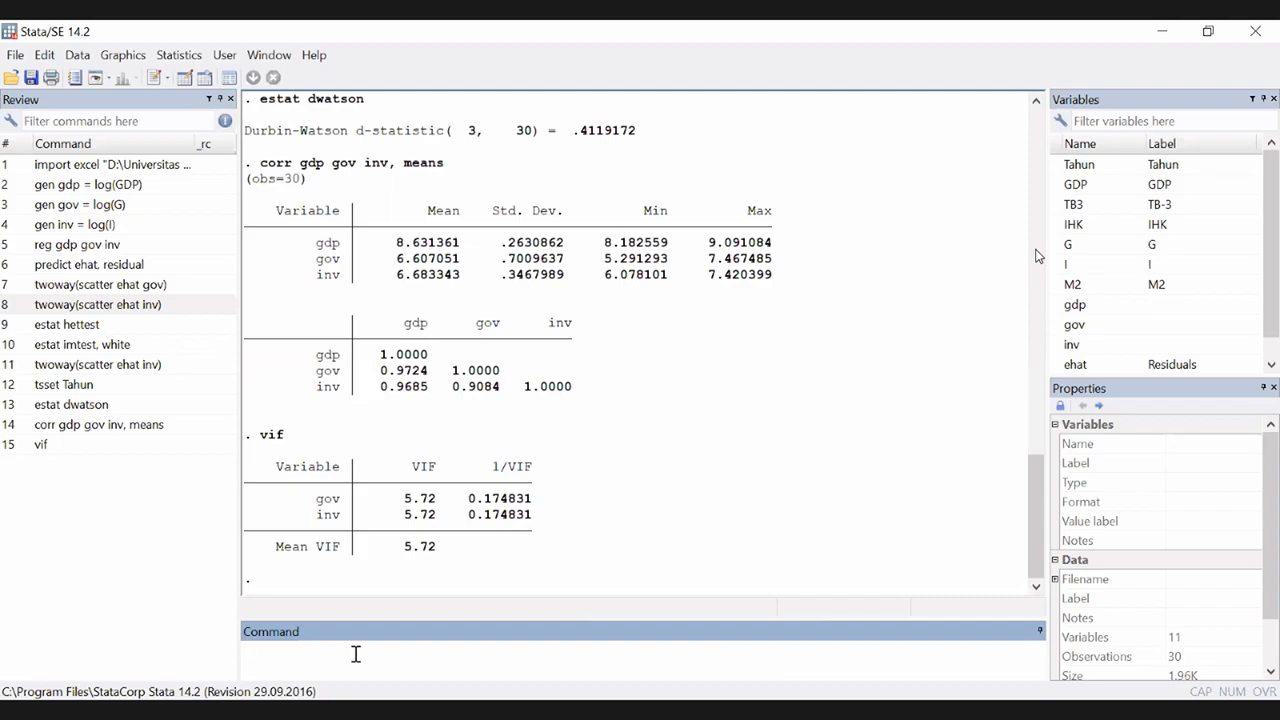
pyautogui.write('histogram ehat, normal')
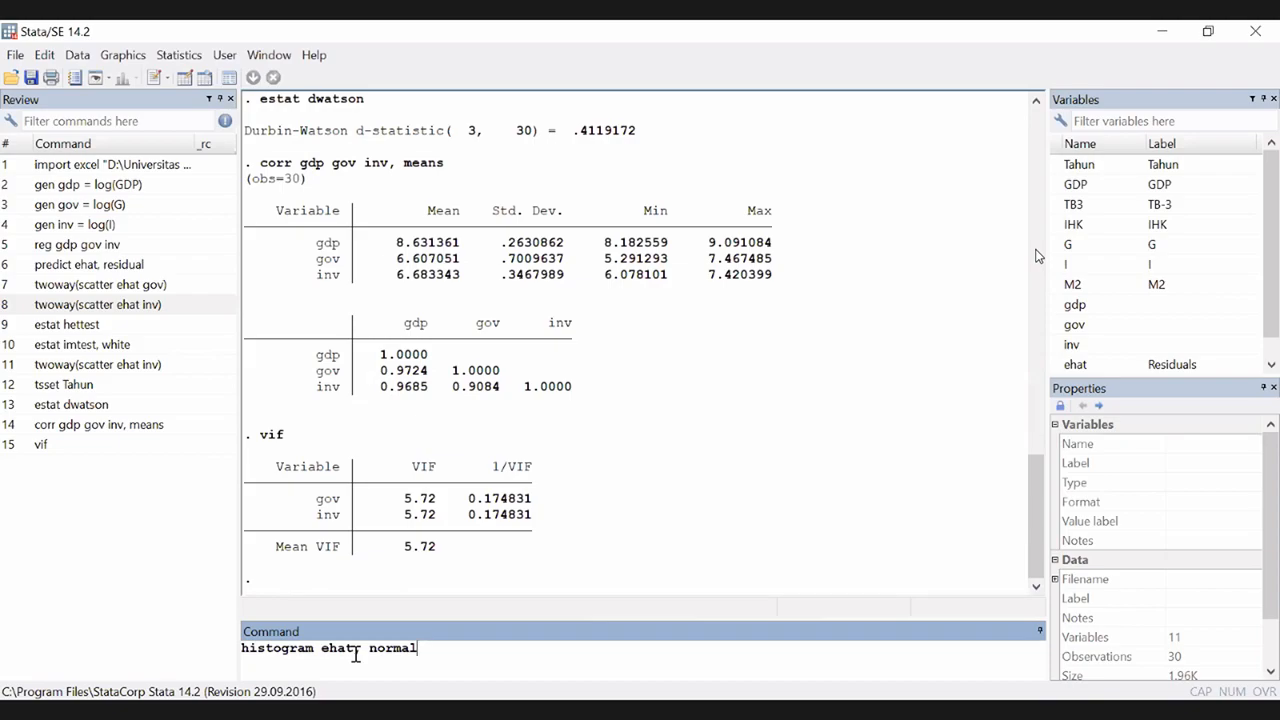
pyautogui.press('Return')
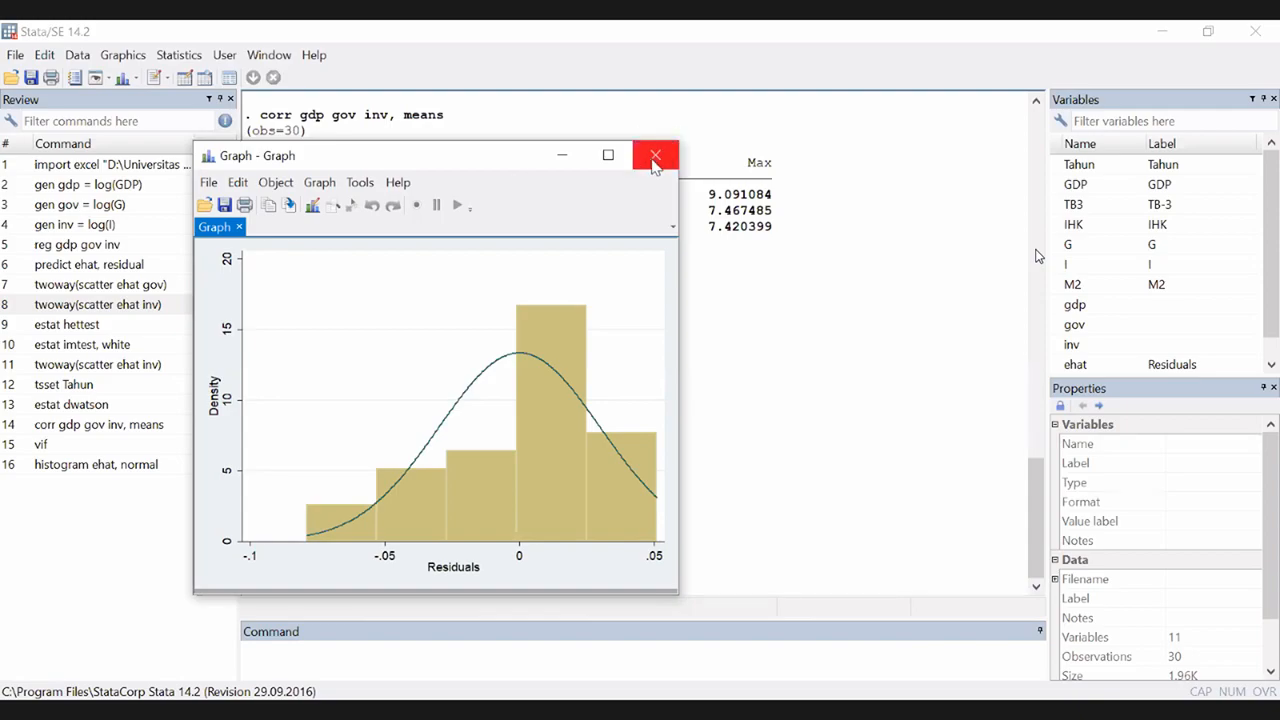
# Run the Shapiro-Wilk normality test on the residuals with swilk ehat and highlight the test's name in the output
pyautogui.click(342, 657)
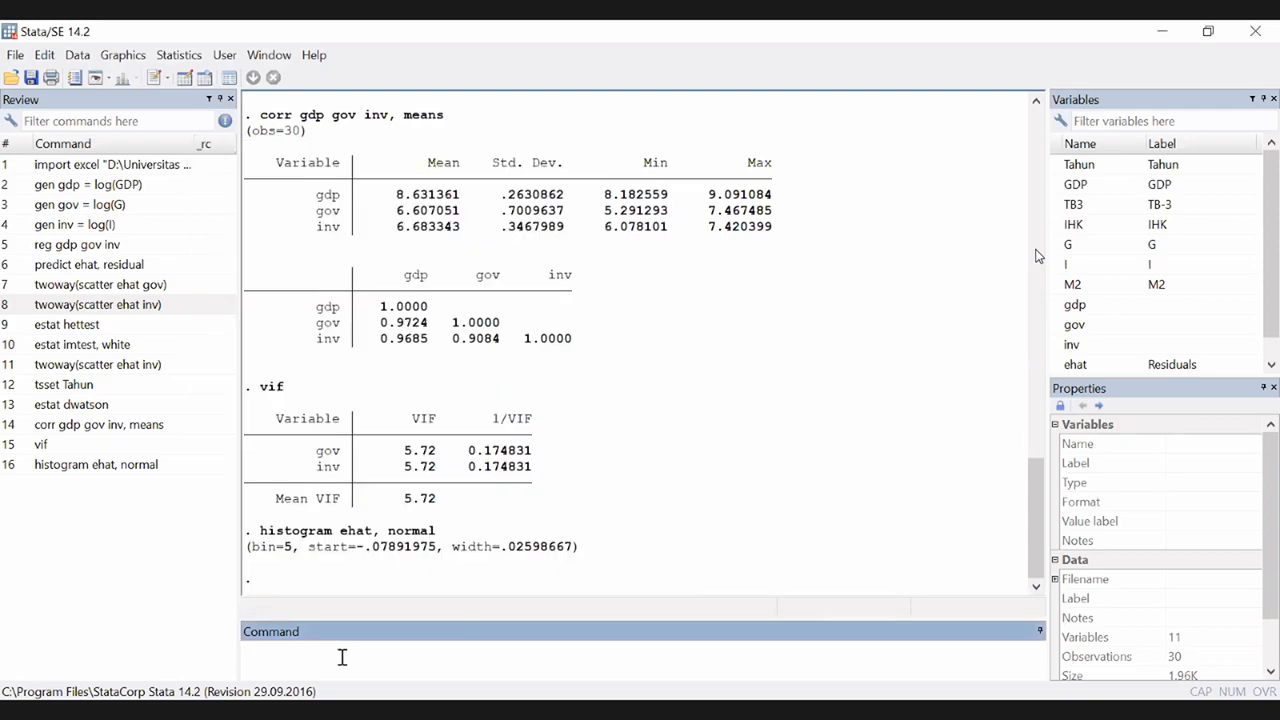
pyautogui.click(394, 711)
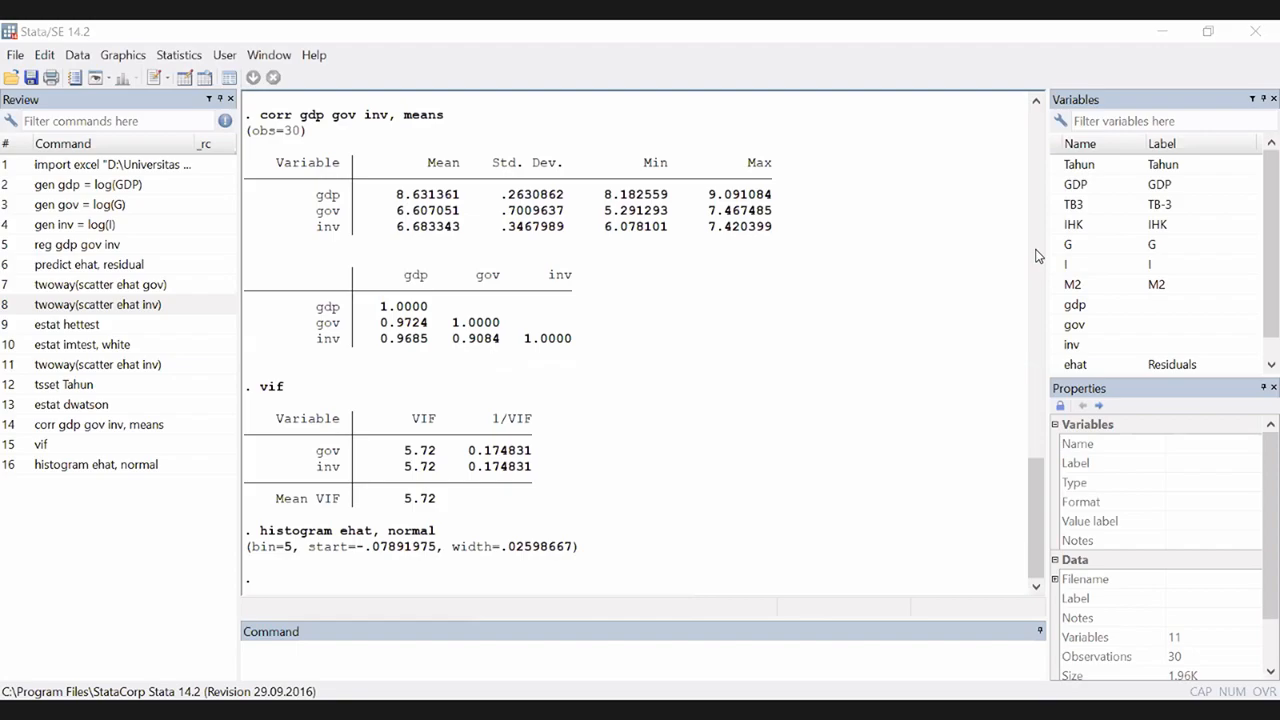
pyautogui.click(423, 669)
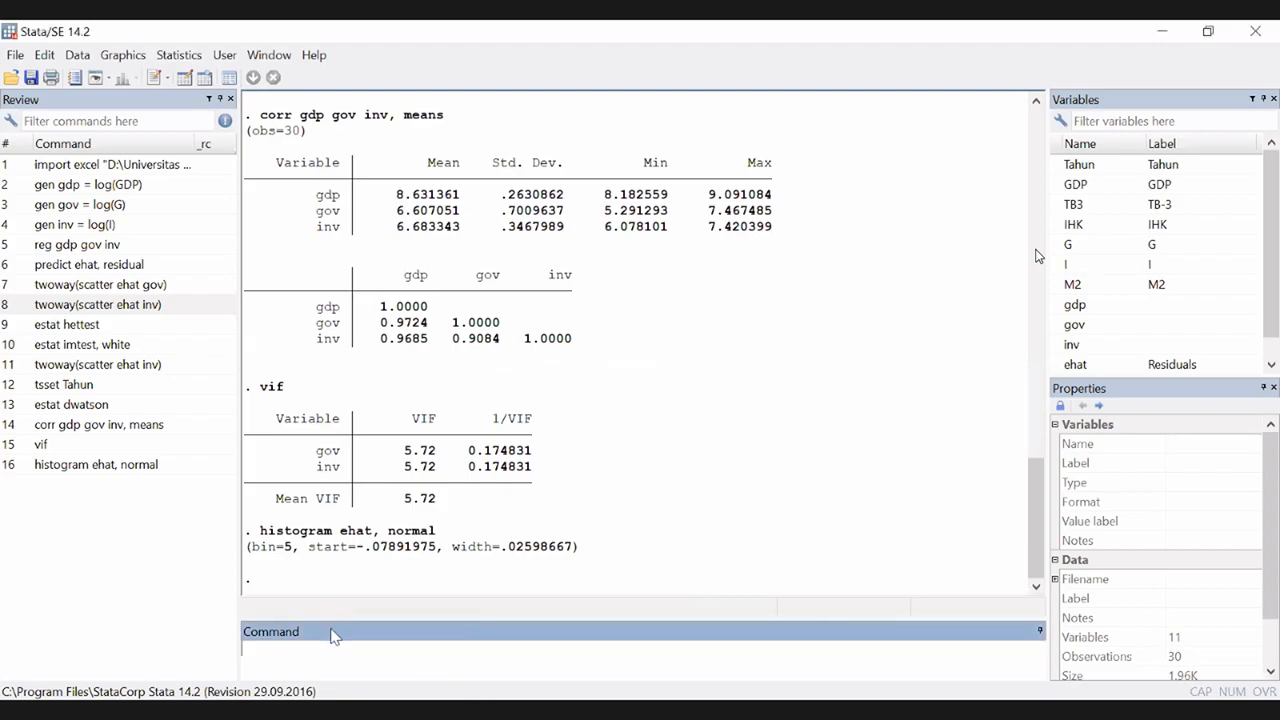
pyautogui.write('swilke')
pyautogui.press('BackSpace')
pyautogui.write('ehat')
pyautogui.click(733, 172)
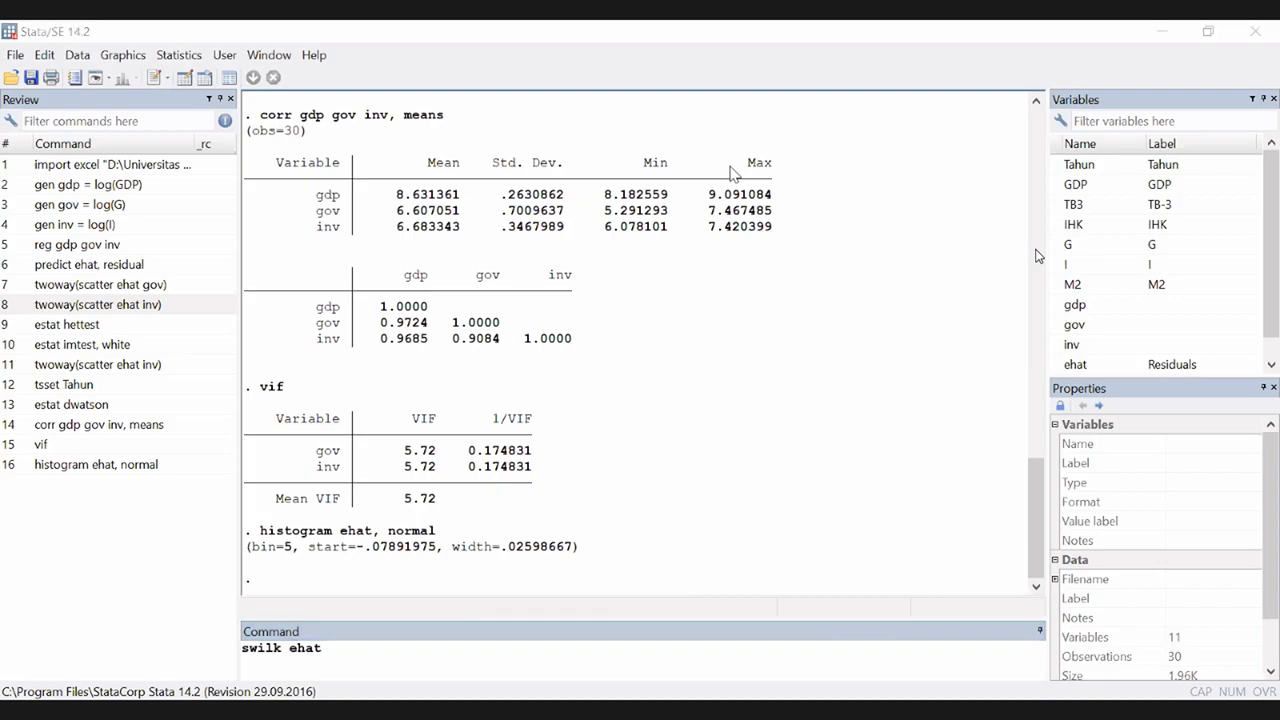
pyautogui.click(737, 246)
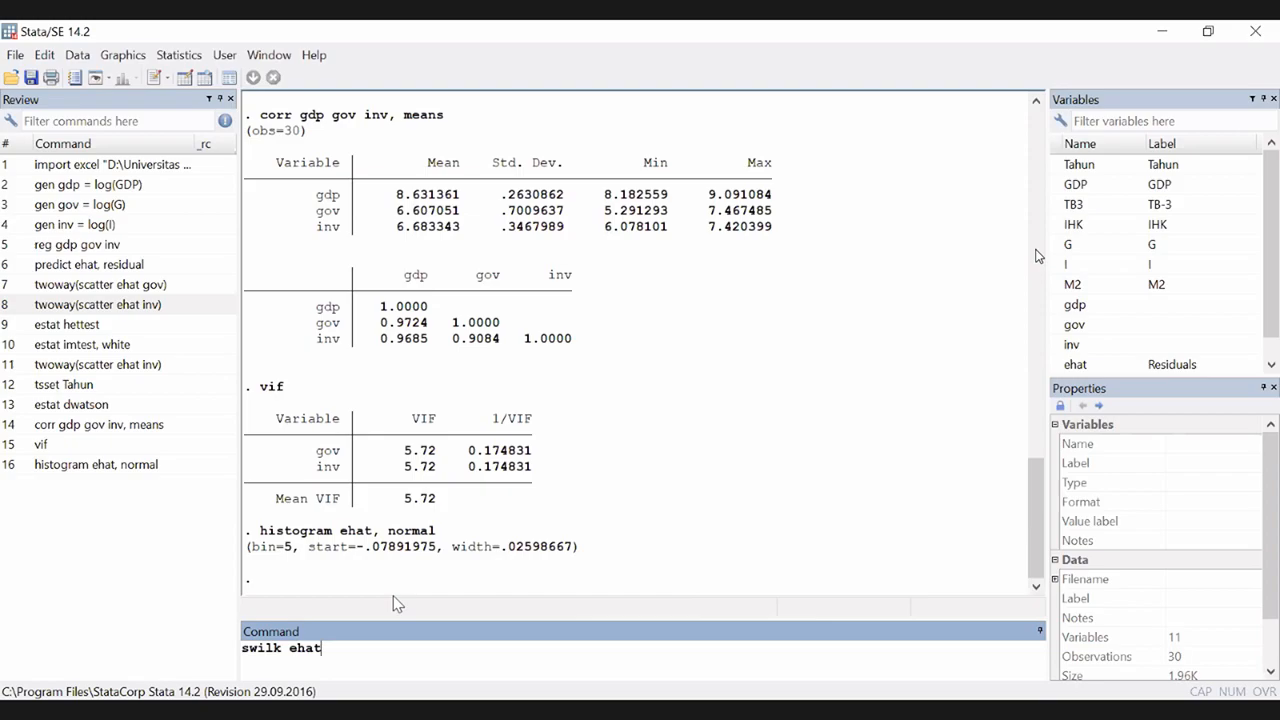
pyautogui.write('swilk ehat')
pyautogui.press('Return')
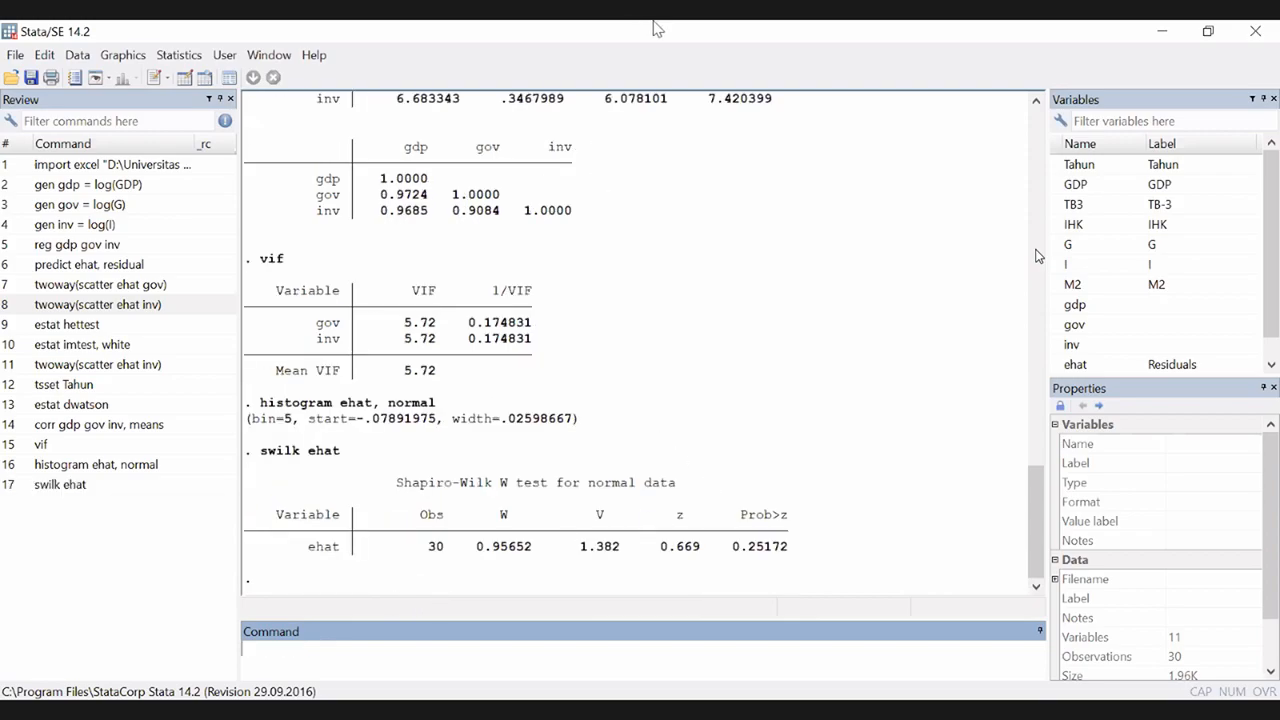
pyautogui.click(837, 268)
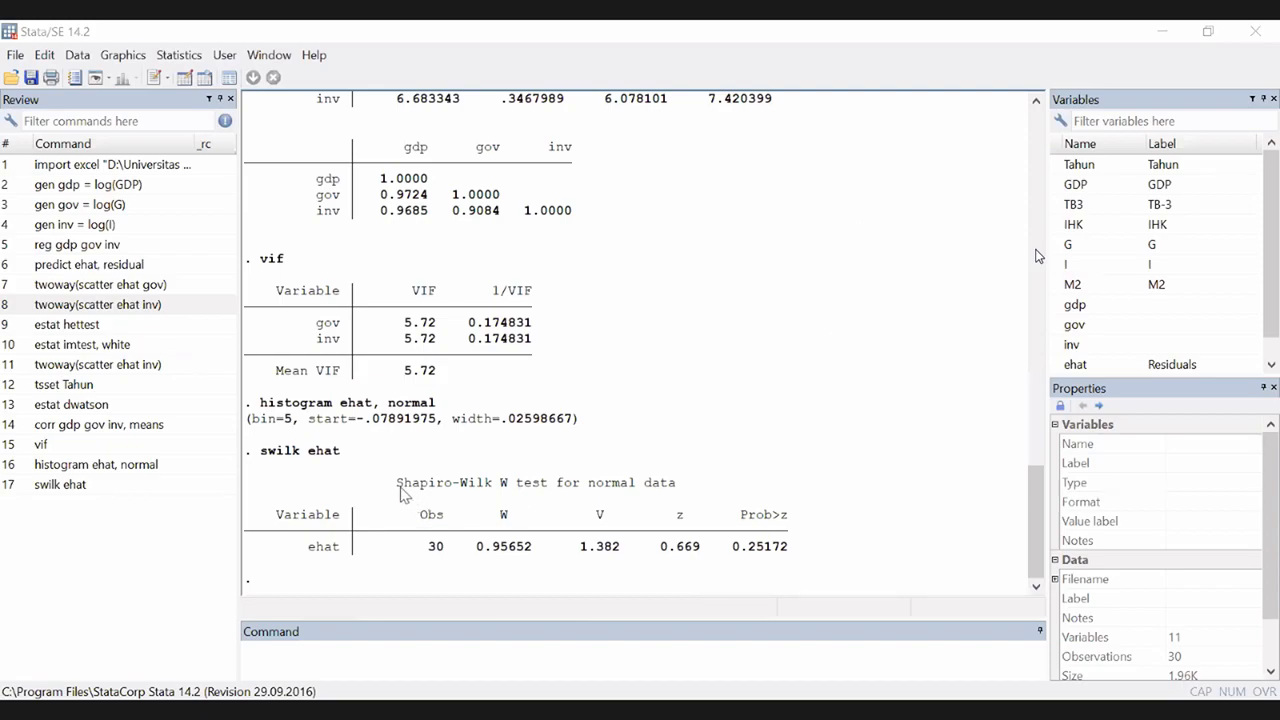
pyautogui.moveTo(398, 488); pyautogui.dragTo(493, 488)
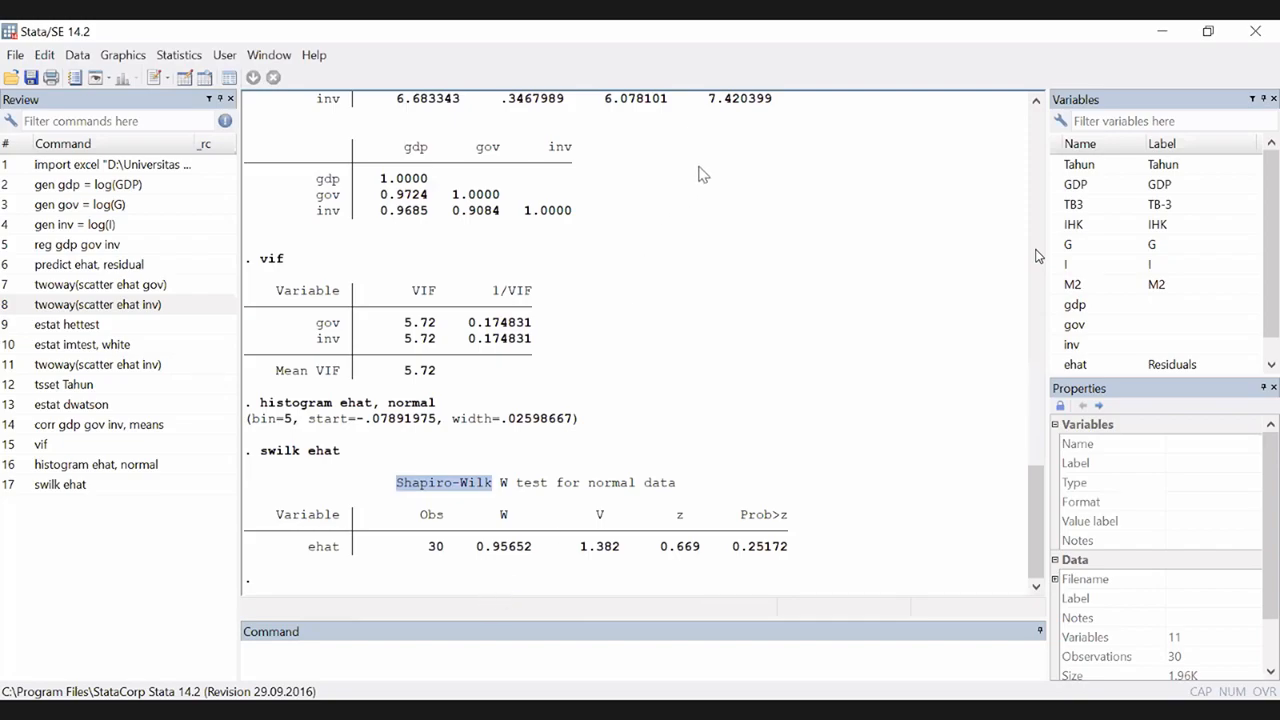
# Run the skewness/kurtosis normality test on the residuals with sktest ehat
pyautogui.click(487, 600)
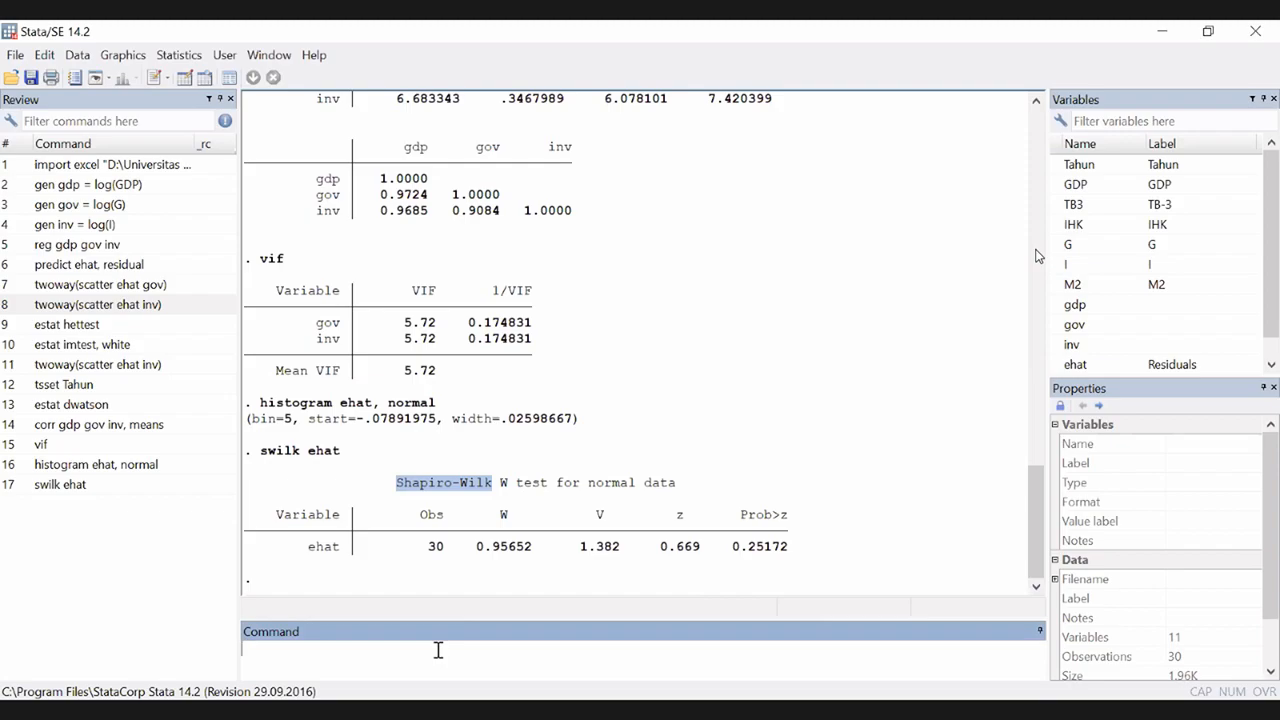
pyautogui.write('sktest ehat')
pyautogui.hotkey('alt', 'Tab')
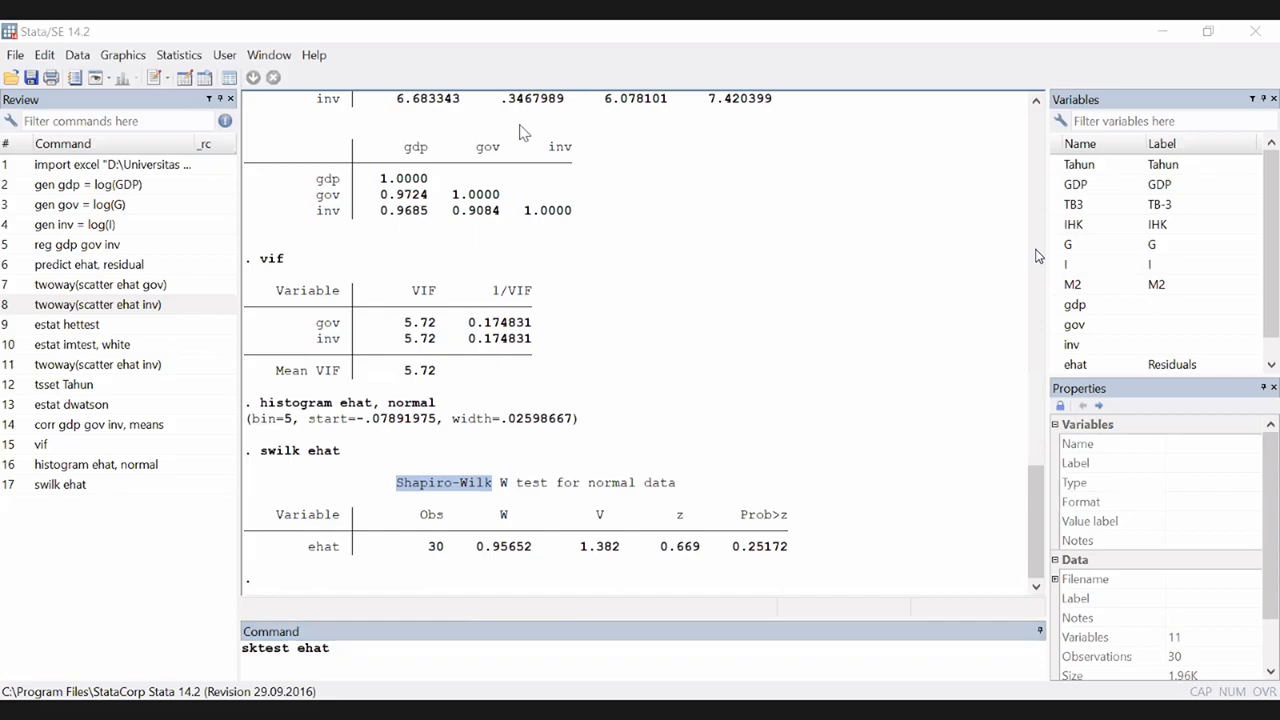
pyautogui.click(487, 670)
pyautogui.press('Return')
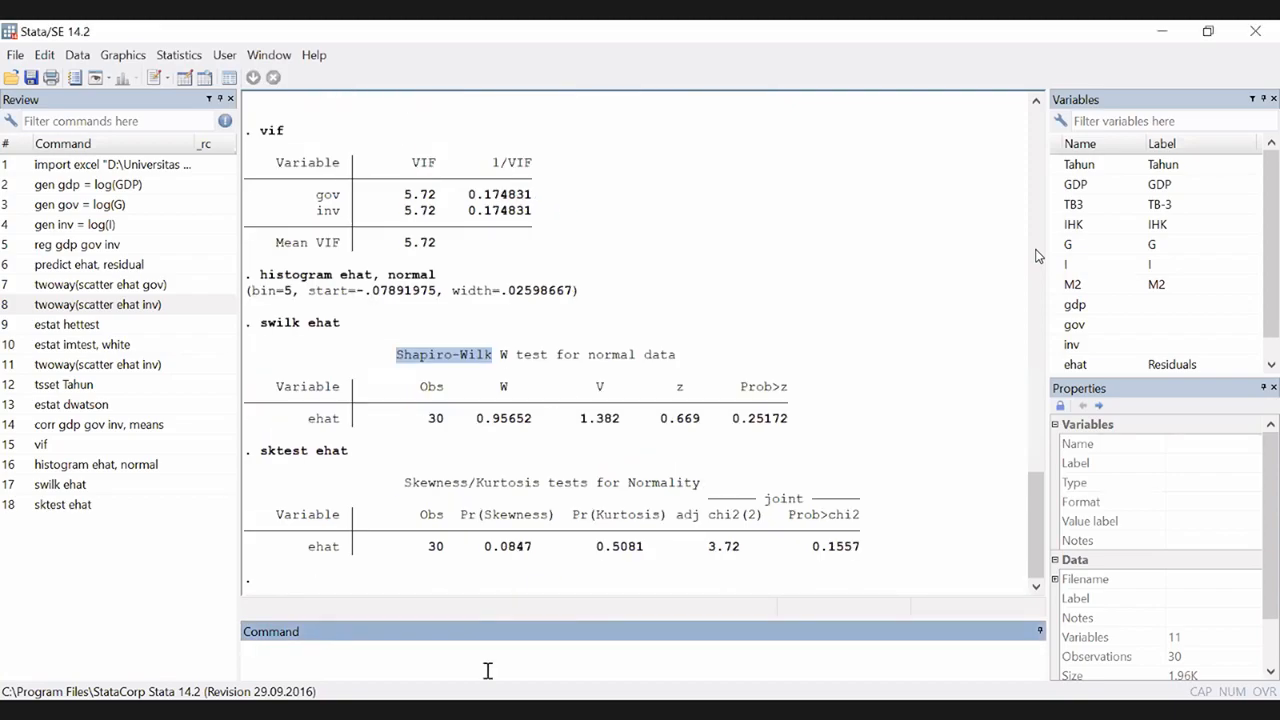
# Examine the Skewness/Kurtosis test output for ehat, highlighting the test's name and its joint Prob>chi2 value
pyautogui.click(575, 29)
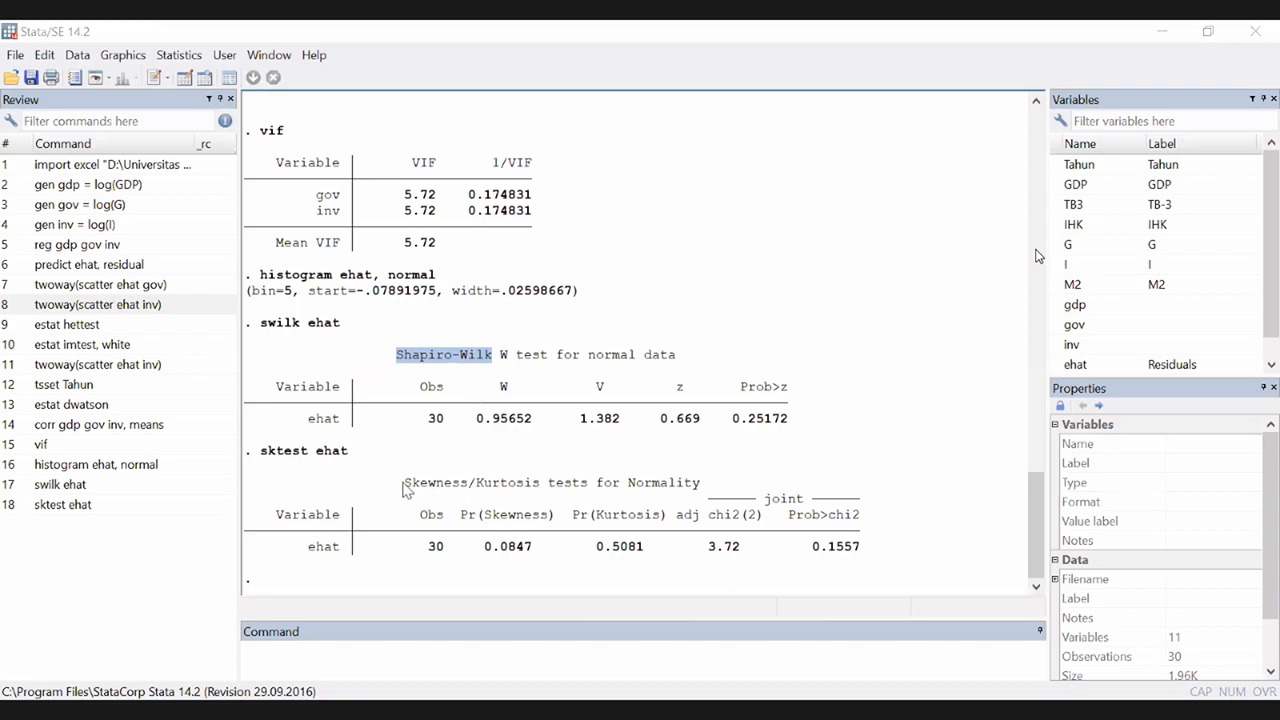
pyautogui.moveTo(401, 484); pyautogui.dragTo(543, 490)
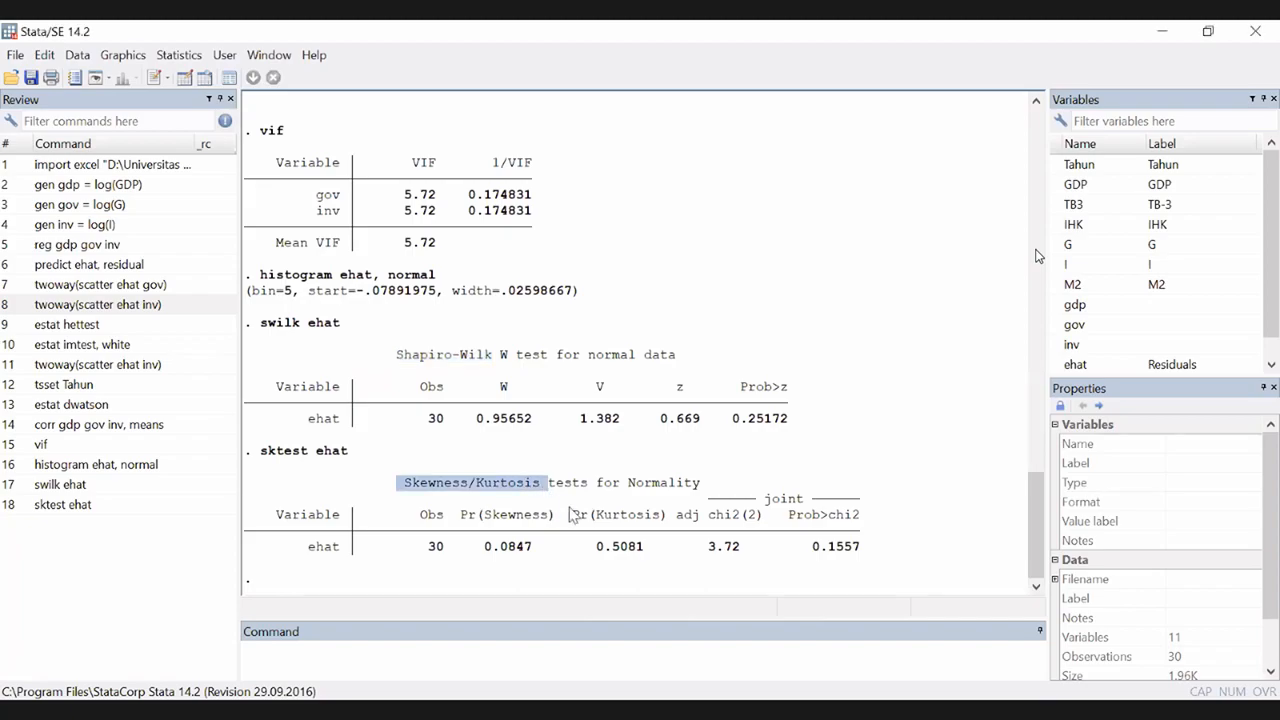
pyautogui.click(832, 562)
pyautogui.hotkey('alt', 'Tab')
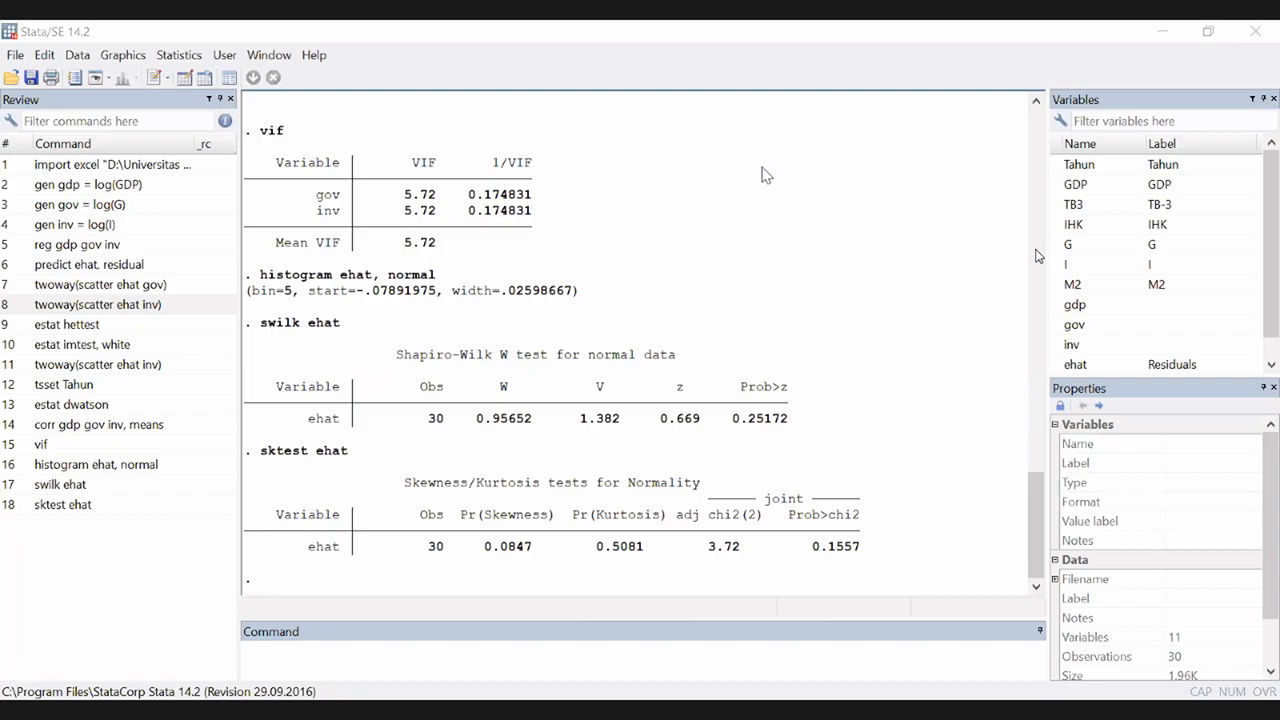
pyautogui.doubleClick(854, 547)
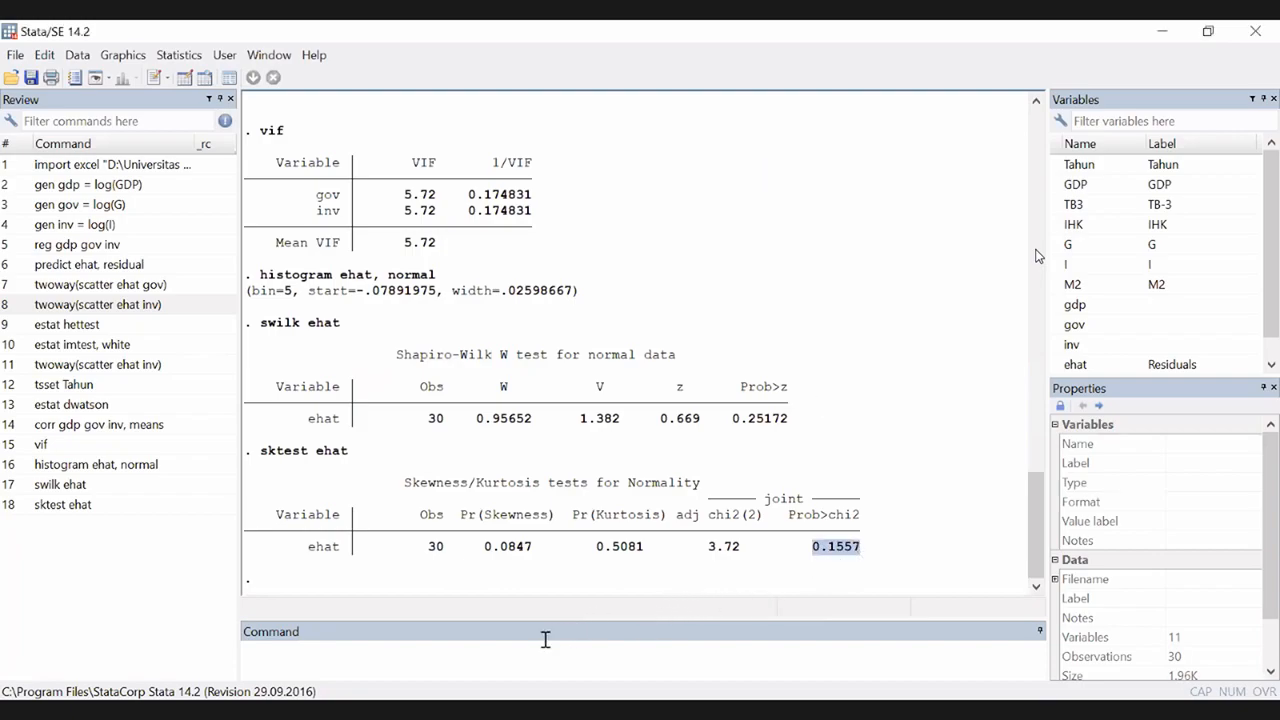
pyautogui.click(501, 654)
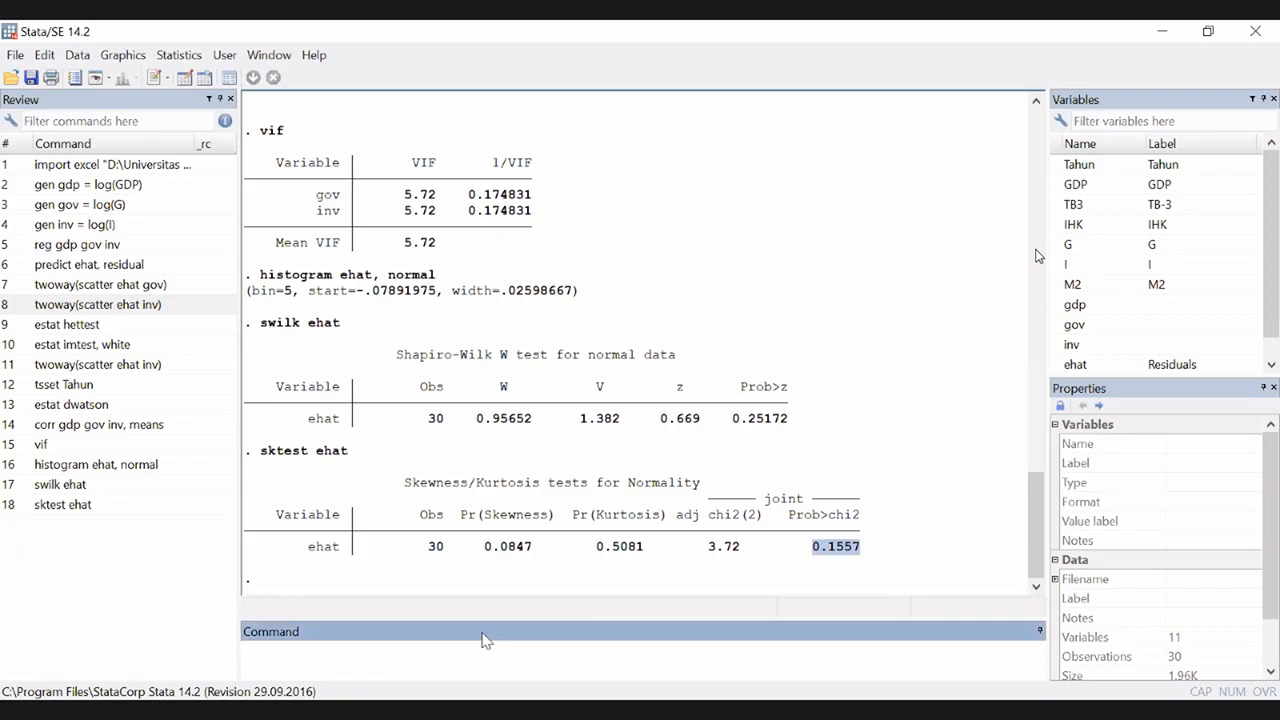
# Run the Shapiro-Francia normality test on the residuals with sfrancia ehat and hide the meeting's thumbnail video
pyautogui.write('sfrancia ehat')
pyautogui.press('Return')
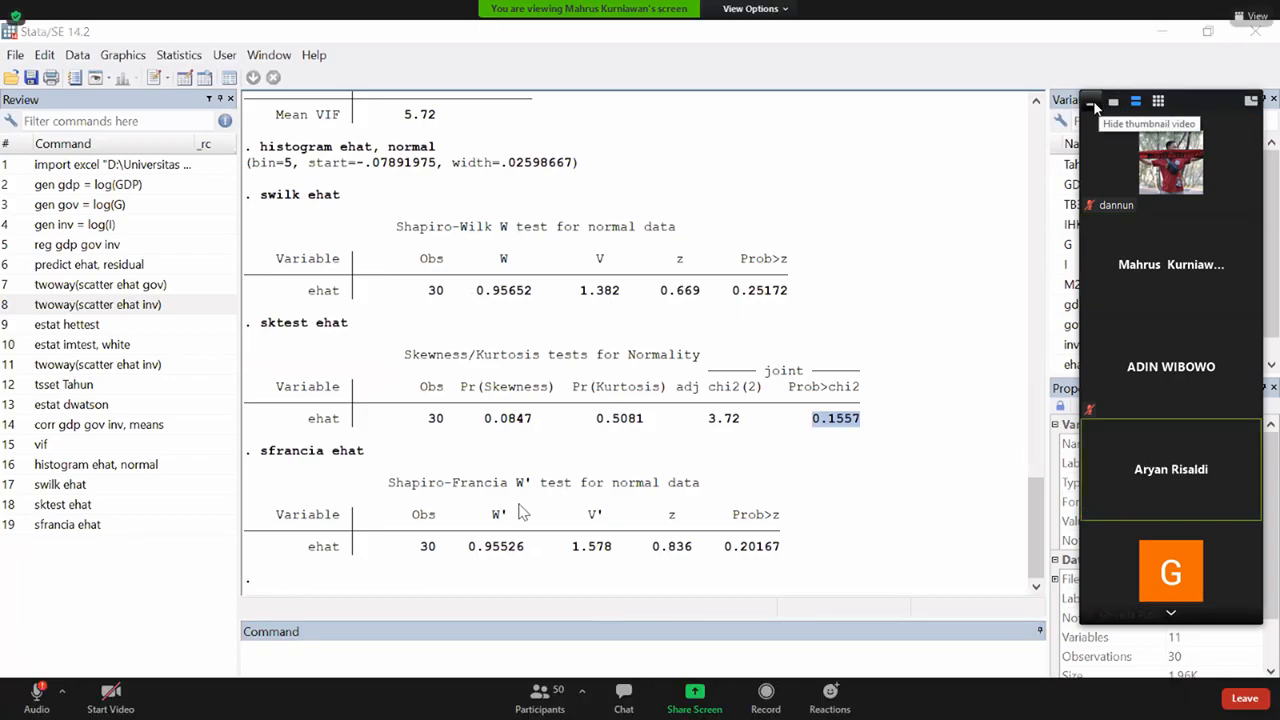
pyautogui.click(1092, 103)
pyautogui.moveTo(1200, 117); pyautogui.dragTo(1194, 56)
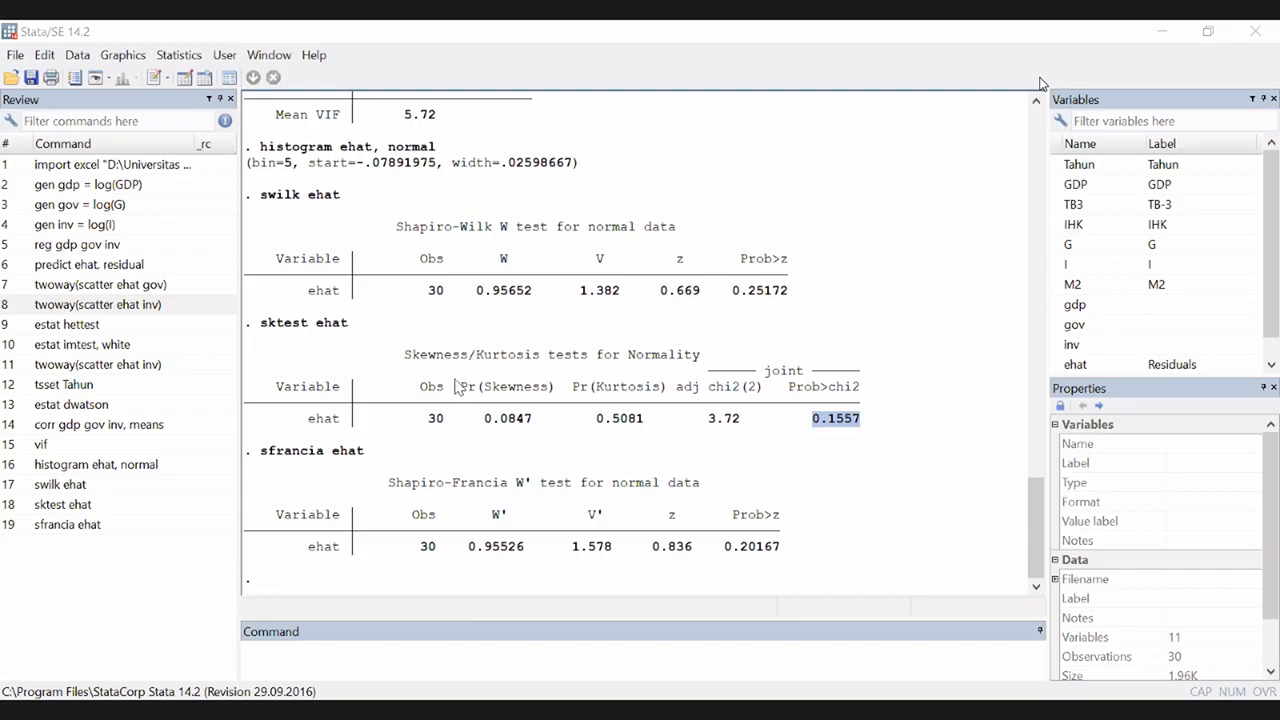
# Compare the three normality tests, highlighting the Shapiro-Wilk, Skewness/Kurtosis and Shapiro-Francia names in the output
pyautogui.moveTo(421, 236); pyautogui.dragTo(445, 238)
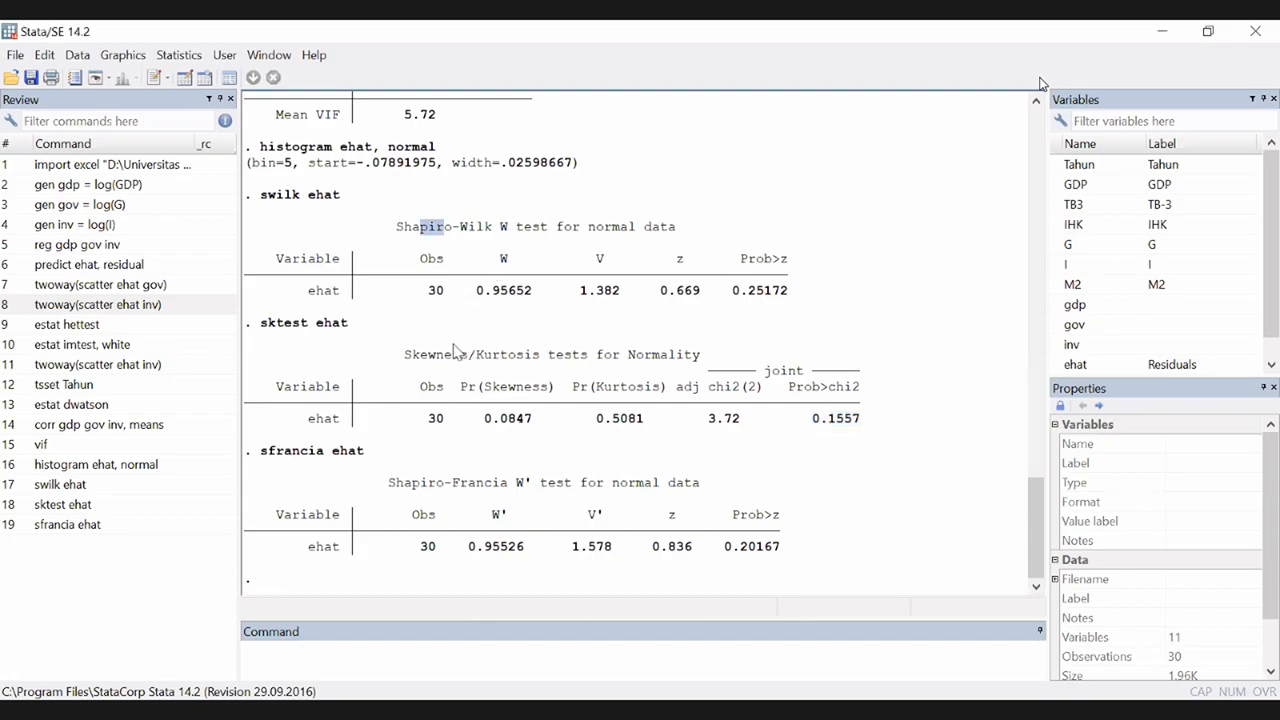
pyautogui.moveTo(430, 356); pyautogui.dragTo(486, 358)
pyautogui.moveTo(414, 490); pyautogui.dragTo(484, 492)
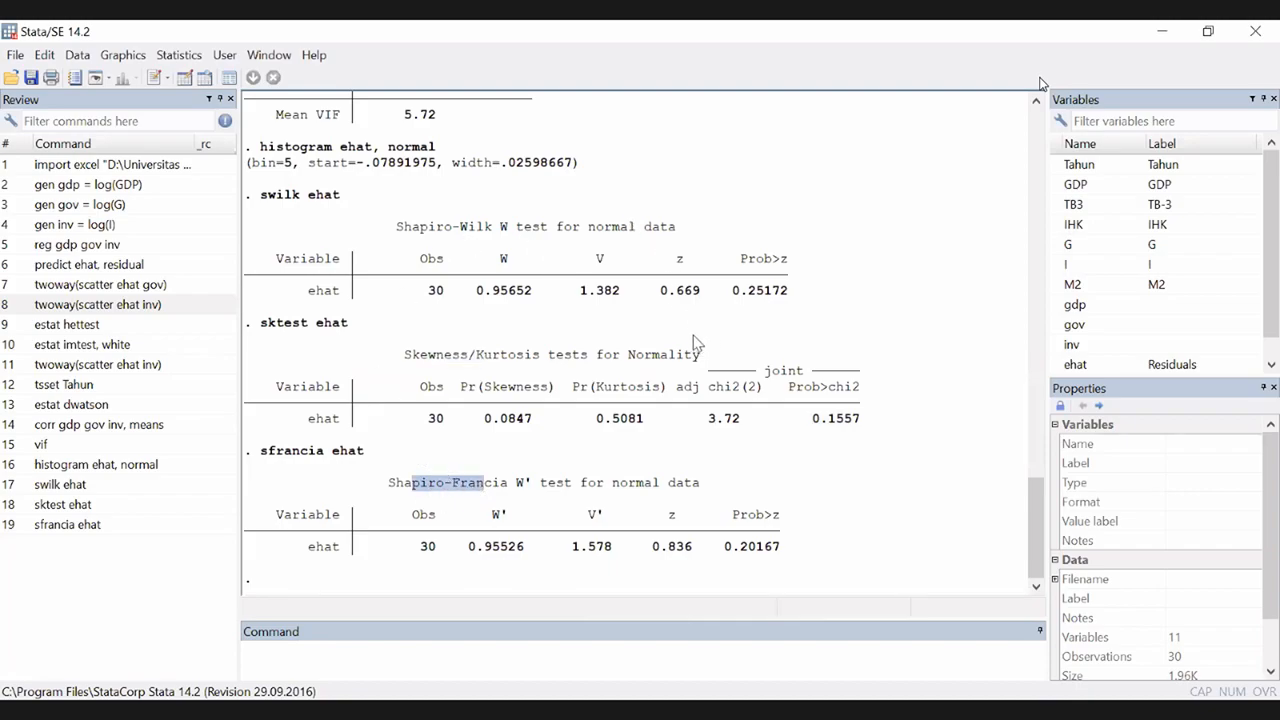
# Plot the residual histogram with a normal density curve again by rerunning histogram ehat, normal, and return to the results output
pyautogui.click(172, 466)
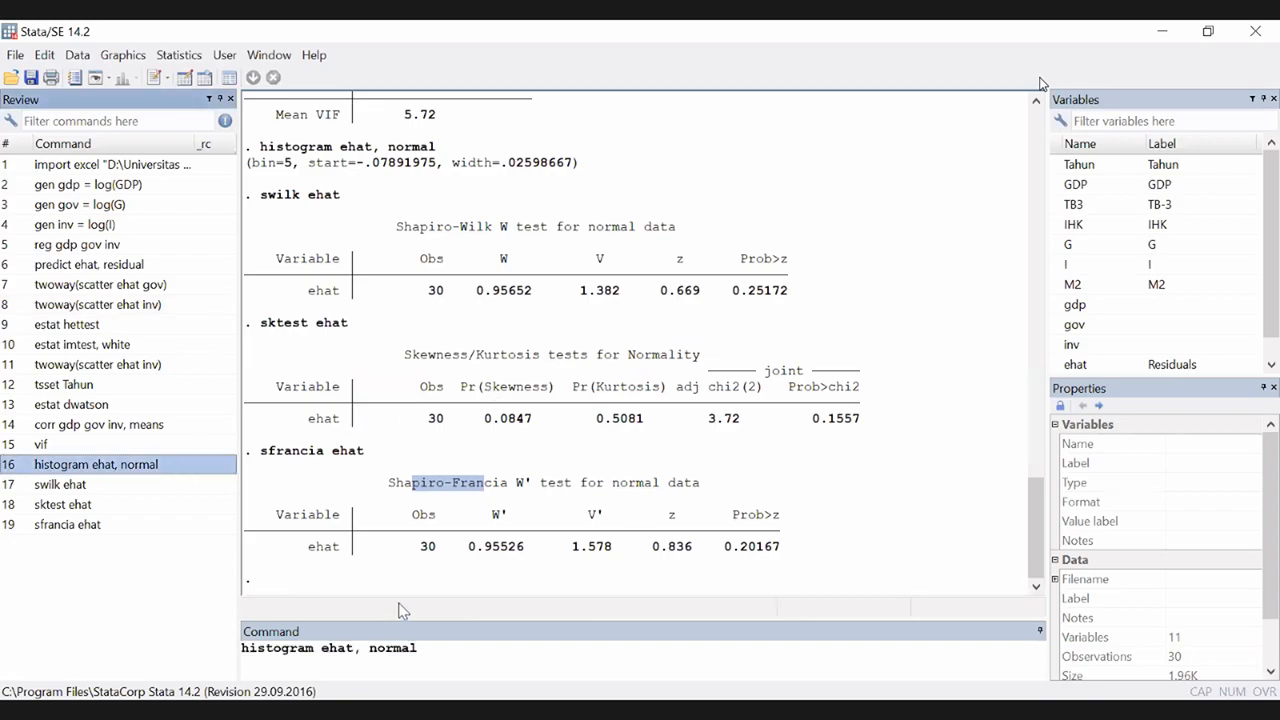
pyautogui.press('Return')
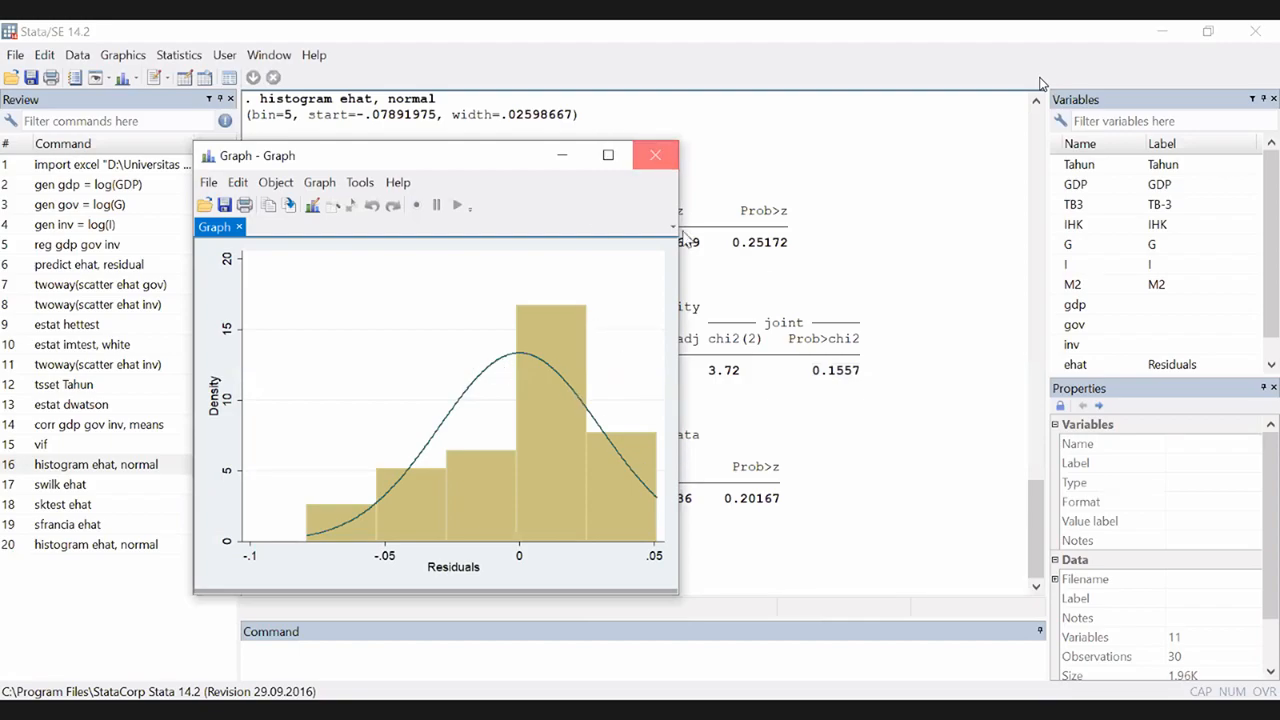
pyautogui.click(706, 298)
# Review the output from the gdp regression through the normality tests, highlighting part of the Shapiro-Wilk and Skewness/Kurtosis test names
pyautogui.scroll(4, 706, 298)
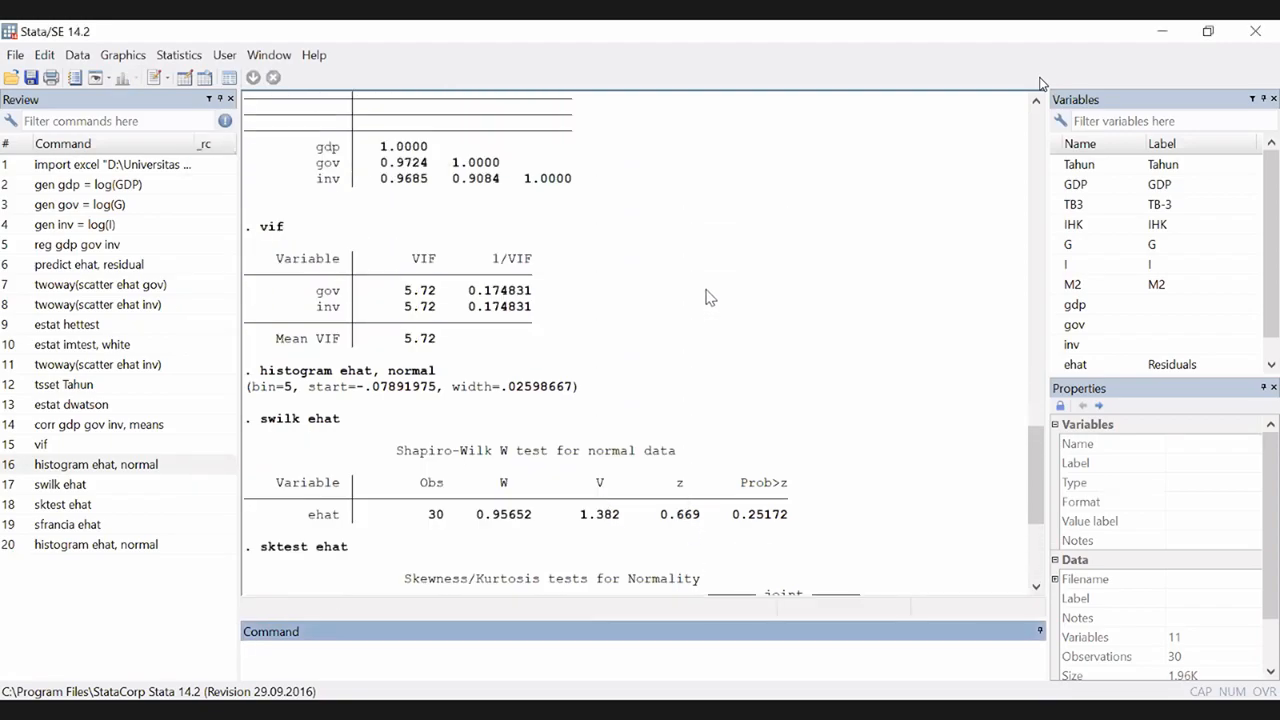
pyautogui.scroll(6, 706, 298)
pyautogui.scroll(9, 706, 298)
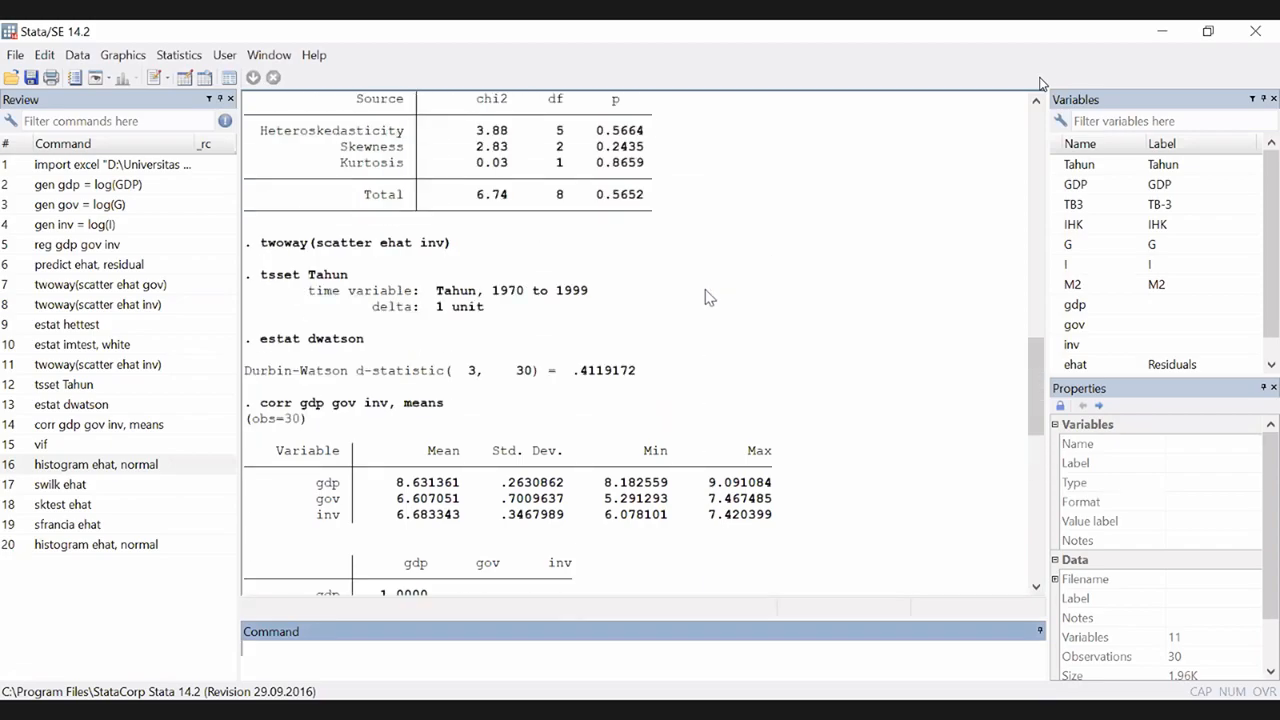
pyautogui.scroll(9, 706, 298)
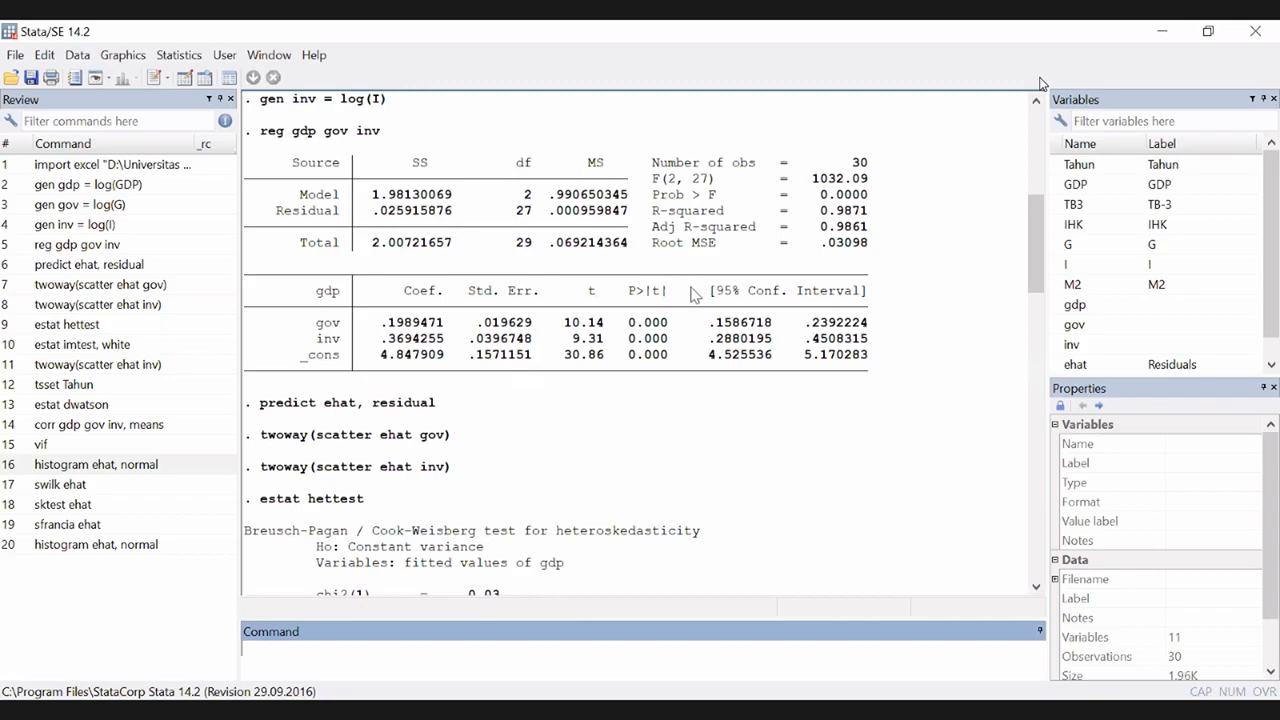
pyautogui.scroll(-6, 690, 300)
pyautogui.scroll(-20, 641, 328)
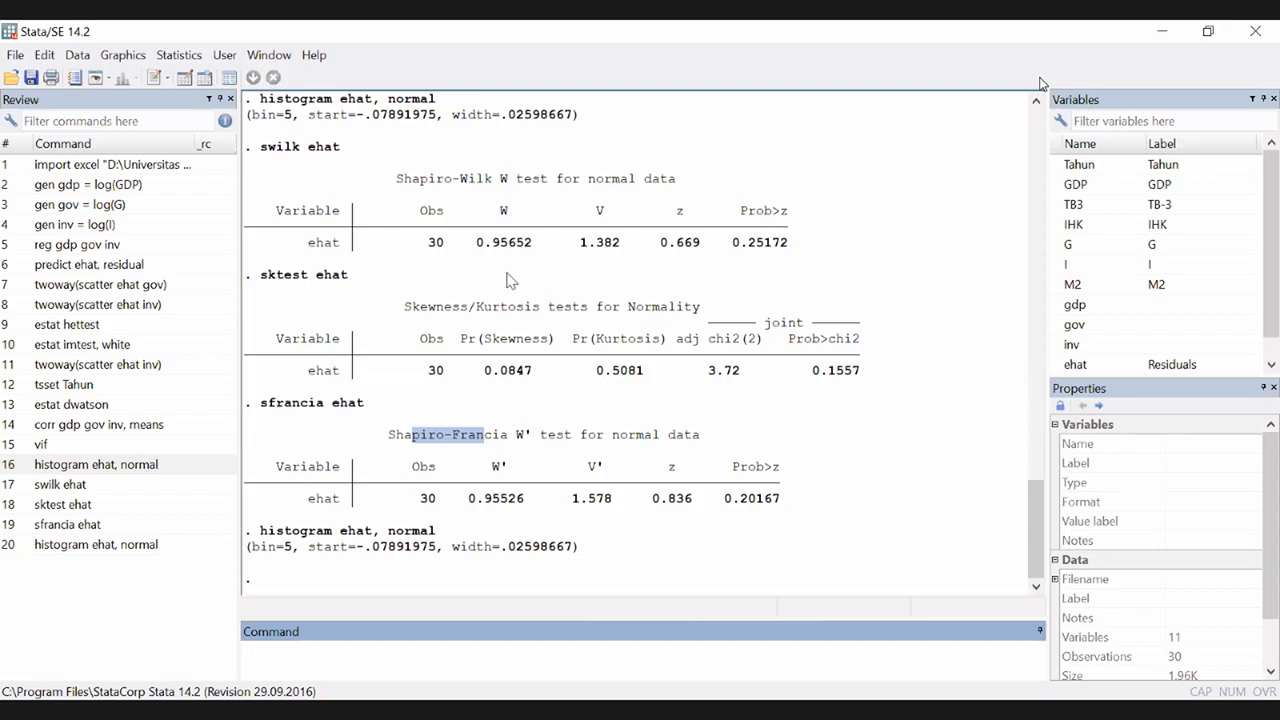
pyautogui.moveTo(396, 186); pyautogui.dragTo(427, 188)
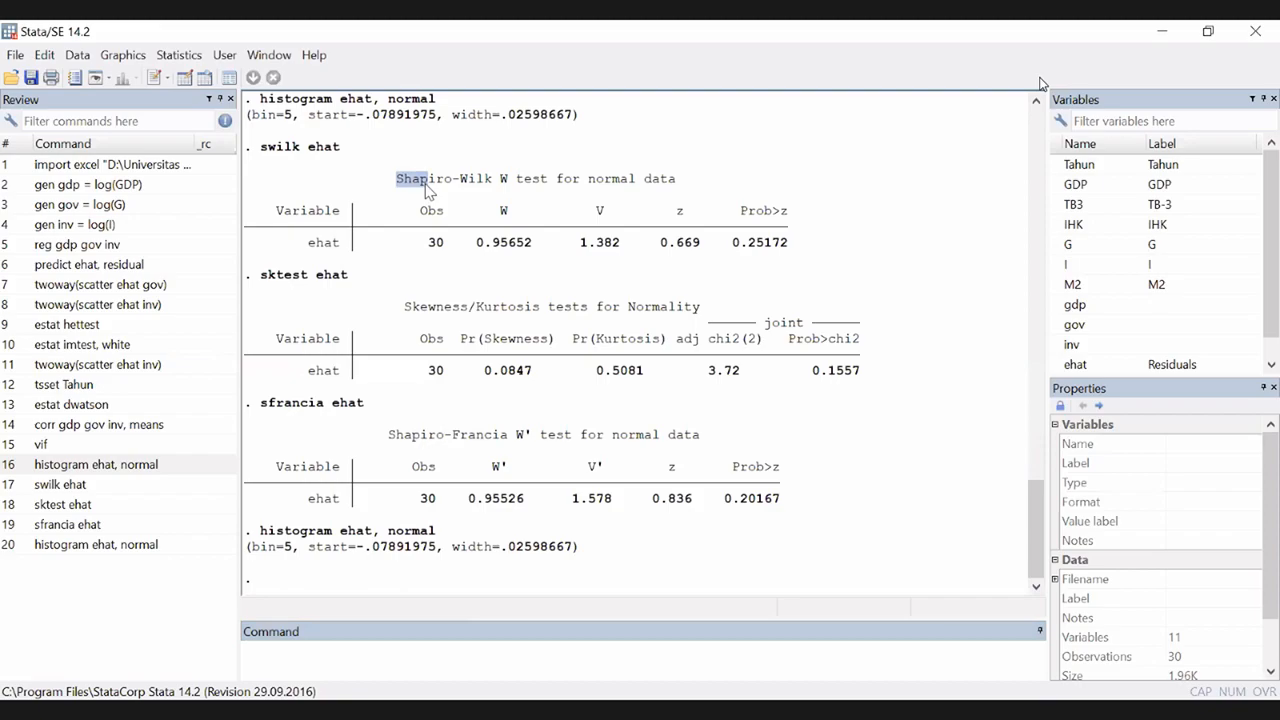
pyautogui.moveTo(436, 312); pyautogui.dragTo(404, 310)
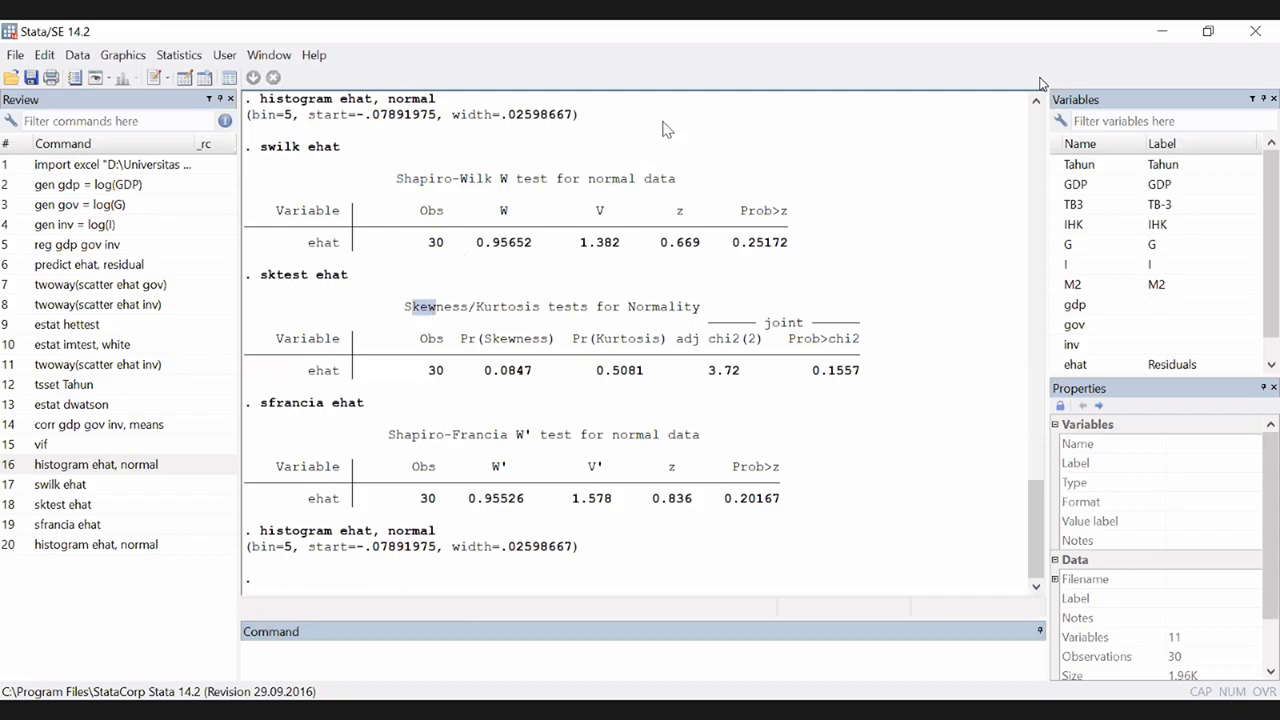
pyautogui.click(753, 268)
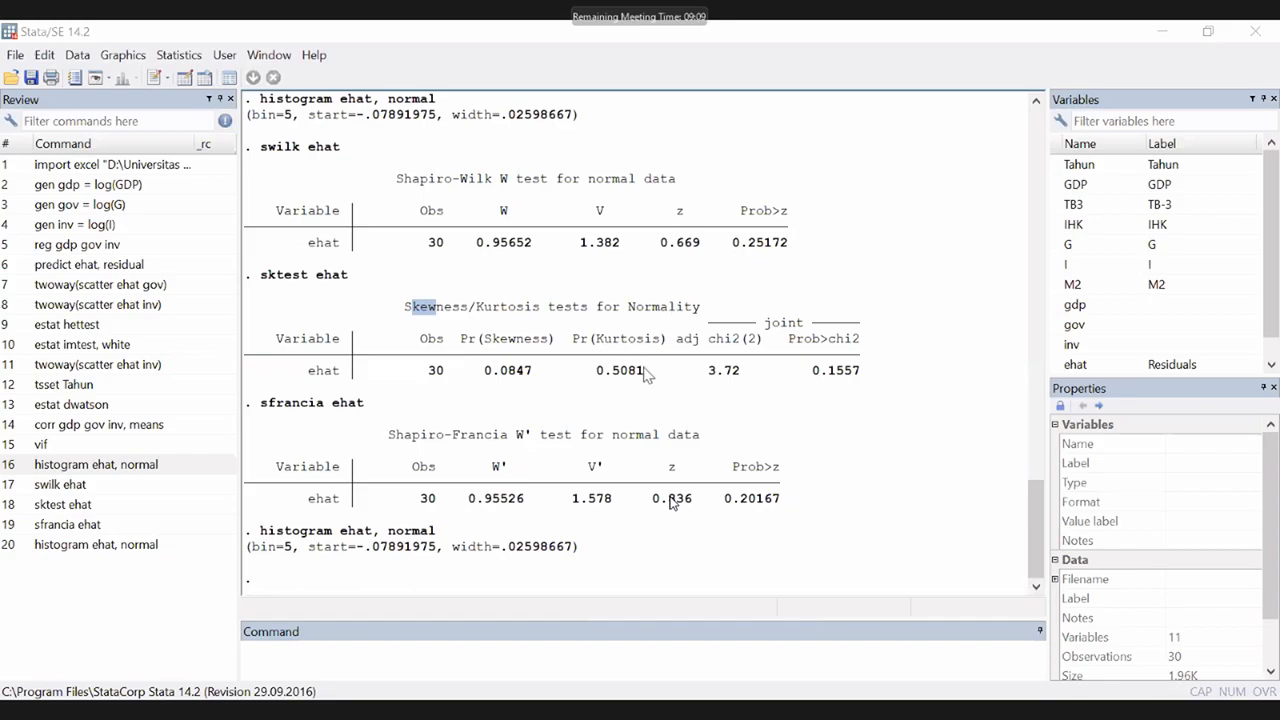
# Rerun White's heteroskedasticity test with estat imtest, white and highlight its Prob > chi2 value and the test's name
pyautogui.scroll(20, 671, 502)
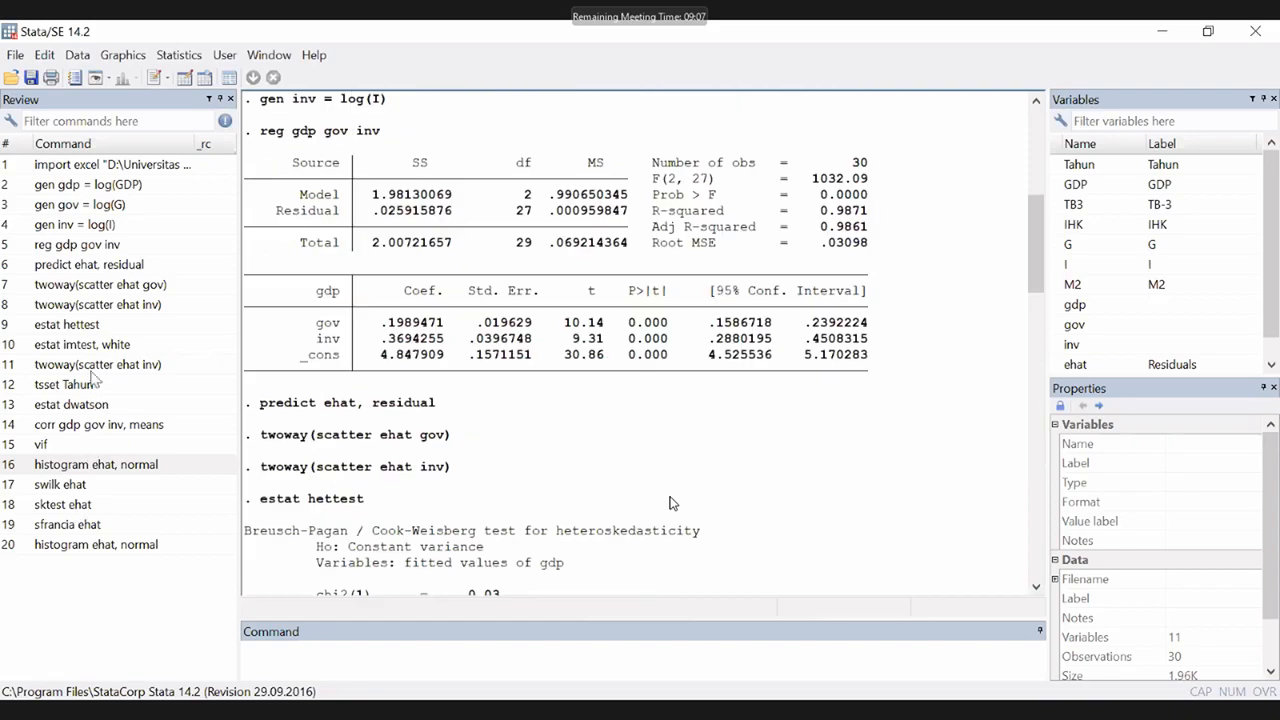
pyautogui.scroll(6, 671, 502)
pyautogui.click(90, 330)
pyautogui.click(93, 344)
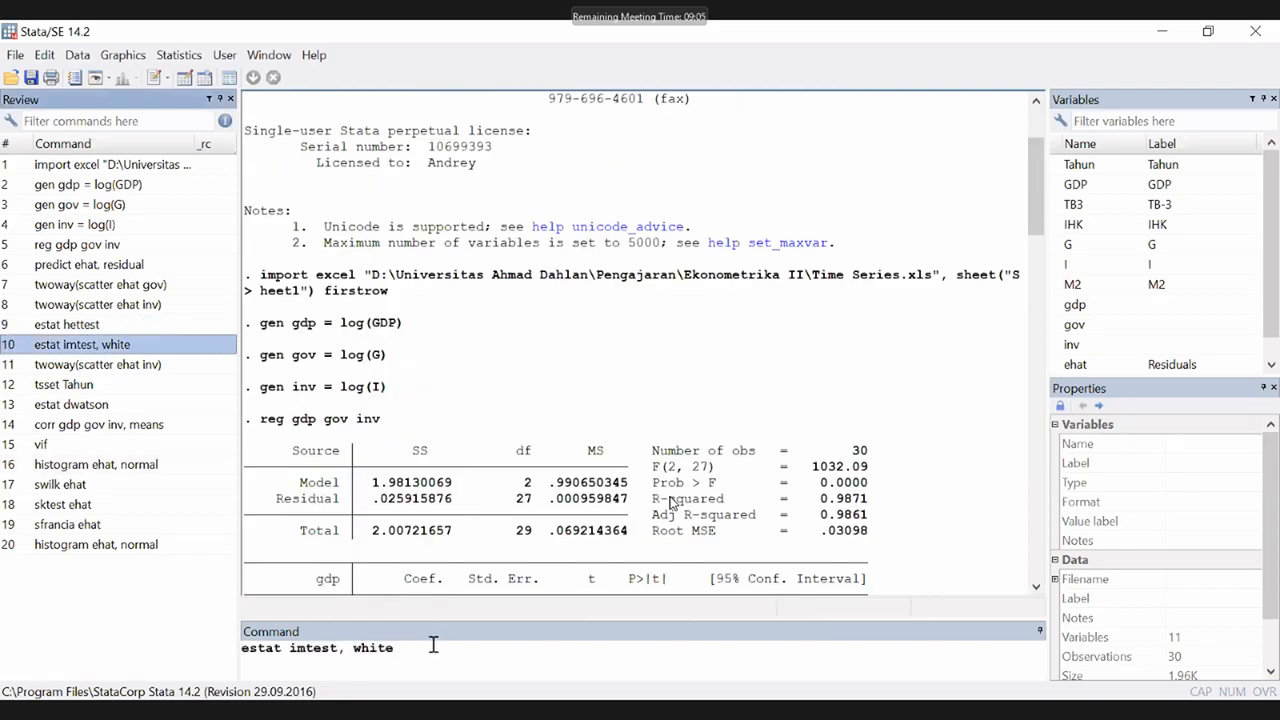
pyautogui.press('Return')
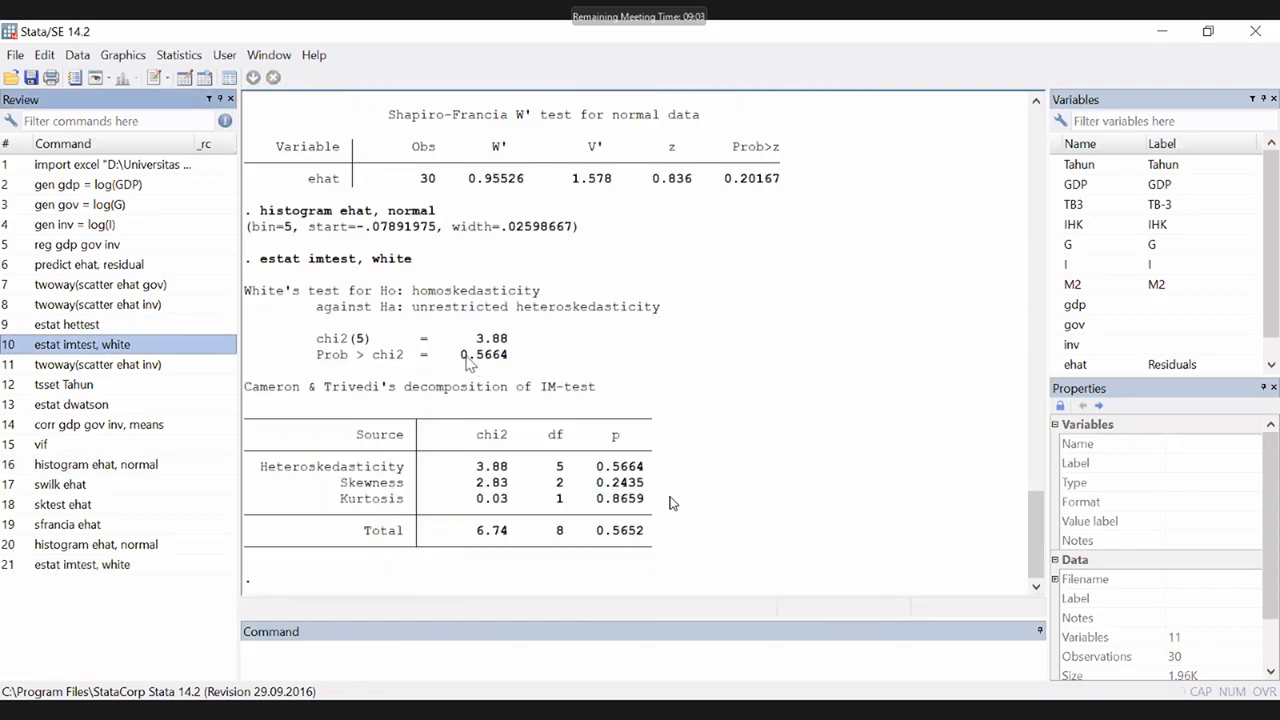
pyautogui.moveTo(462, 355); pyautogui.dragTo(508, 358)
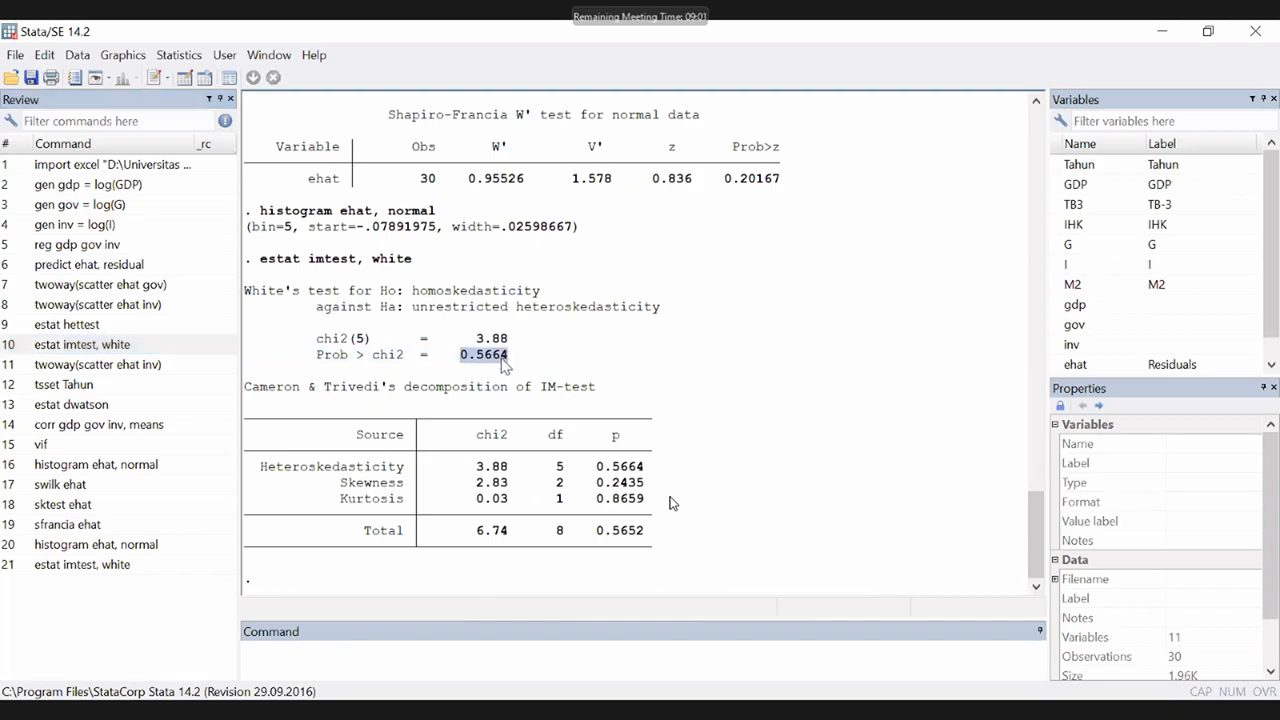
pyautogui.moveTo(246, 290); pyautogui.dragTo(285, 303)
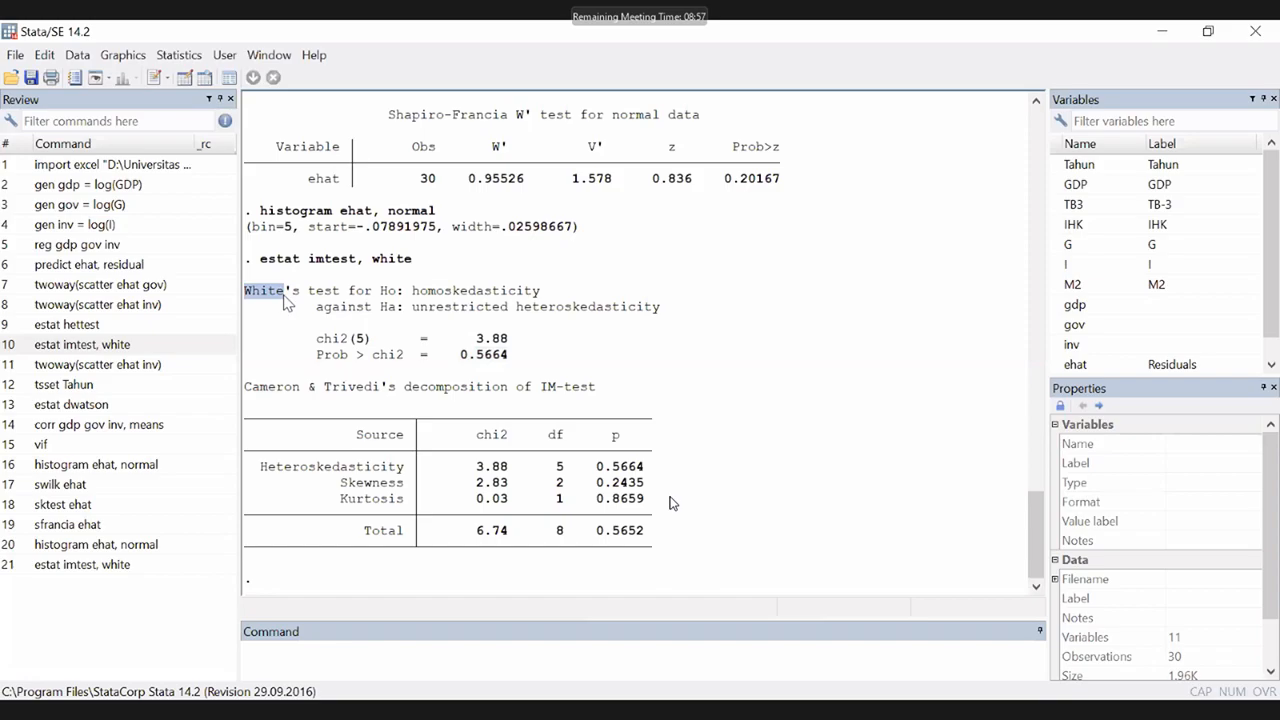
pyautogui.click(466, 368)
# Review the earlier VIF, correlation, Durbin-Watson and White's test results in the output
pyautogui.scroll(2, 437, 431)
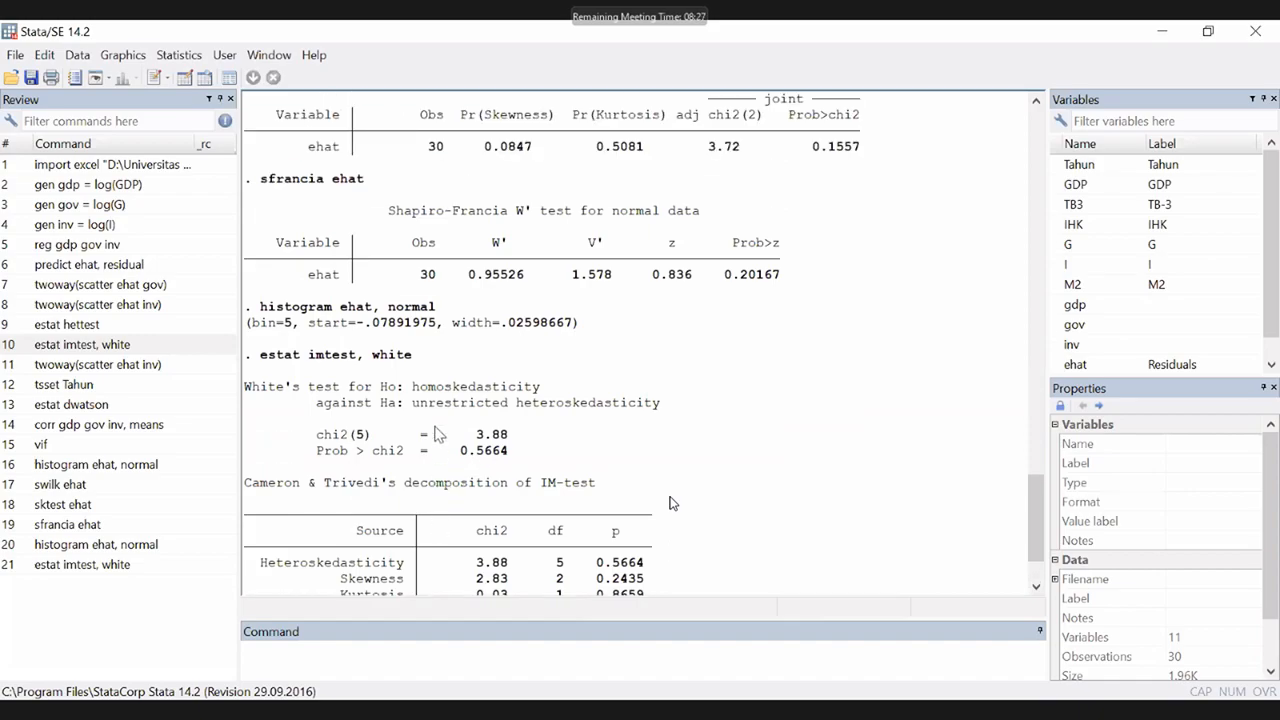
pyautogui.scroll(10, 437, 432)
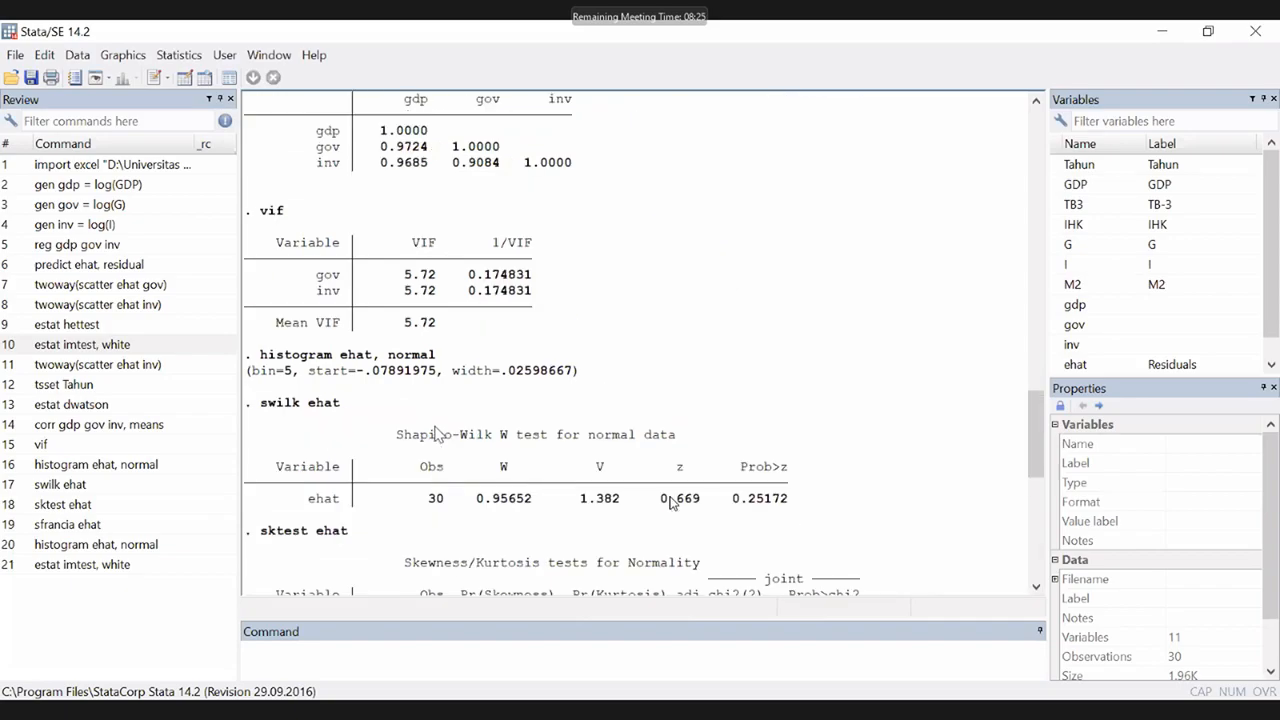
pyautogui.scroll(4, 437, 432)
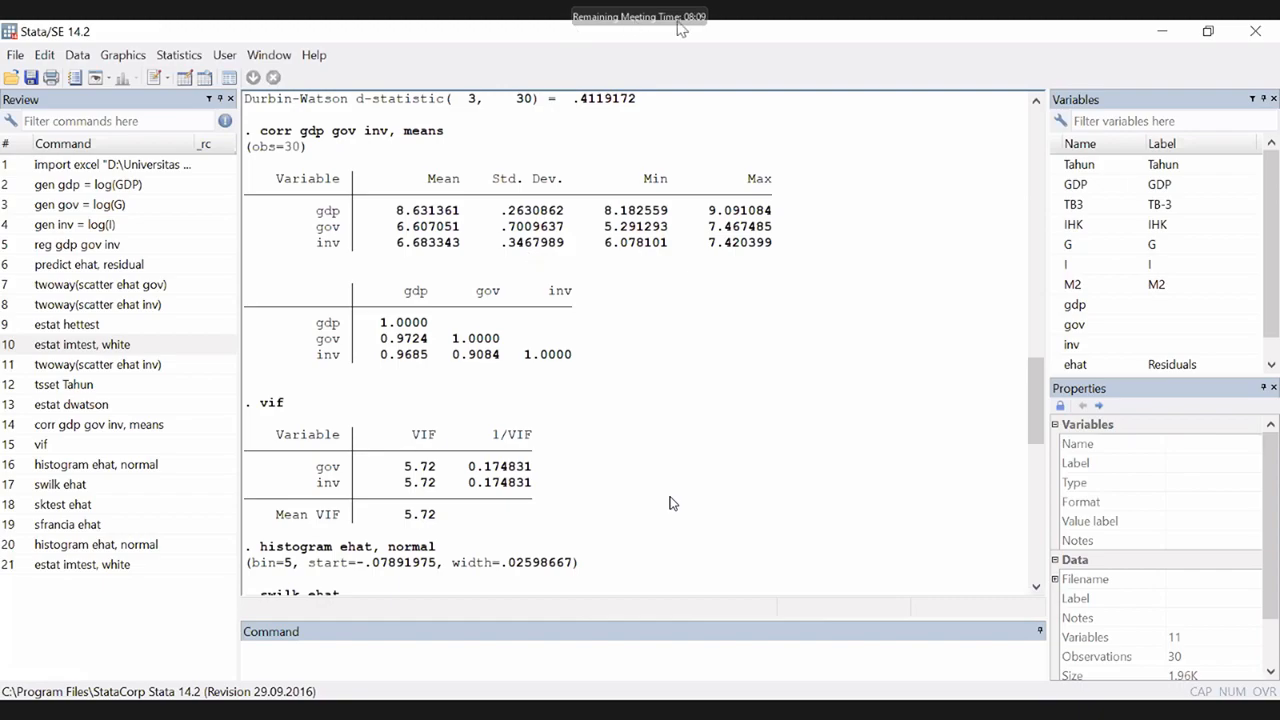
pyautogui.click(732, 509)
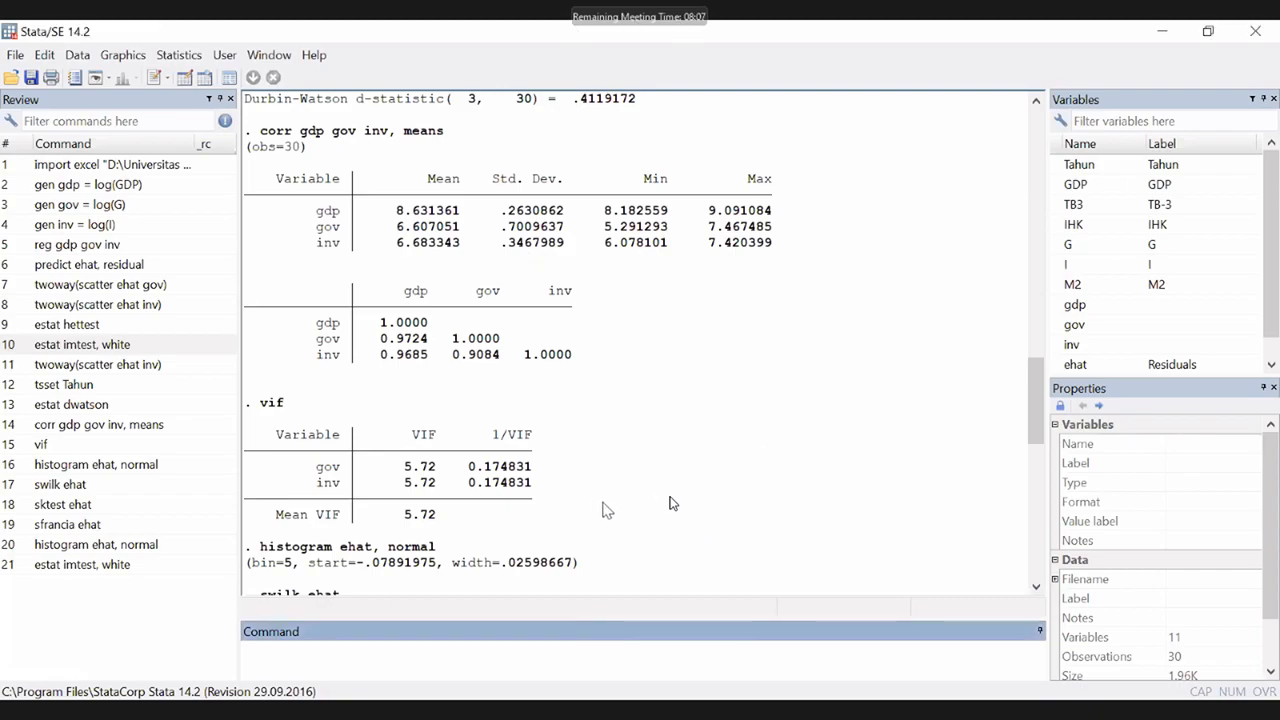
pyautogui.scroll(7, 455, 540)
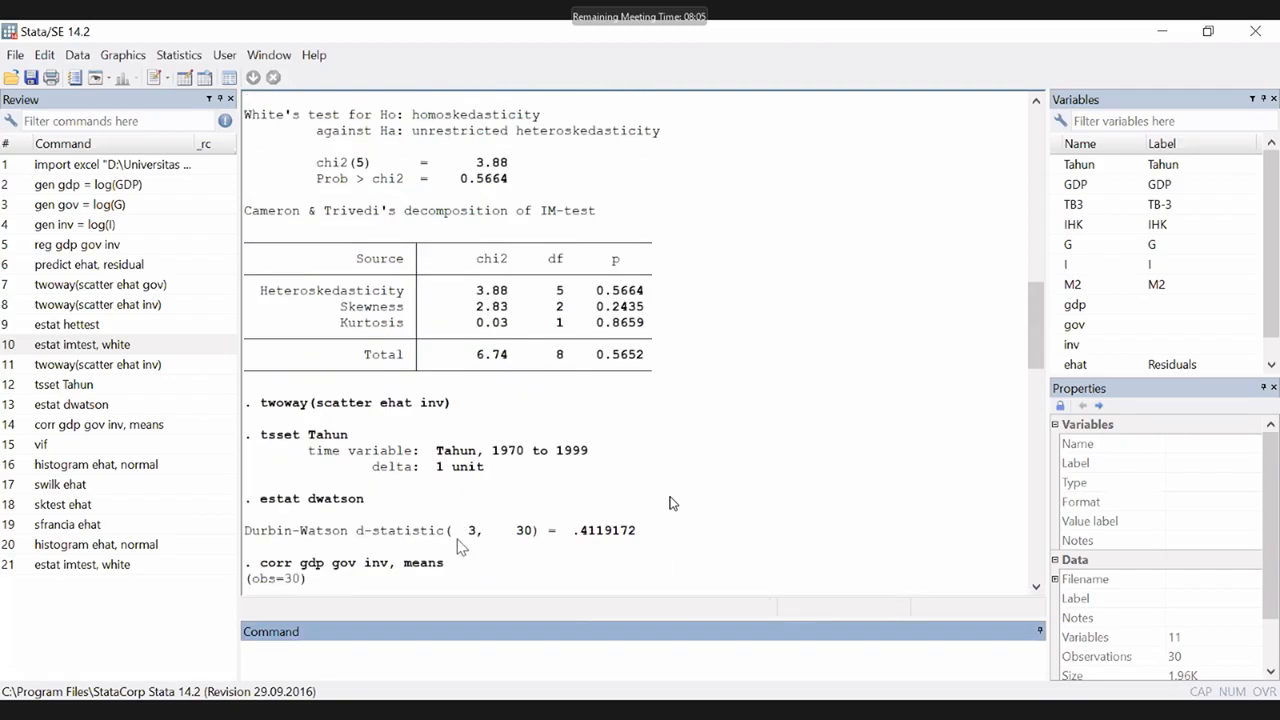
pyautogui.scroll(-15, 670, 503)
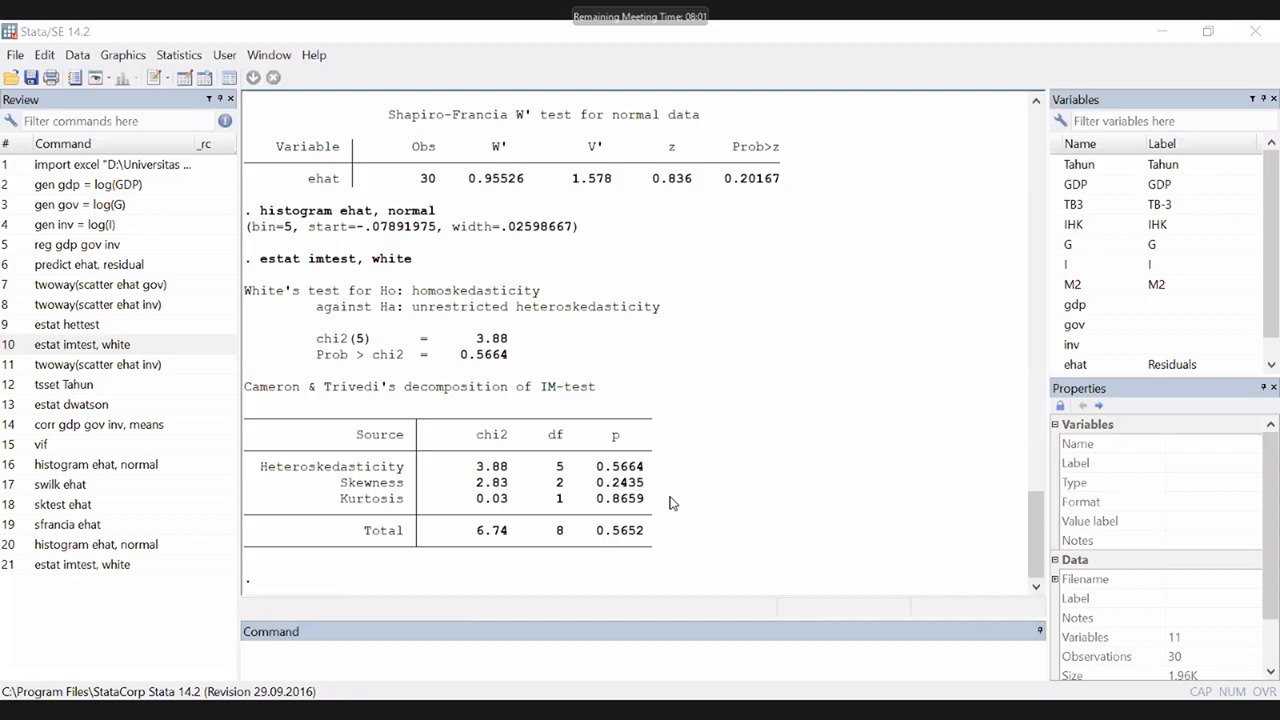
pyautogui.click(572, 127)
# Rerun the correlation matrix with summary statistics using corr gdp gov inv, means
pyautogui.click(100, 428)
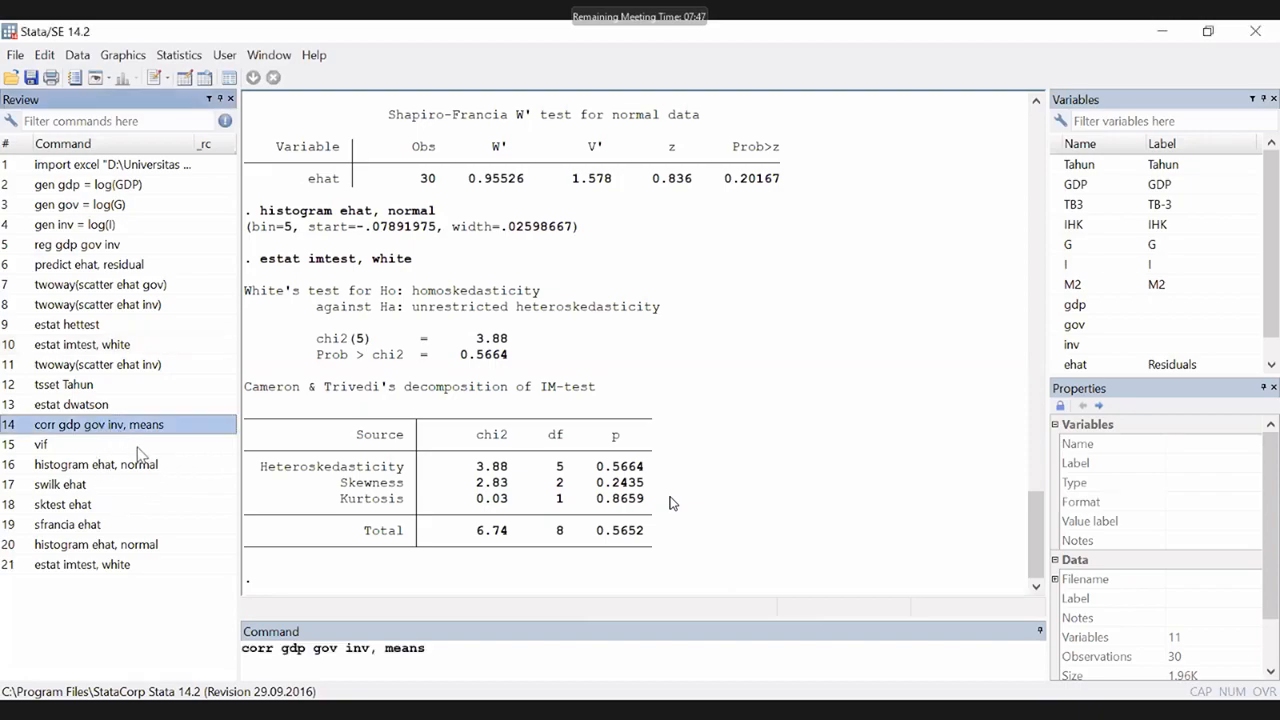
pyautogui.click(440, 656)
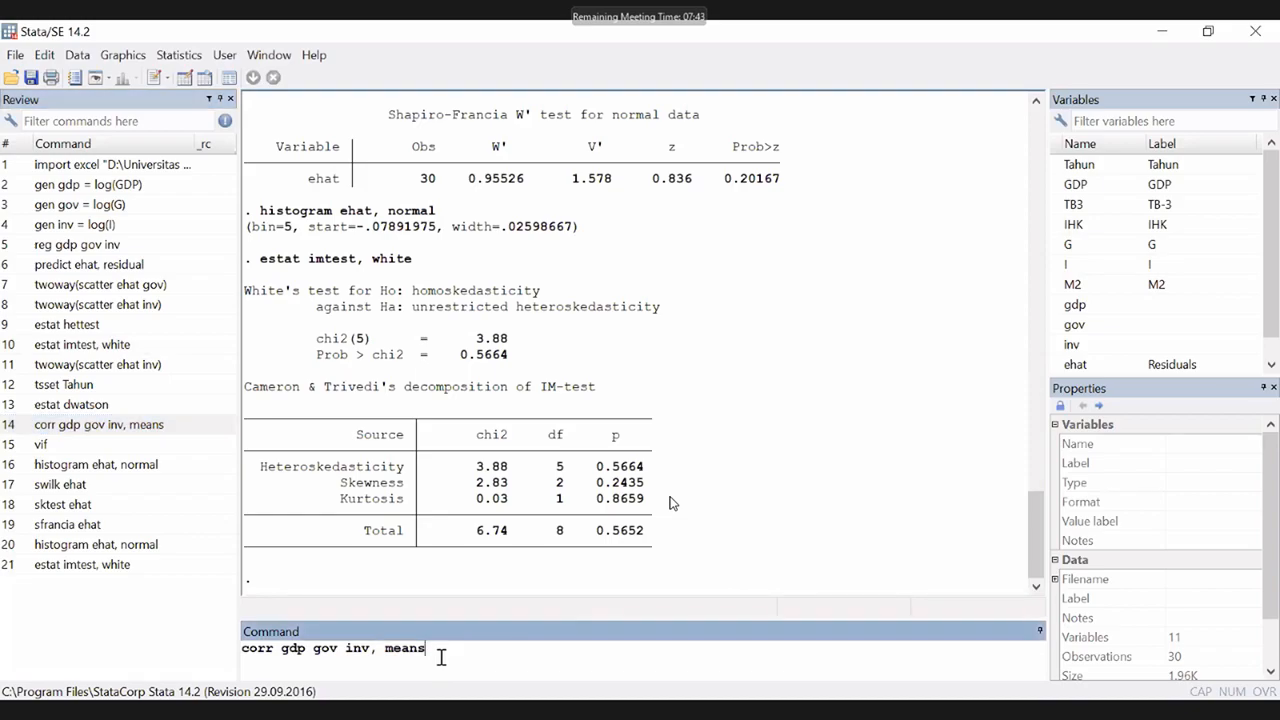
pyautogui.press('Return')
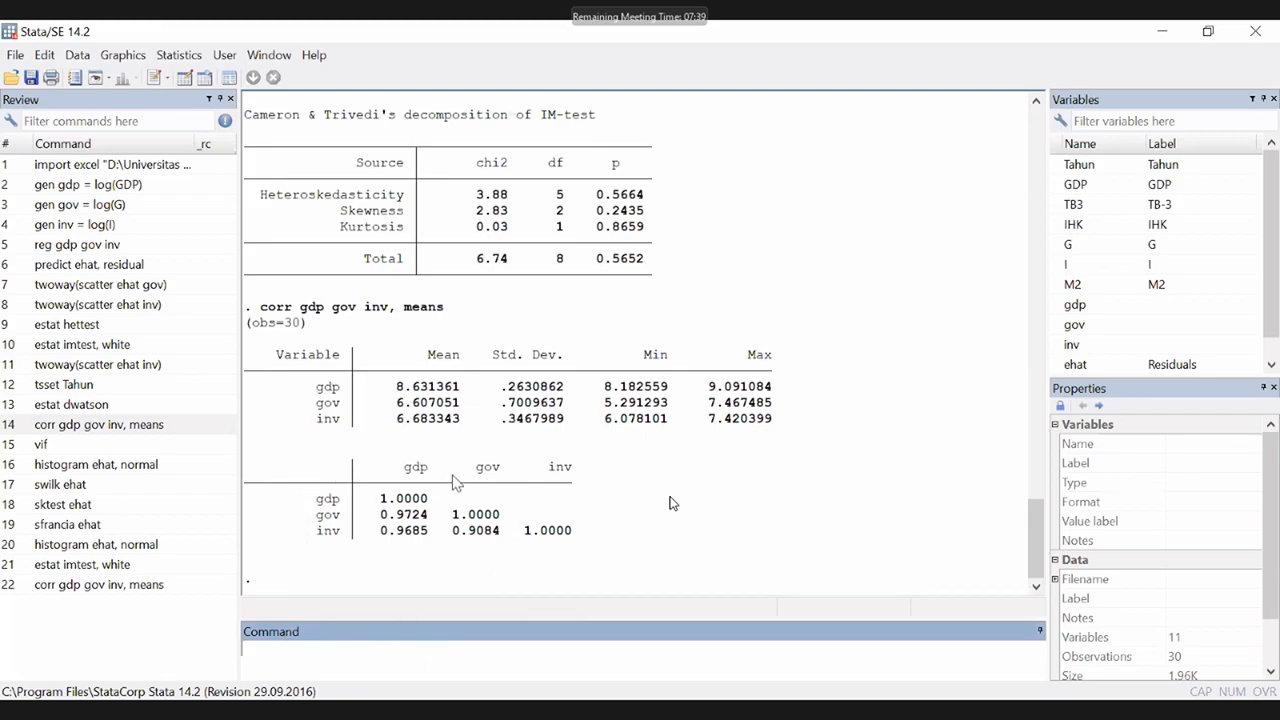
# Examine the correlation between inv and gov in the matrix, highlighting both variable names and their coefficient
pyautogui.doubleClick(330, 531)
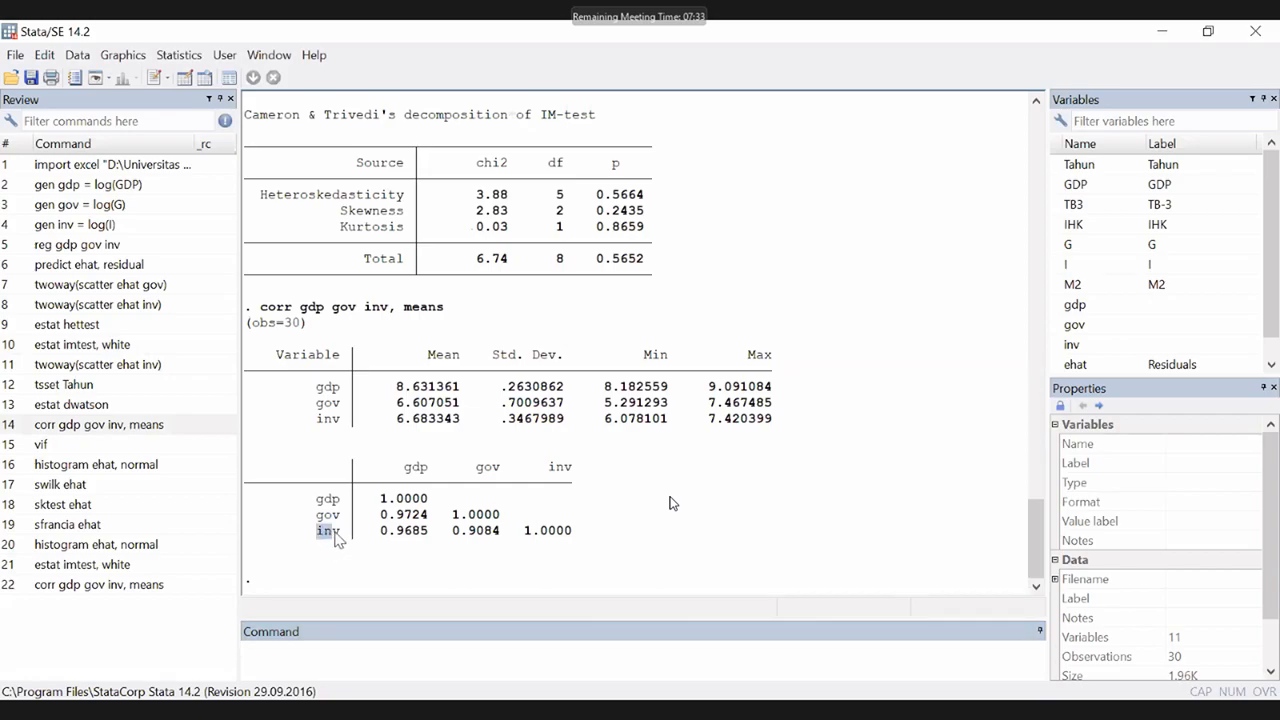
pyautogui.doubleClick(488, 467)
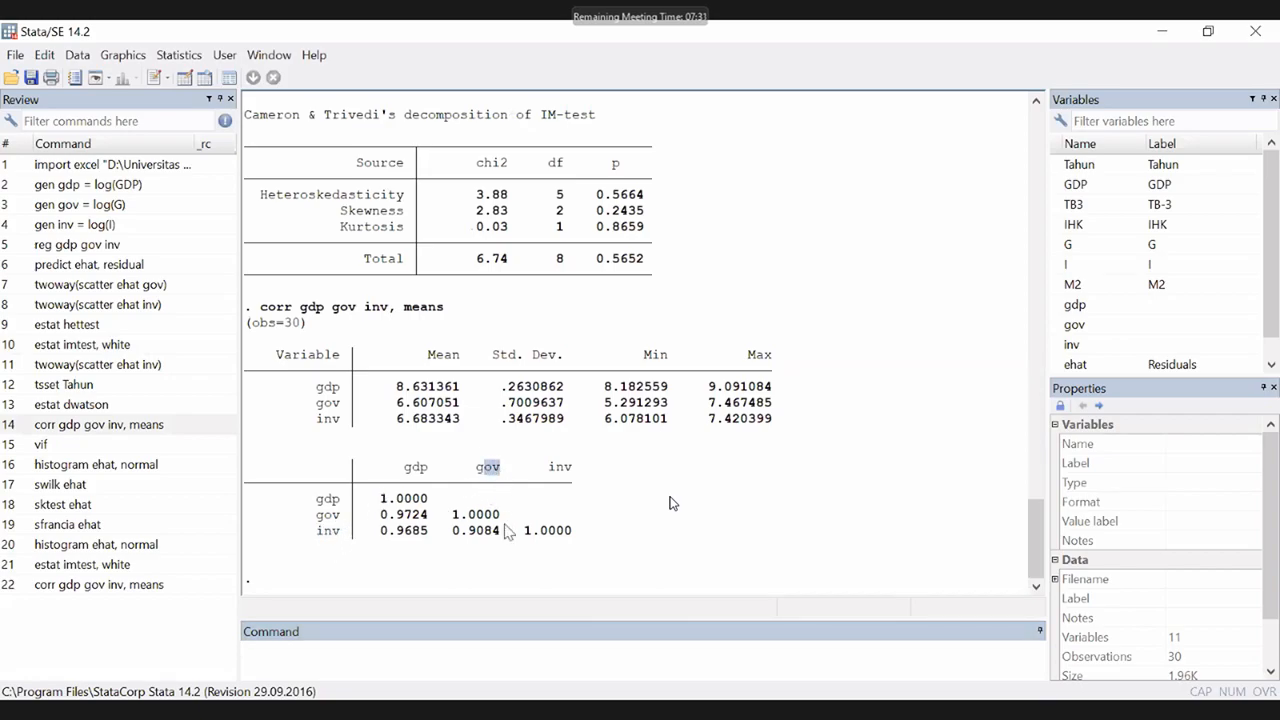
pyautogui.moveTo(454, 535); pyautogui.dragTo(496, 543)
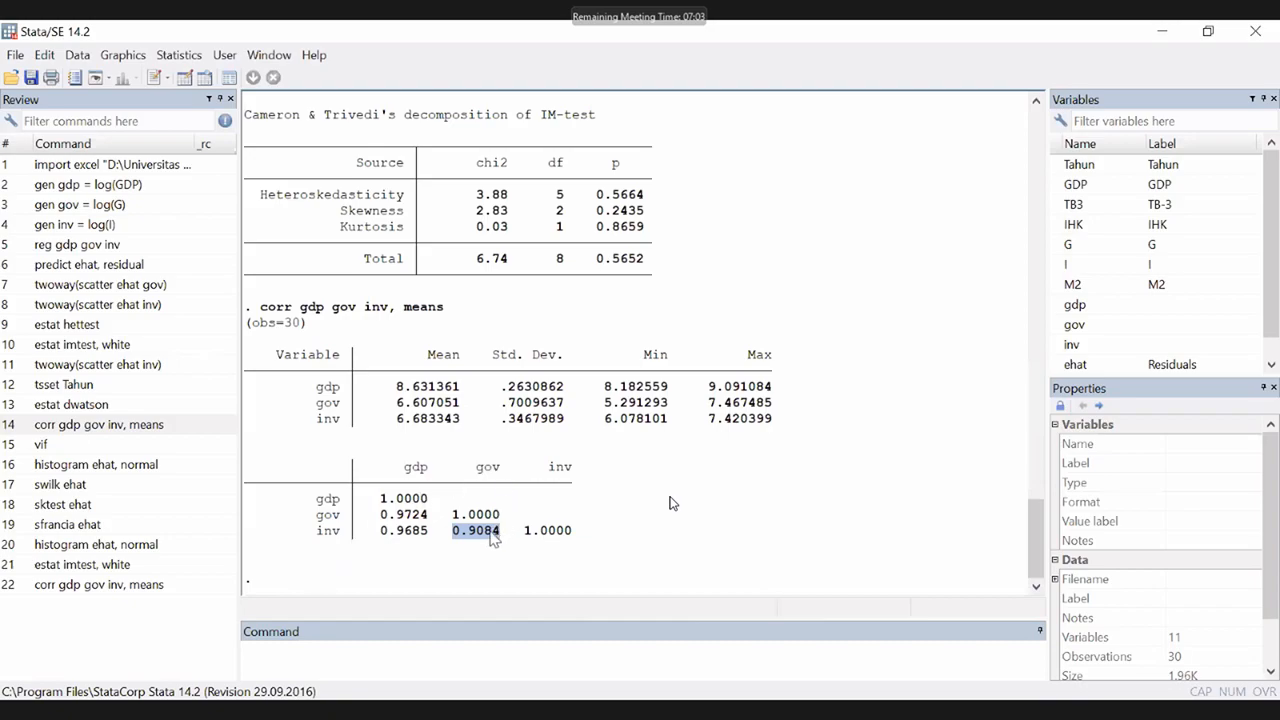
pyautogui.click(488, 540)
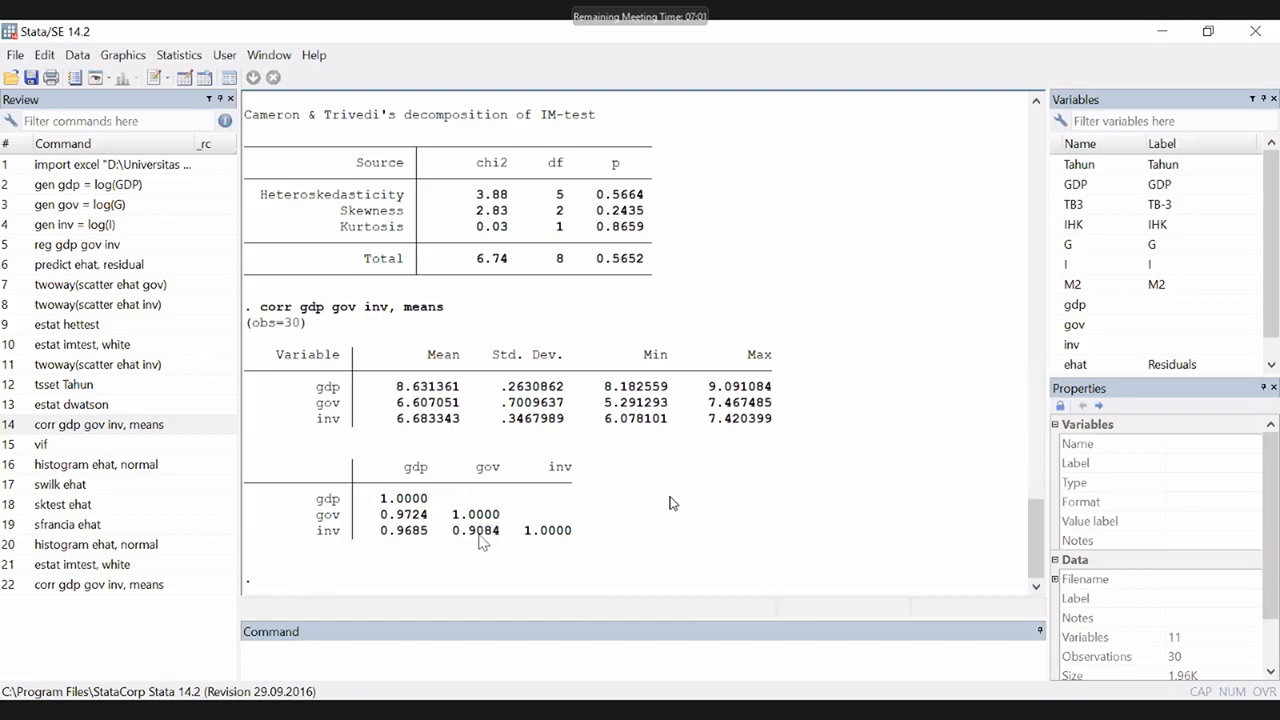
pyautogui.moveTo(453, 531); pyautogui.dragTo(483, 540)
pyautogui.click(474, 538)
pyautogui.moveTo(471, 534); pyautogui.dragTo(480, 534)
pyautogui.click(487, 537)
pyautogui.doubleClick(487, 537)
pyautogui.click(278, 642)
pyautogui.click(468, 548)
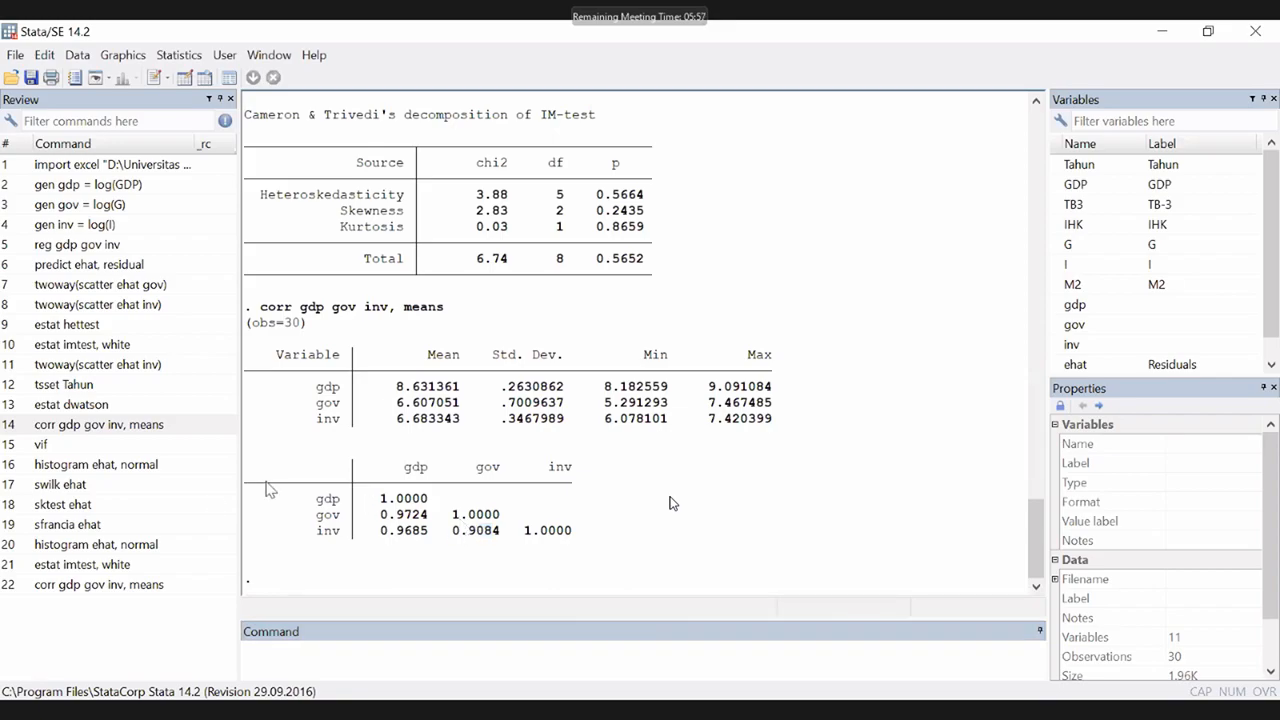
# Rerun the variance inflation factors with vif and highlight the VIF values of gov and inv
pyautogui.click(53, 445)
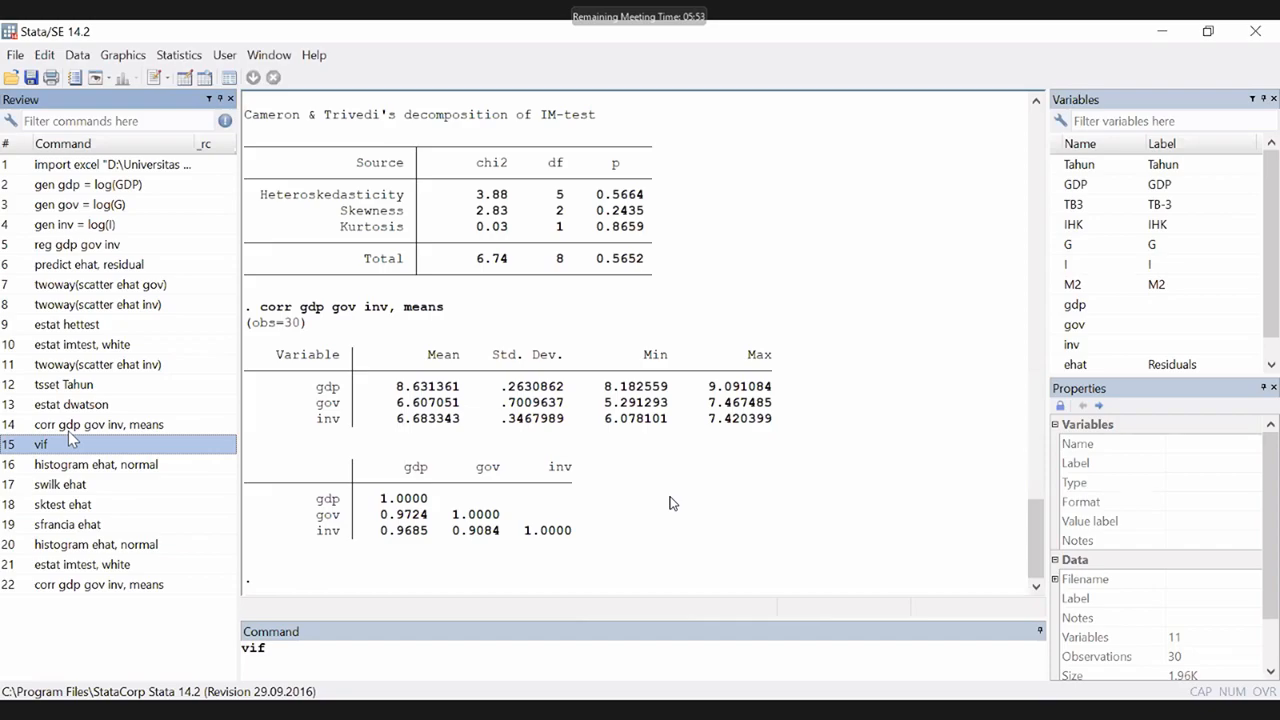
pyautogui.doubleClick(68, 437)
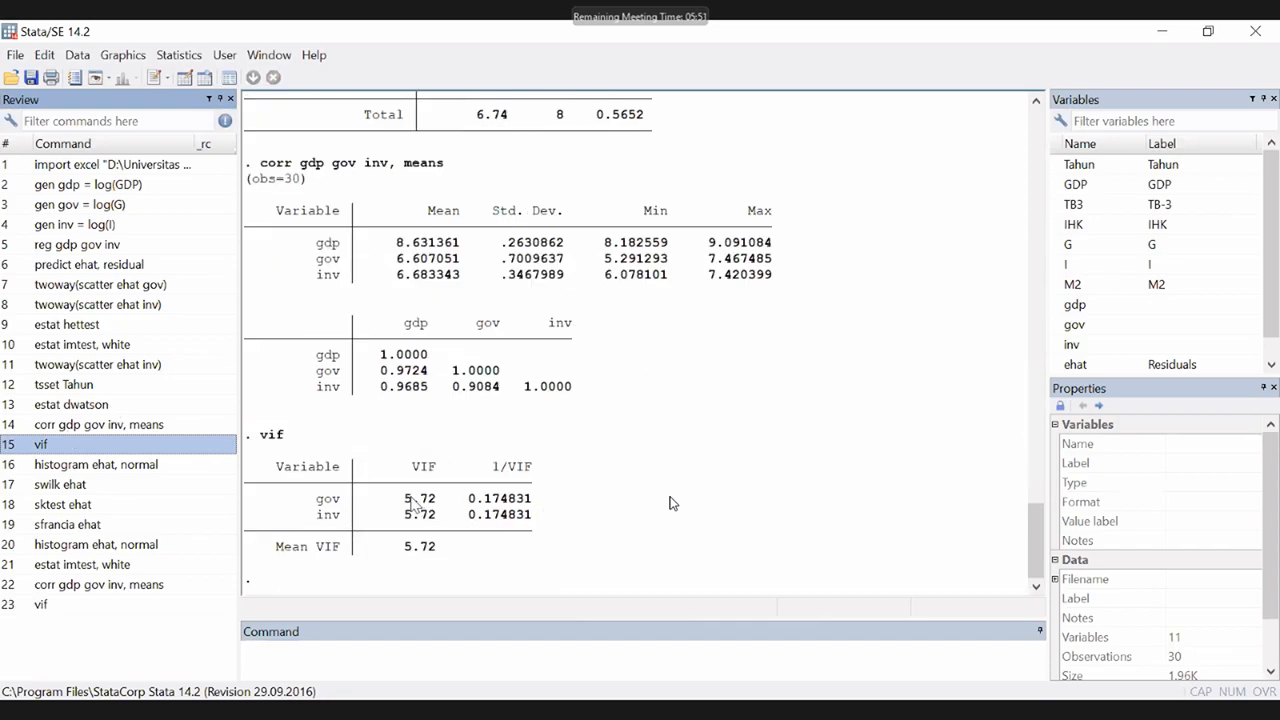
pyautogui.moveTo(400, 498); pyautogui.dragTo(430, 518)
pyautogui.click(437, 528)
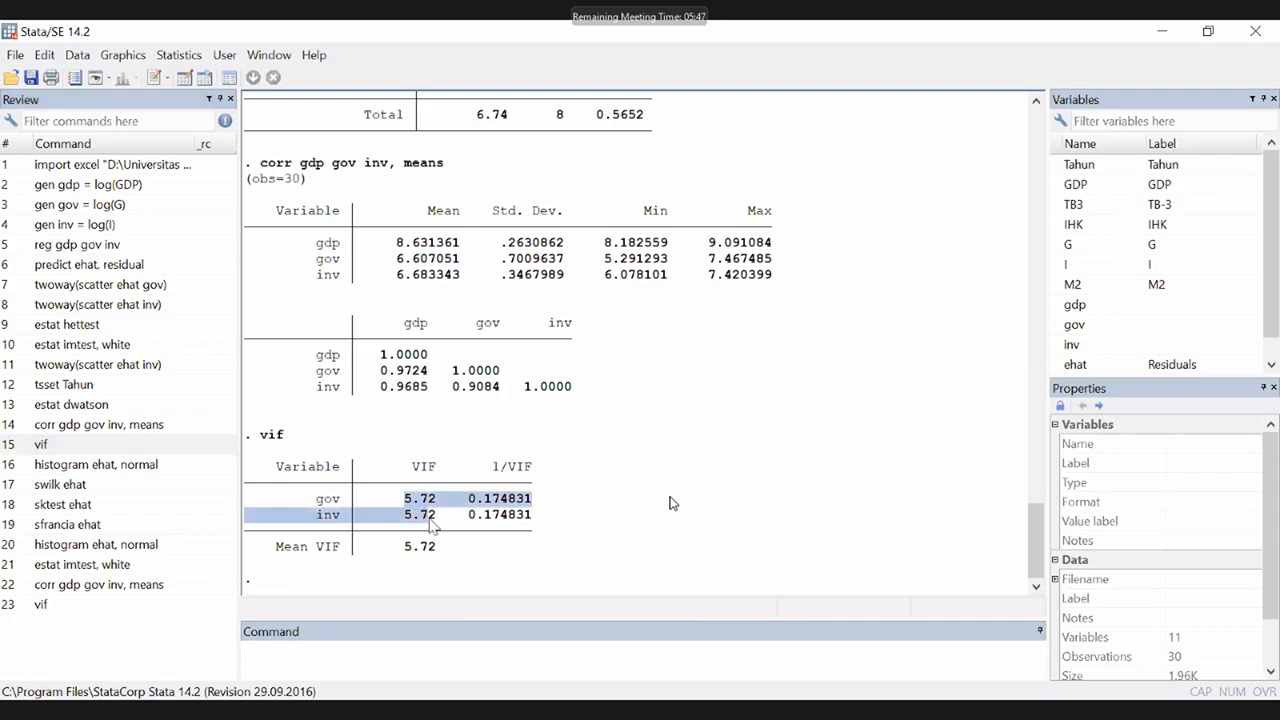
# Clear the highlight on the VIF values and look back over the White's test and correlation output
pyautogui.click(431, 521)
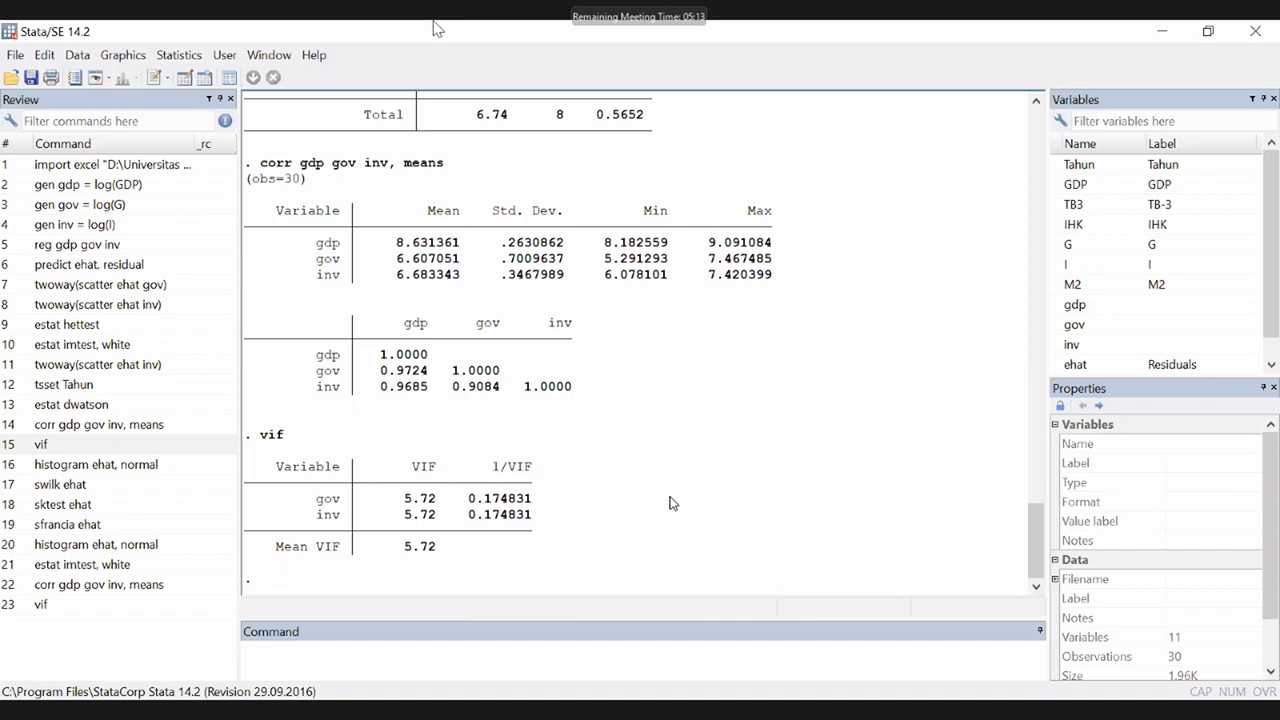
pyautogui.scroll(3, 860, 330)
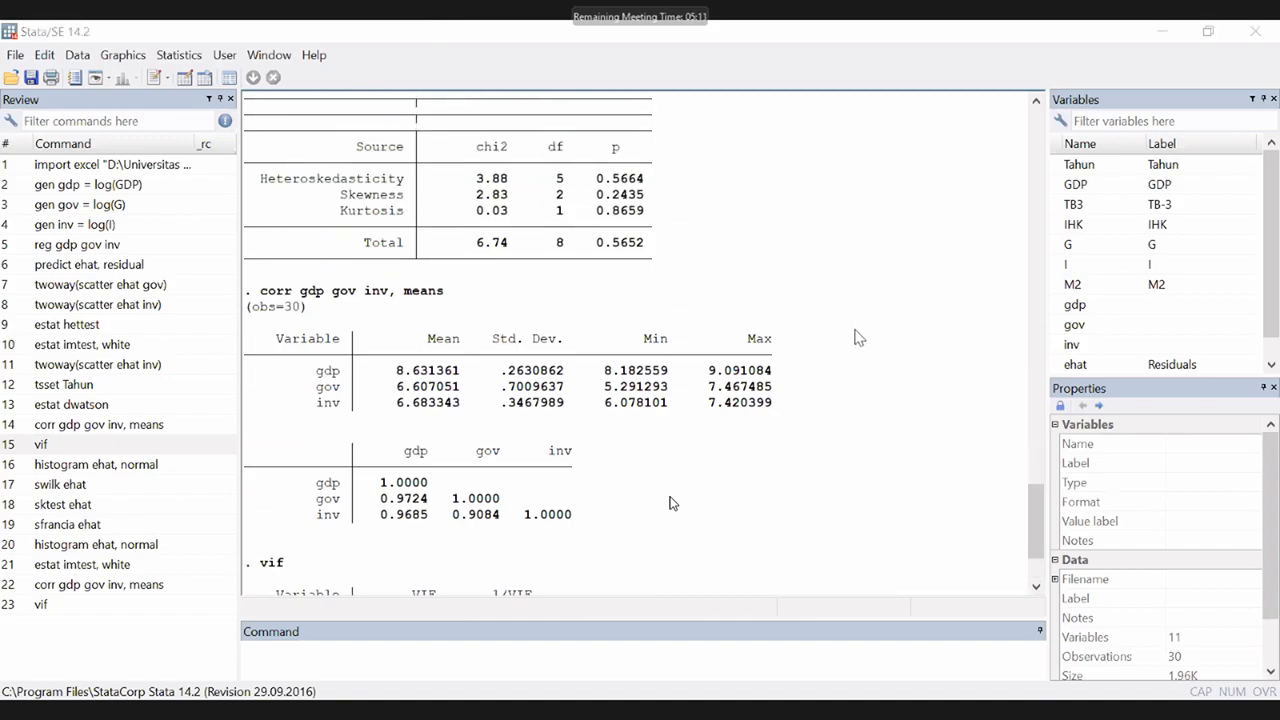
pyautogui.scroll(-3, 855, 339)
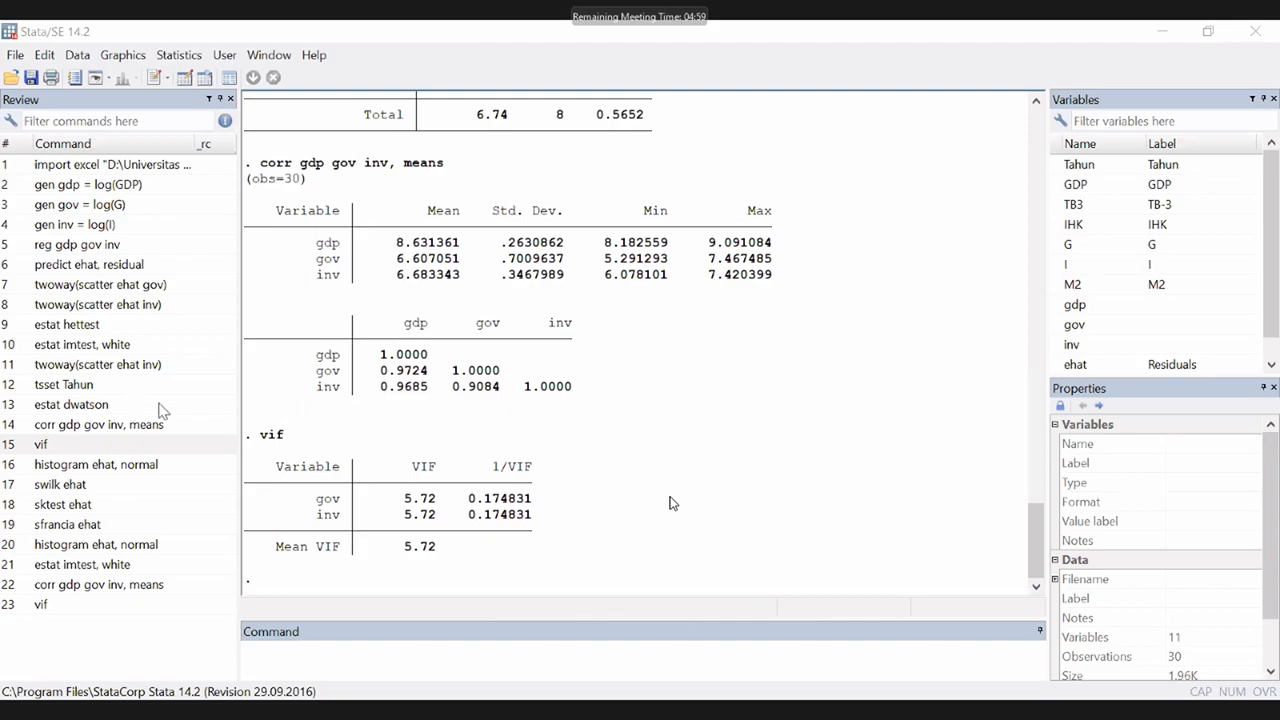
pyautogui.click(130, 386)
pyautogui.click(395, 645)
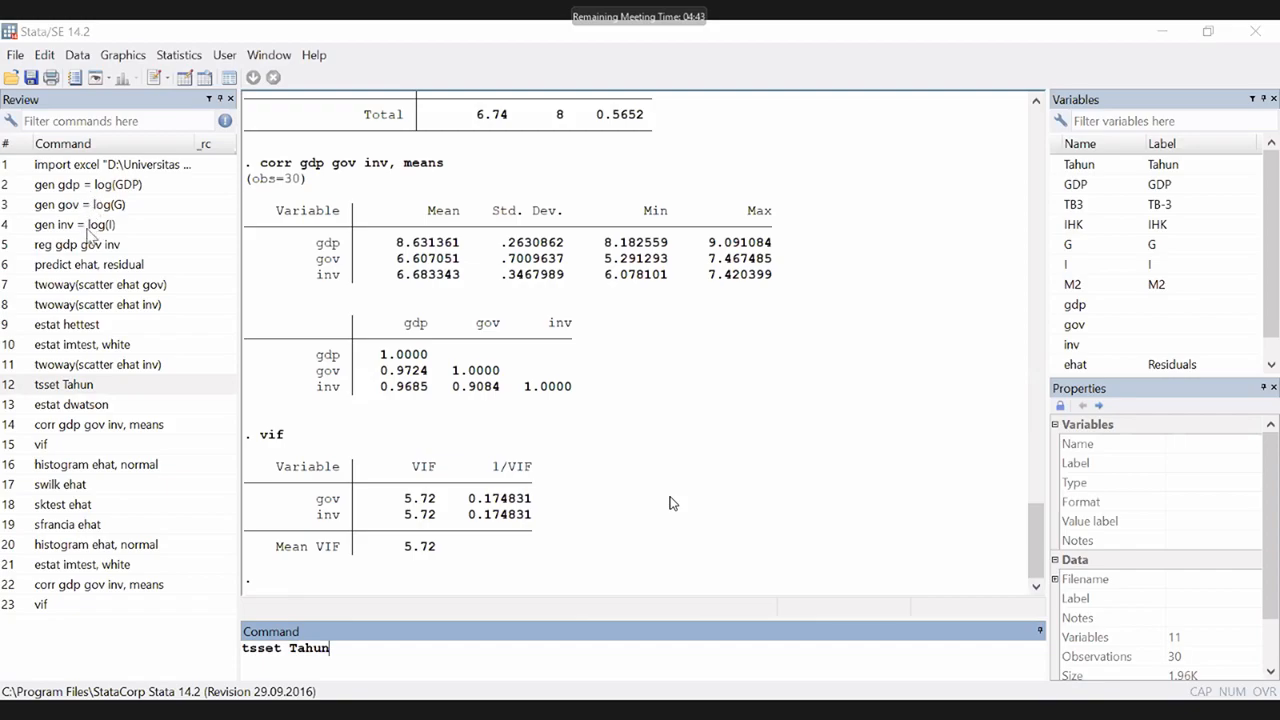
pyautogui.hotkey('alt', 'Tab')
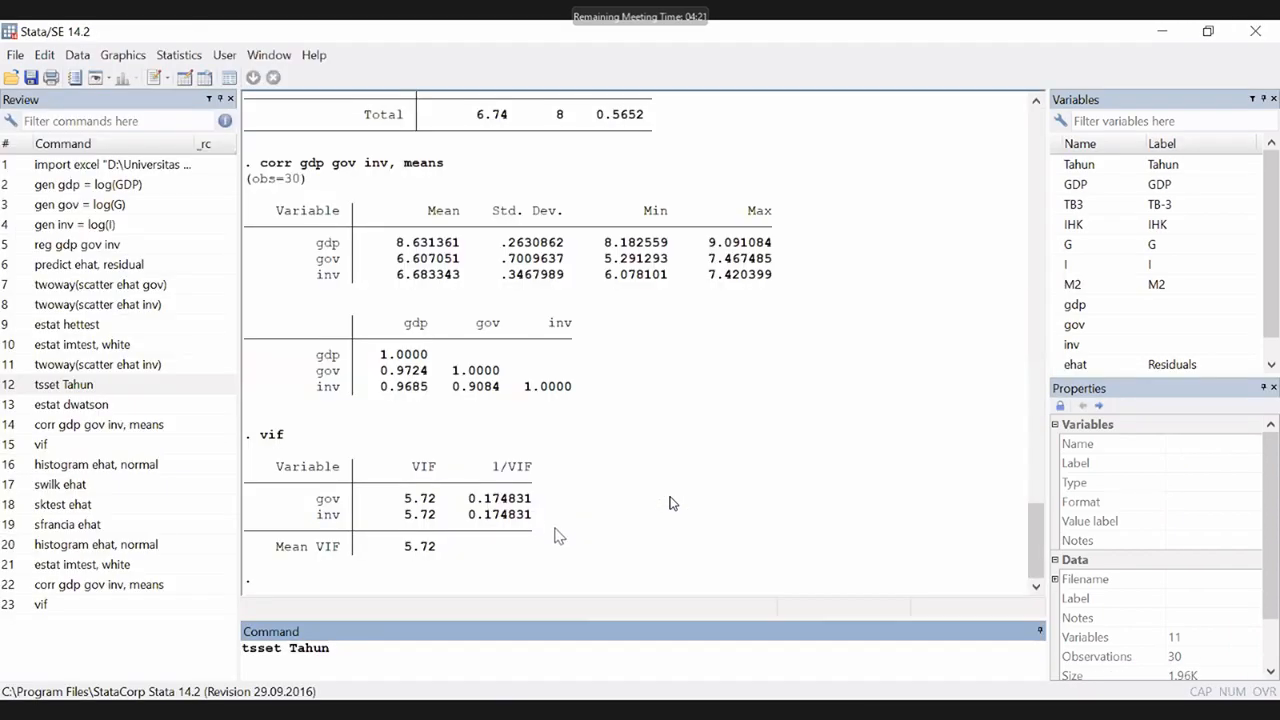
pyautogui.press('BackSpace')
pyautogui.press('BackSpace')
pyautogui.press('BackSpace')
pyautogui.press('BackSpace')
pyautogui.press('BackSpace')
pyautogui.press('BackSpace')
pyautogui.press('BackSpace')
pyautogui.press('BackSpace')
pyautogui.press('BackSpace')
pyautogui.press('BackSpace')
pyautogui.press('BackSpace')
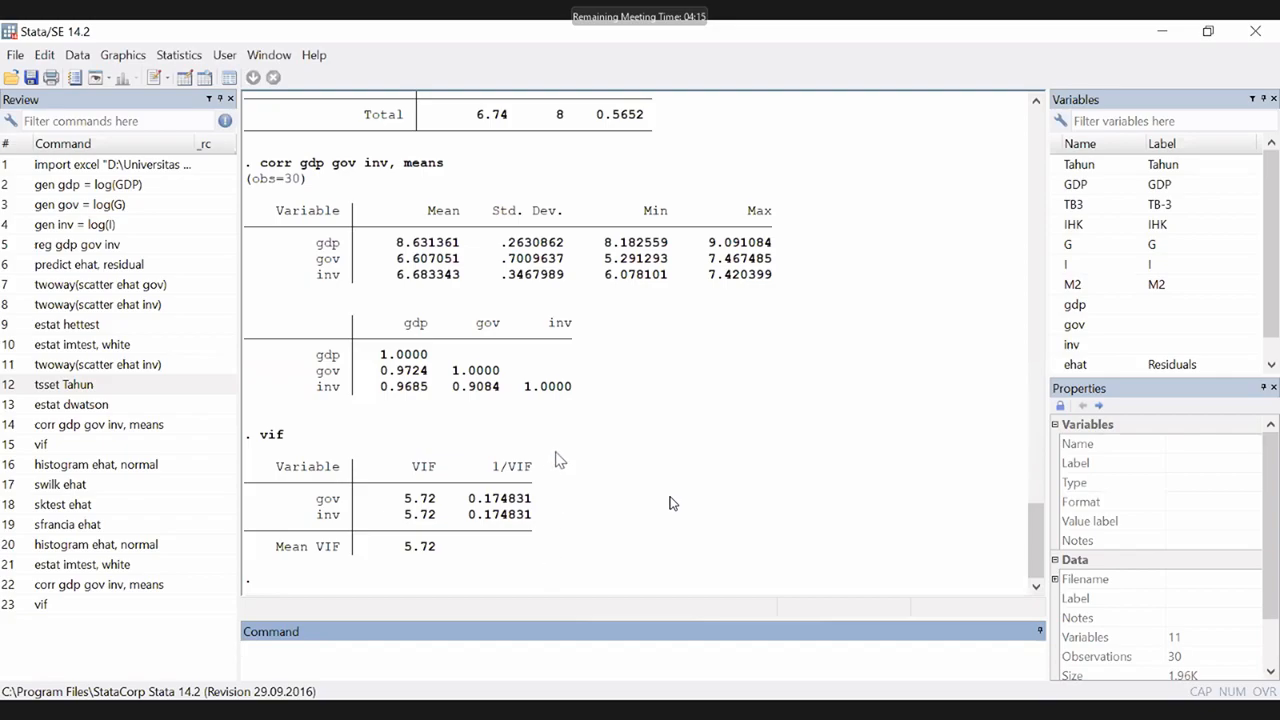
pyautogui.click(538, 21)
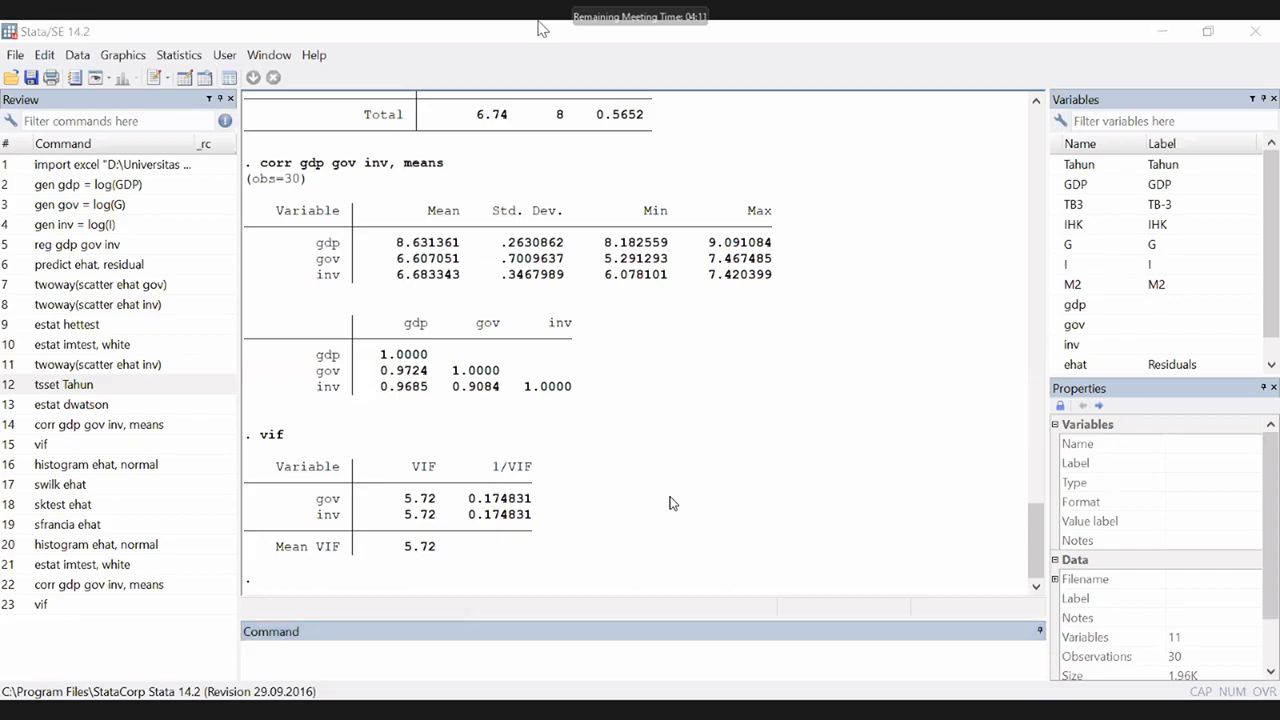
pyautogui.click(538, 28)
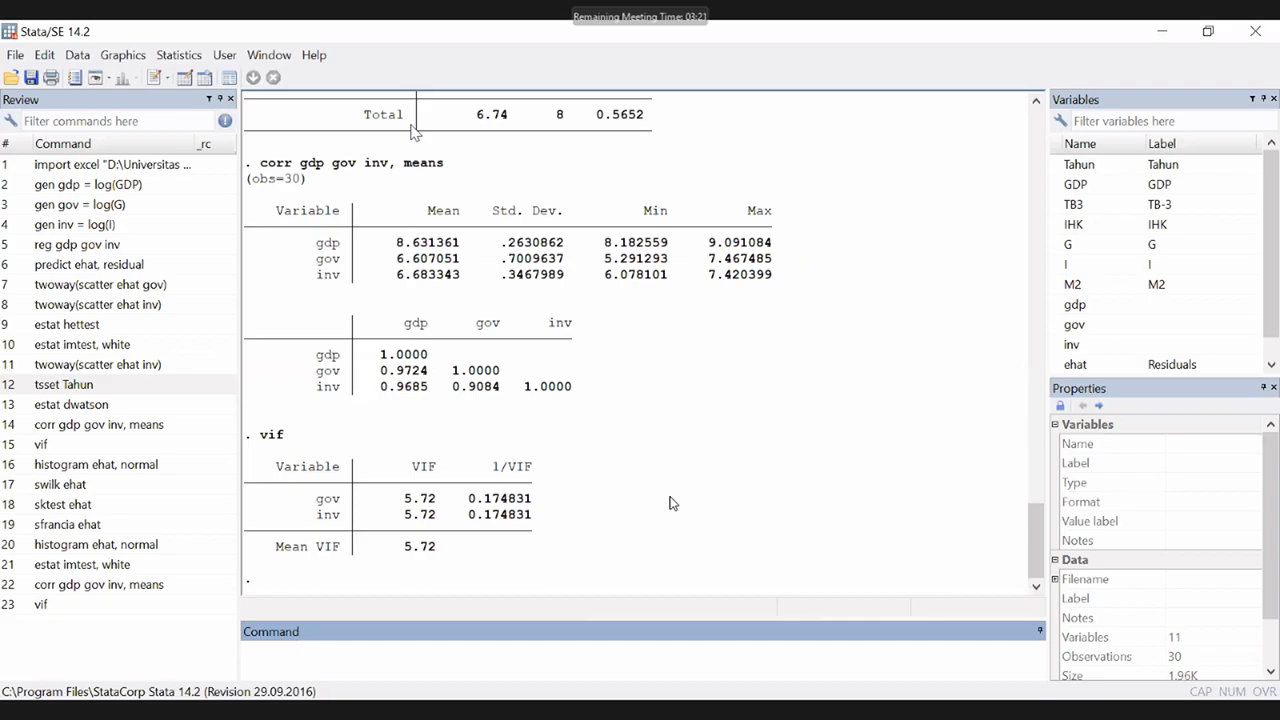
pyautogui.hotkey('alt', 'Tab')
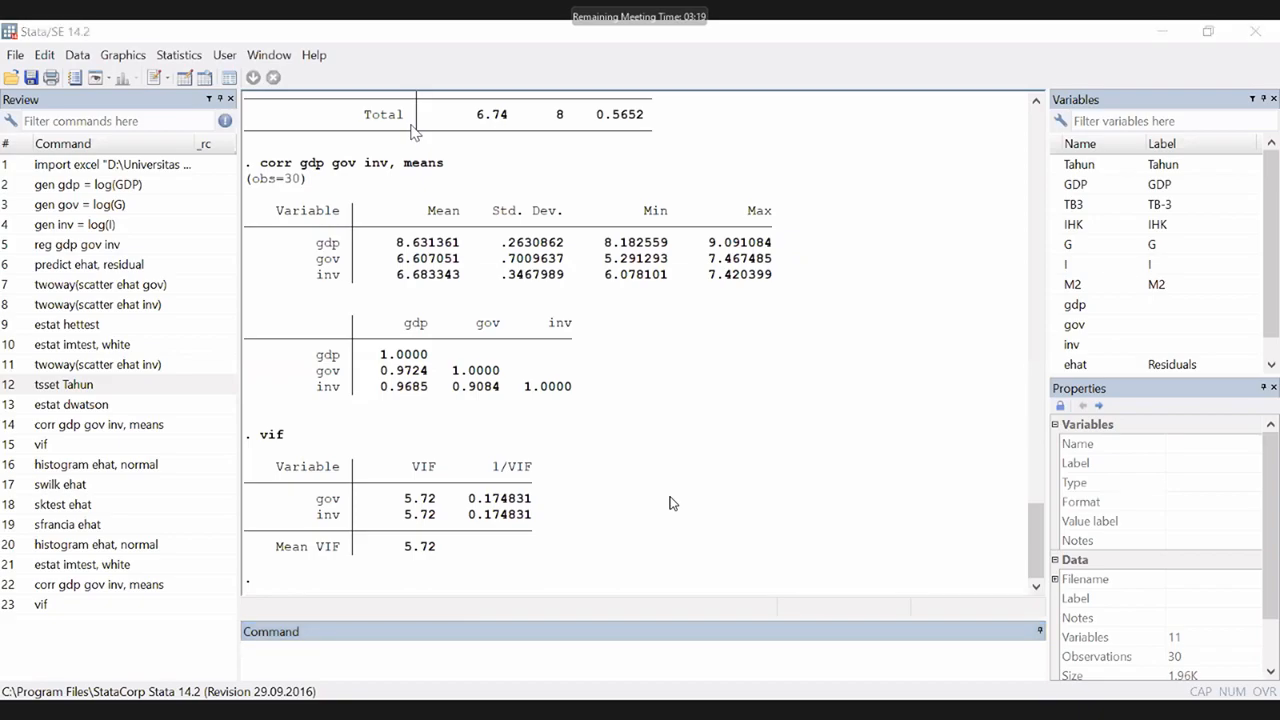